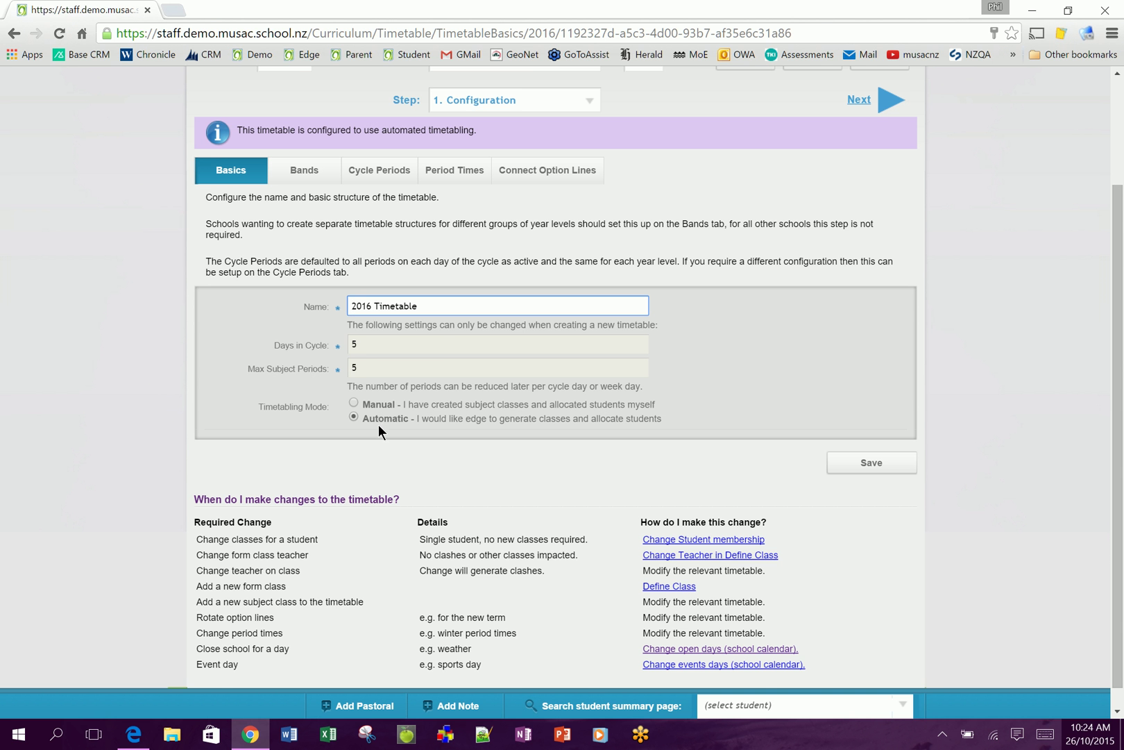
# Go to step 2, Edit Student/Teacher Courses, of the 2016 Timetable
pyautogui.scroll(2, 486, 333)
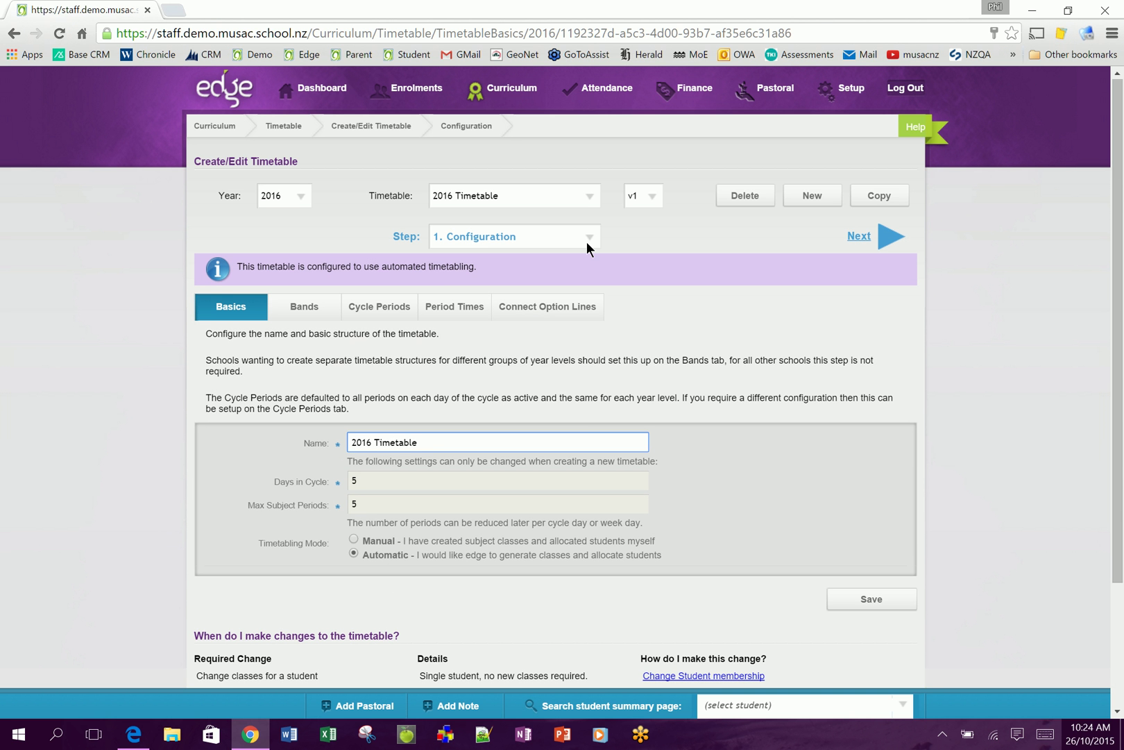
pyautogui.click(586, 239)
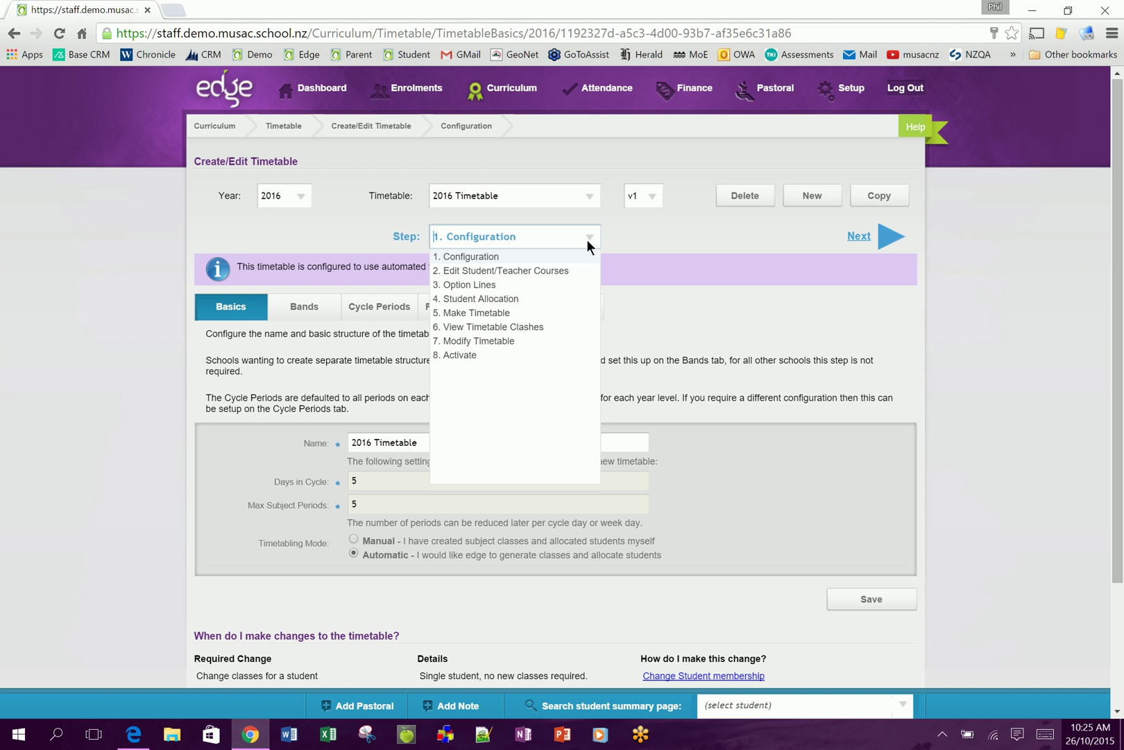
pyautogui.click(474, 272)
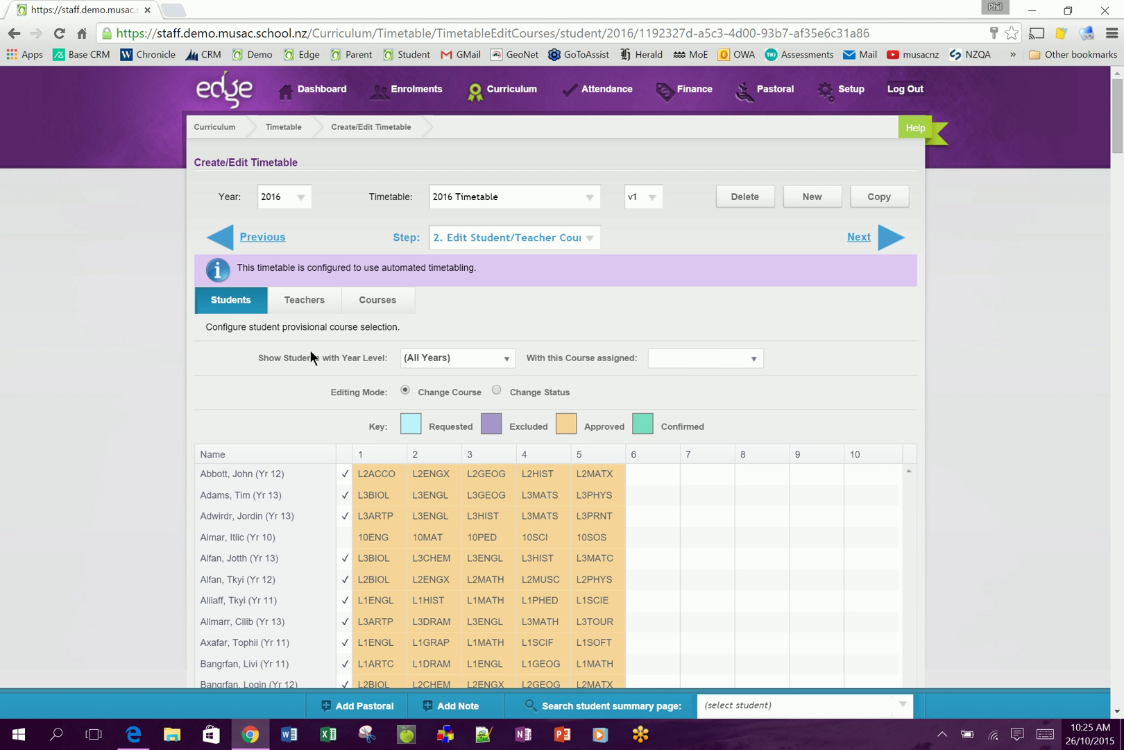
# View the available courses for the empty first course slot of the Year 14 student without any courses
pyautogui.scroll(-2, 262, 361)
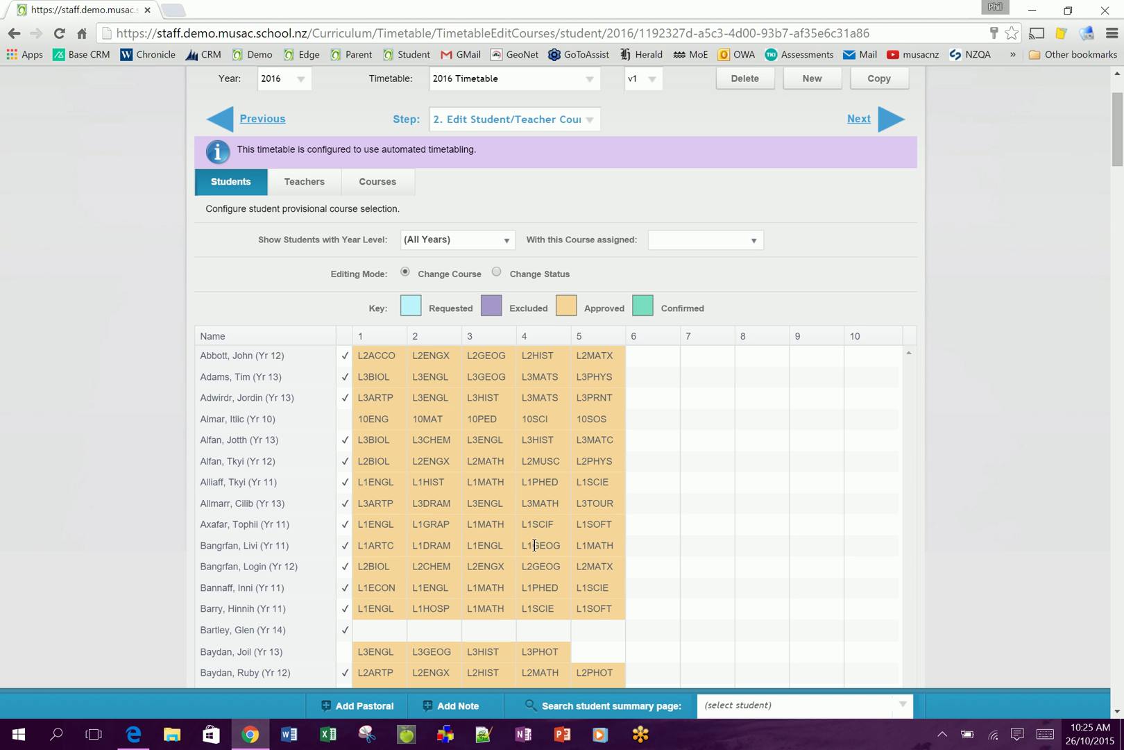
pyautogui.scroll(-2, 553, 491)
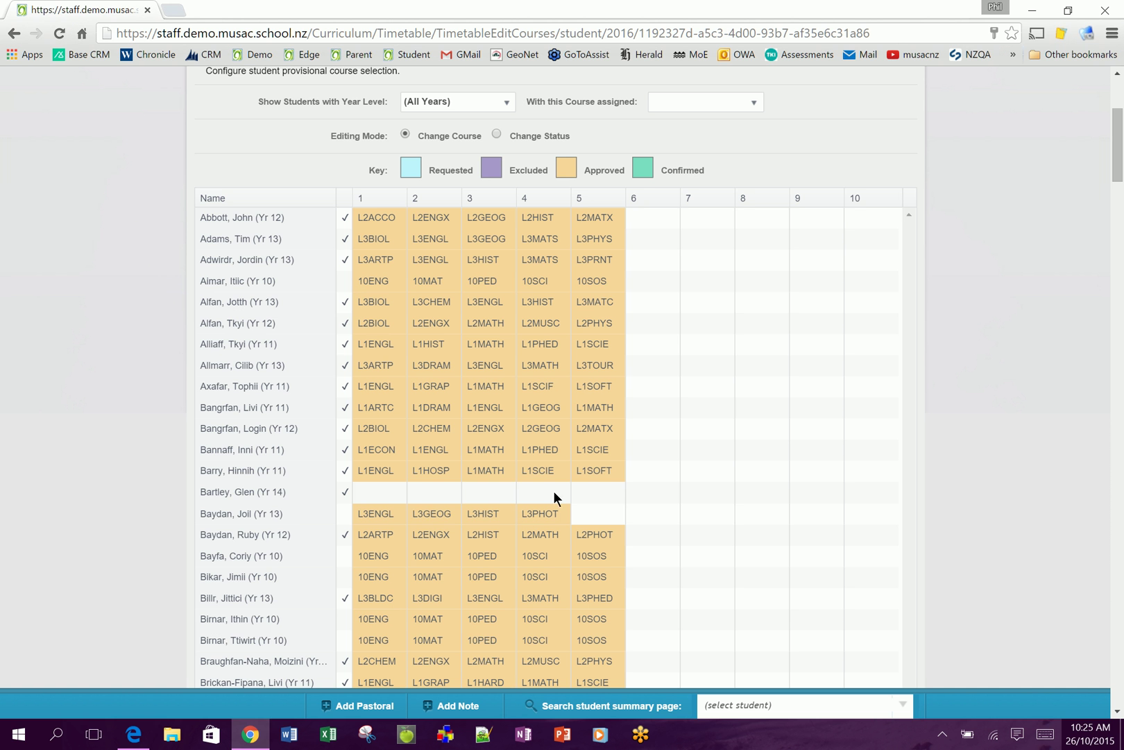
pyautogui.click(394, 491)
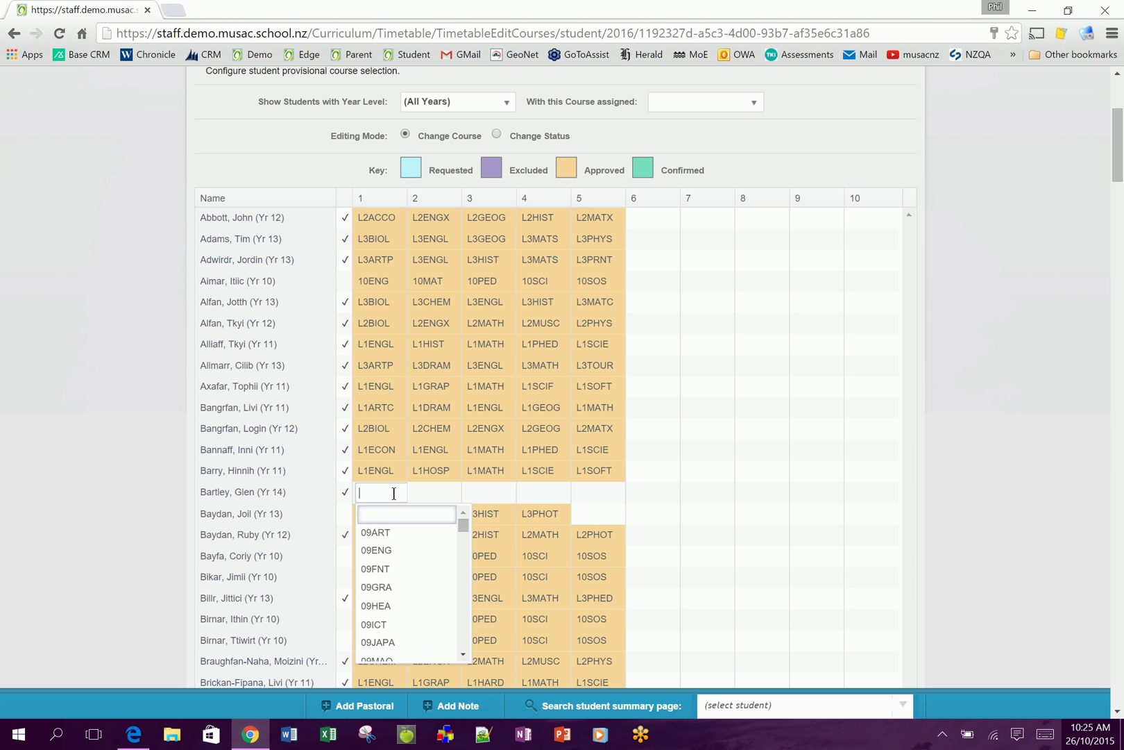
pyautogui.moveTo(463, 526)
pyautogui.mouseDown()
pyautogui.moveTo(461, 593)
pyautogui.moveTo(477, 526)
pyautogui.moveTo(464, 595)
pyautogui.moveTo(465, 521)
pyautogui.mouseUp()
pyautogui.moveTo(507, 452); pyautogui.dragTo(456, 449)
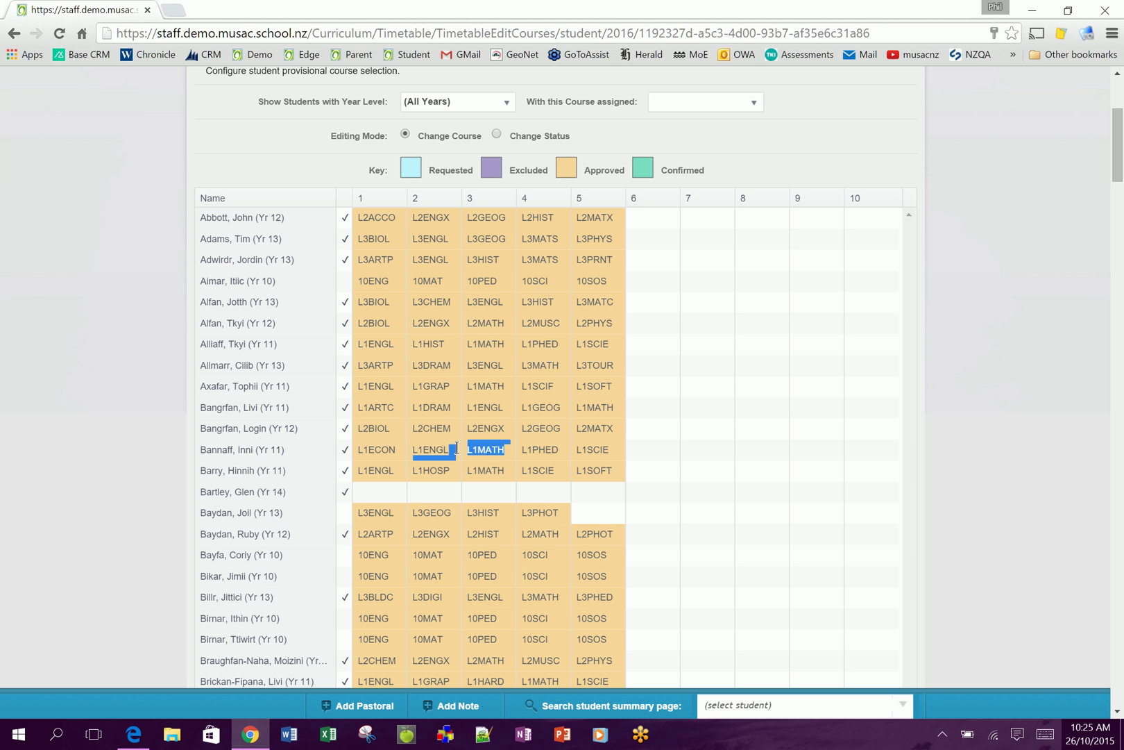
# Try to clear the L1MATH entry from the third course slot of the Year 11 student taking L1ECON
pyautogui.click(506, 452)
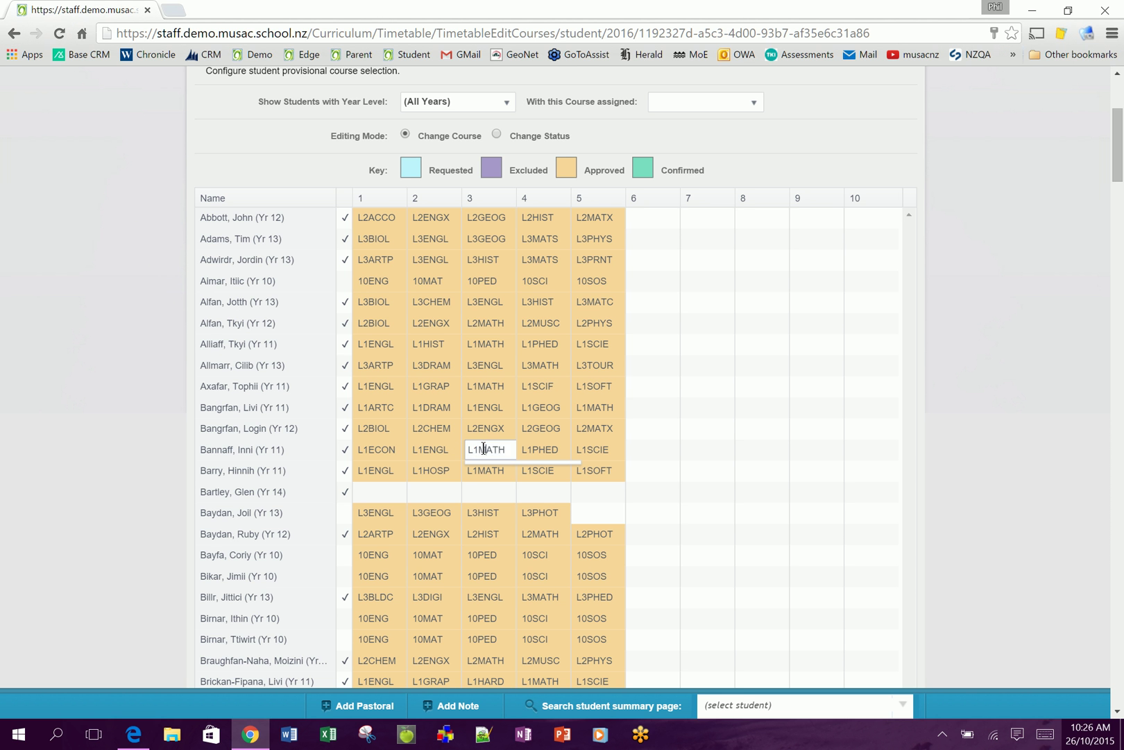
pyautogui.doubleClick(484, 449)
pyautogui.press('BackSpace')
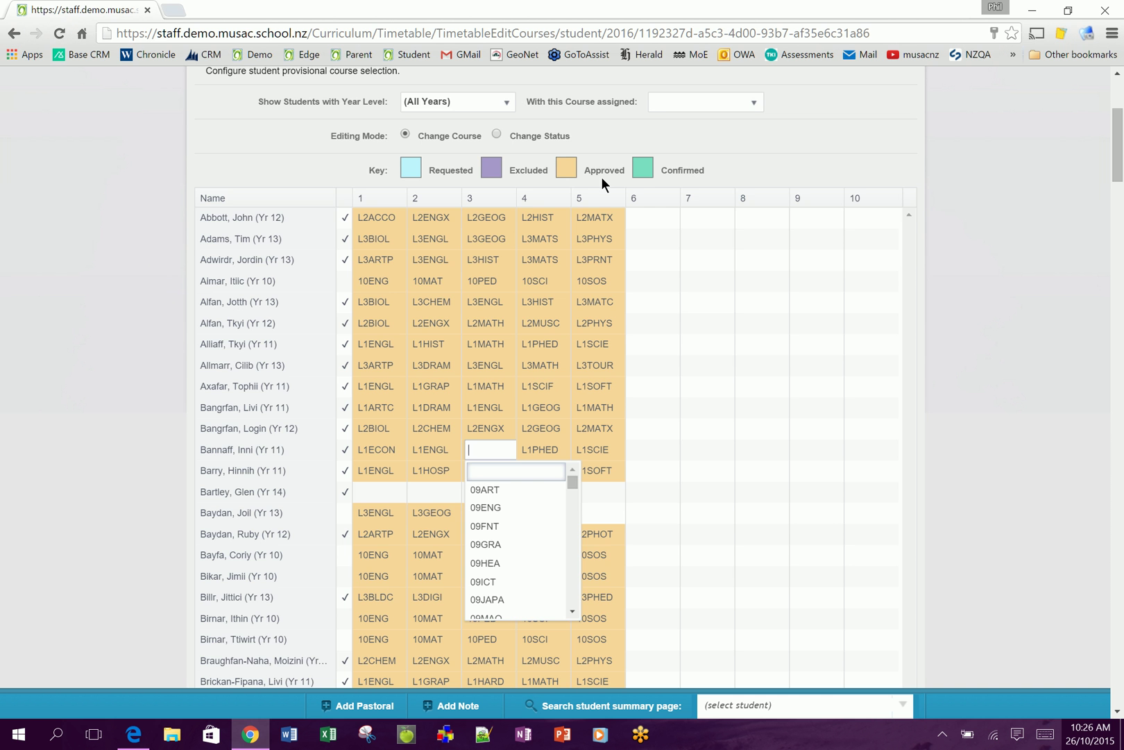
# Show only Year 10 students and look through their provisional course selections
pyautogui.scroll(1, 601, 177)
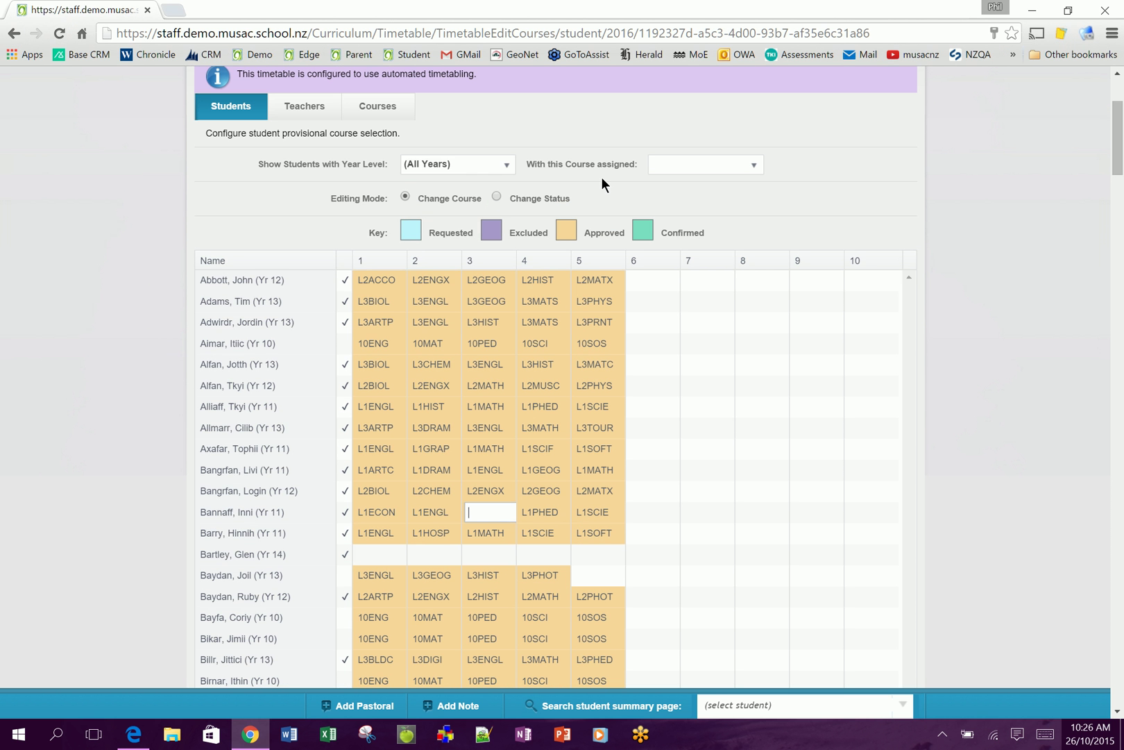
pyautogui.click(508, 172)
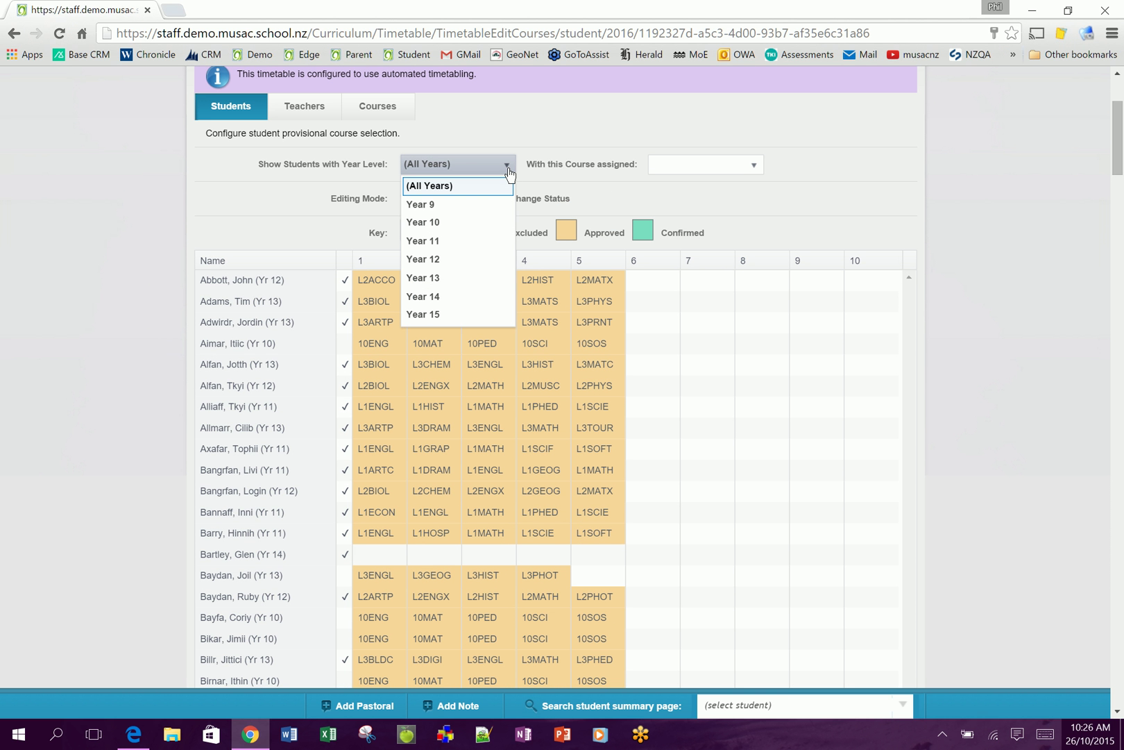
pyautogui.click(446, 222)
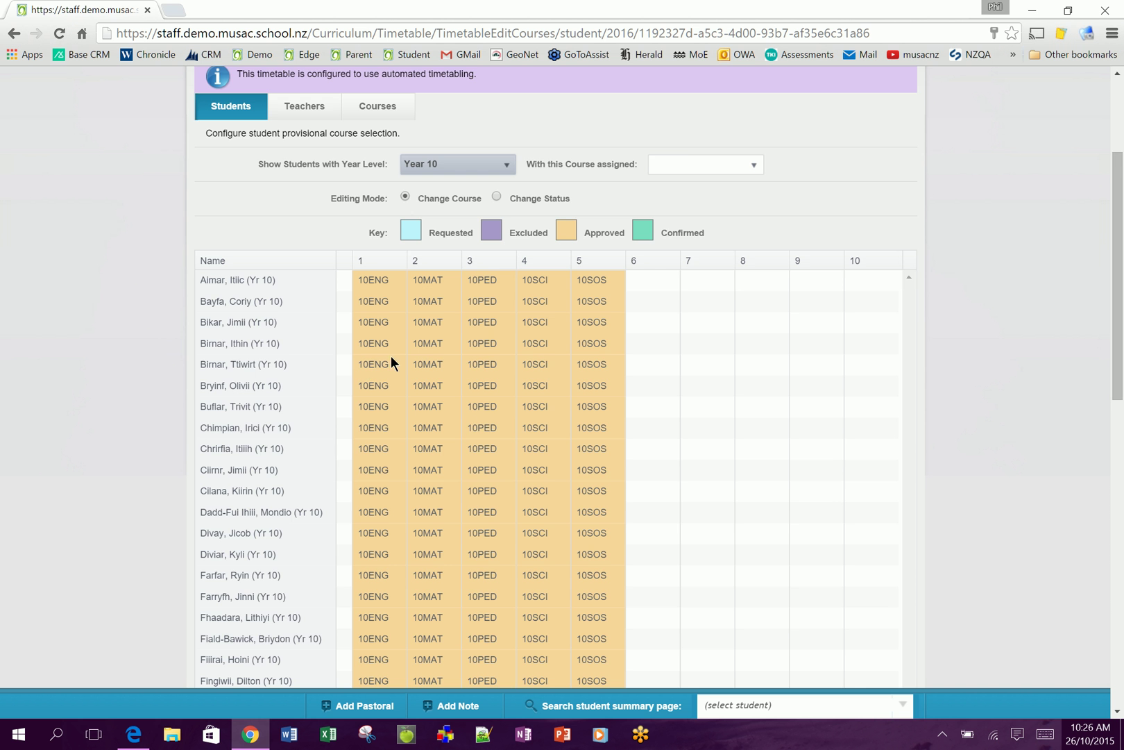
pyautogui.scroll(-8, 469, 447)
pyautogui.scroll(12, 470, 447)
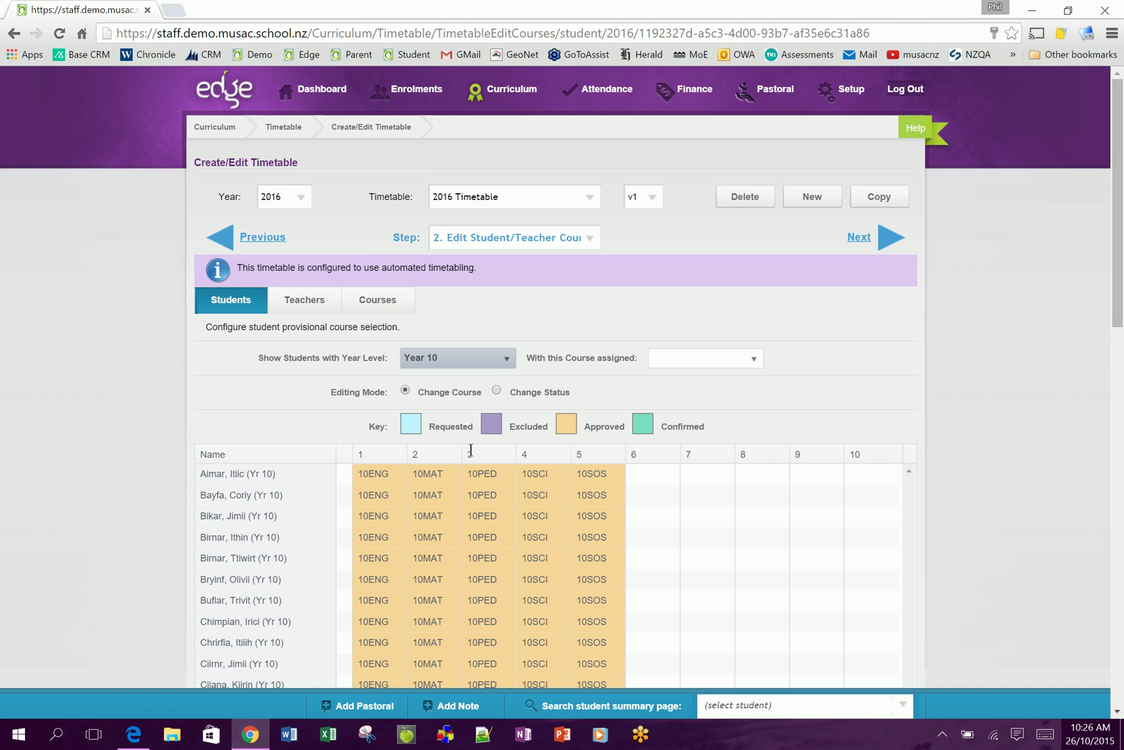
pyautogui.scroll(-1, 470, 449)
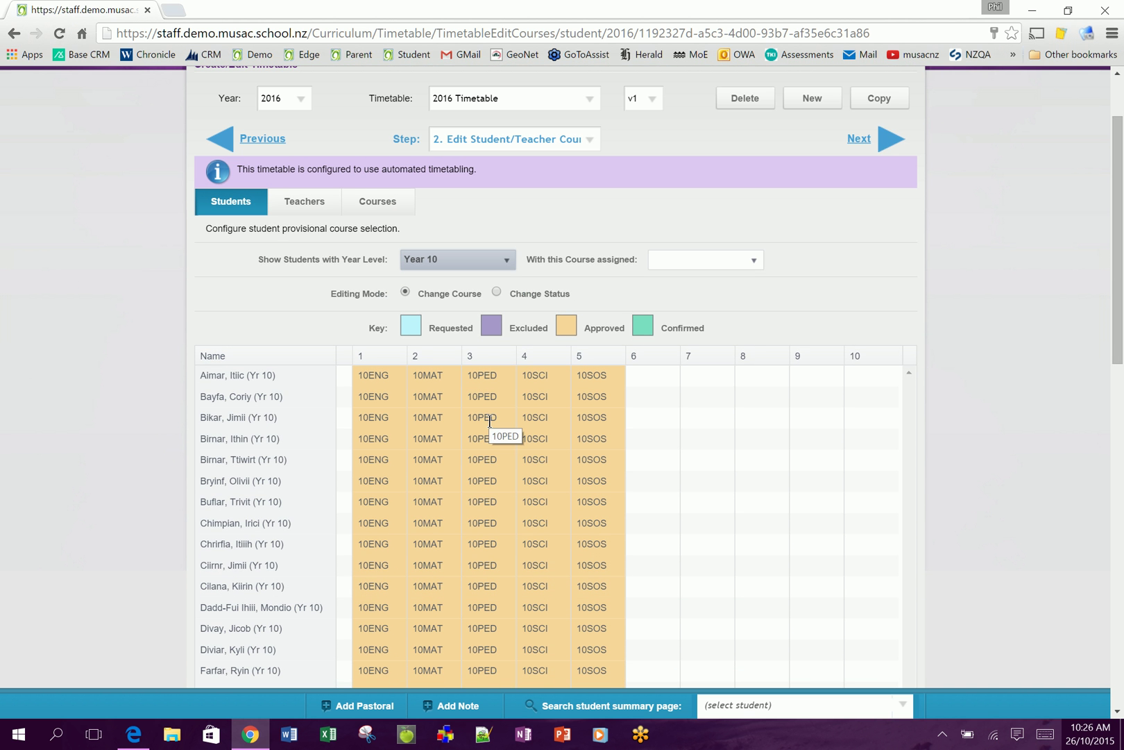
# Show all year levels again and list only the students assigned to the course L1BIOL
pyautogui.click(506, 261)
pyautogui.scroll(1, 469, 275)
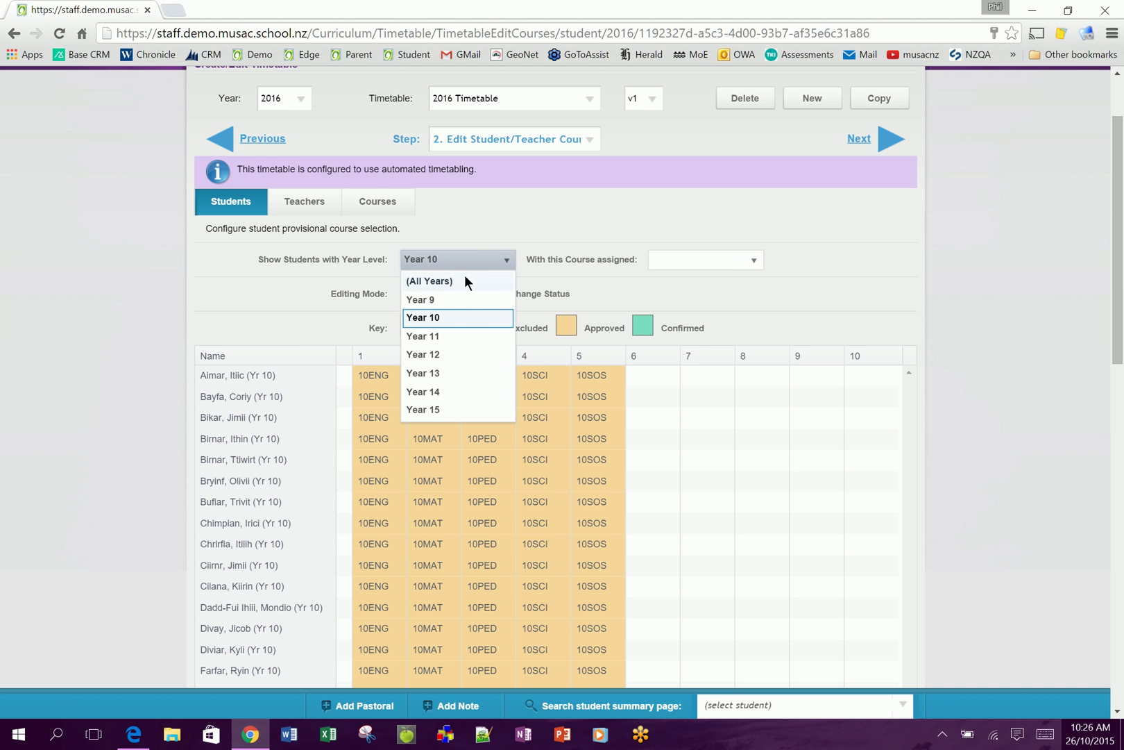
pyautogui.click(465, 276)
pyautogui.click(753, 259)
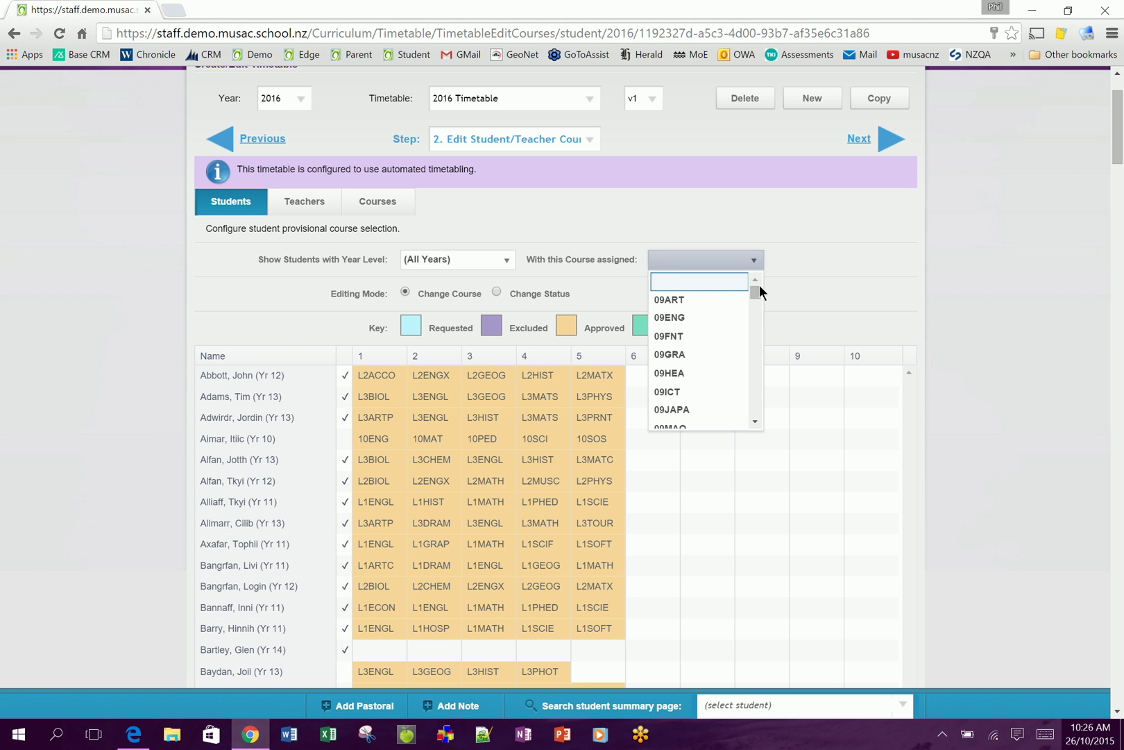
pyautogui.moveTo(755, 292); pyautogui.dragTo(755, 322)
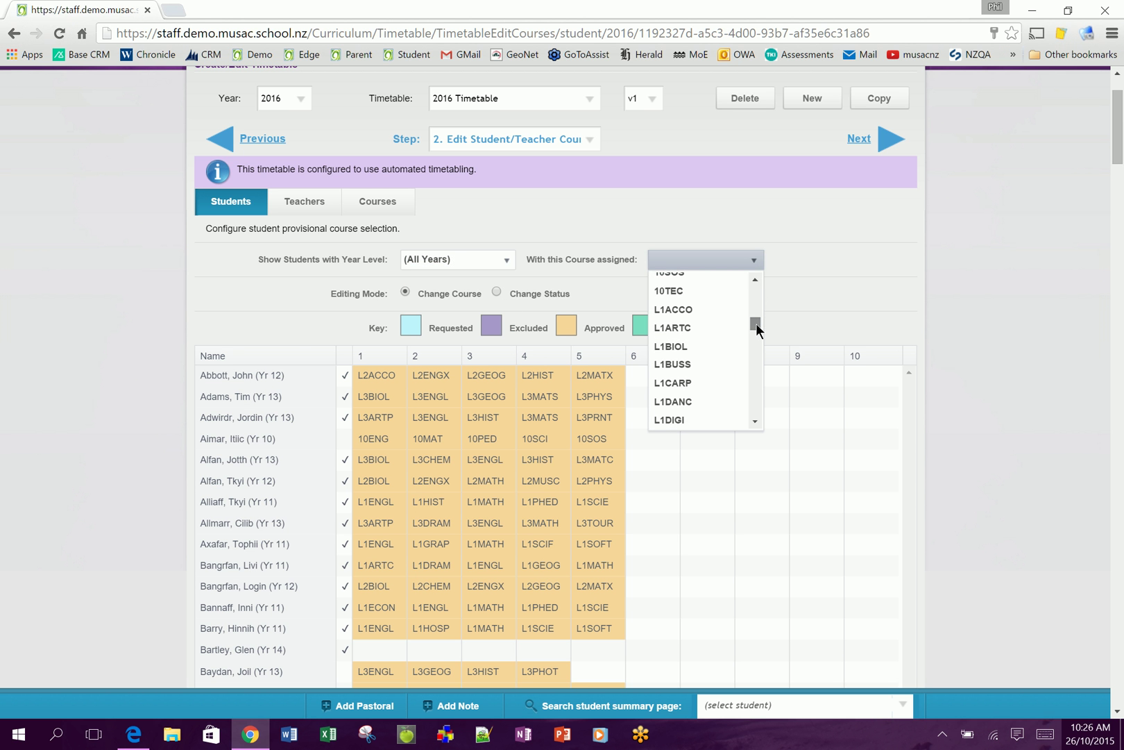
pyautogui.click(676, 347)
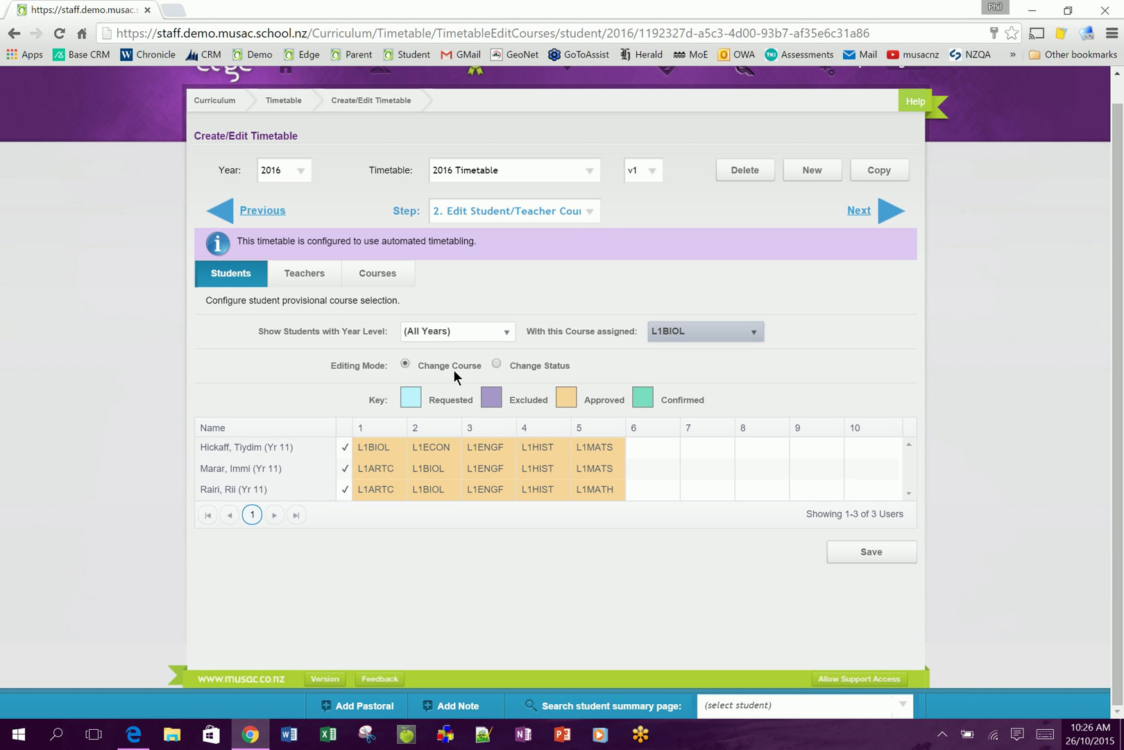
# Clear the assigned-course filter to list the students of every course
pyautogui.click(476, 339)
pyautogui.click(719, 343)
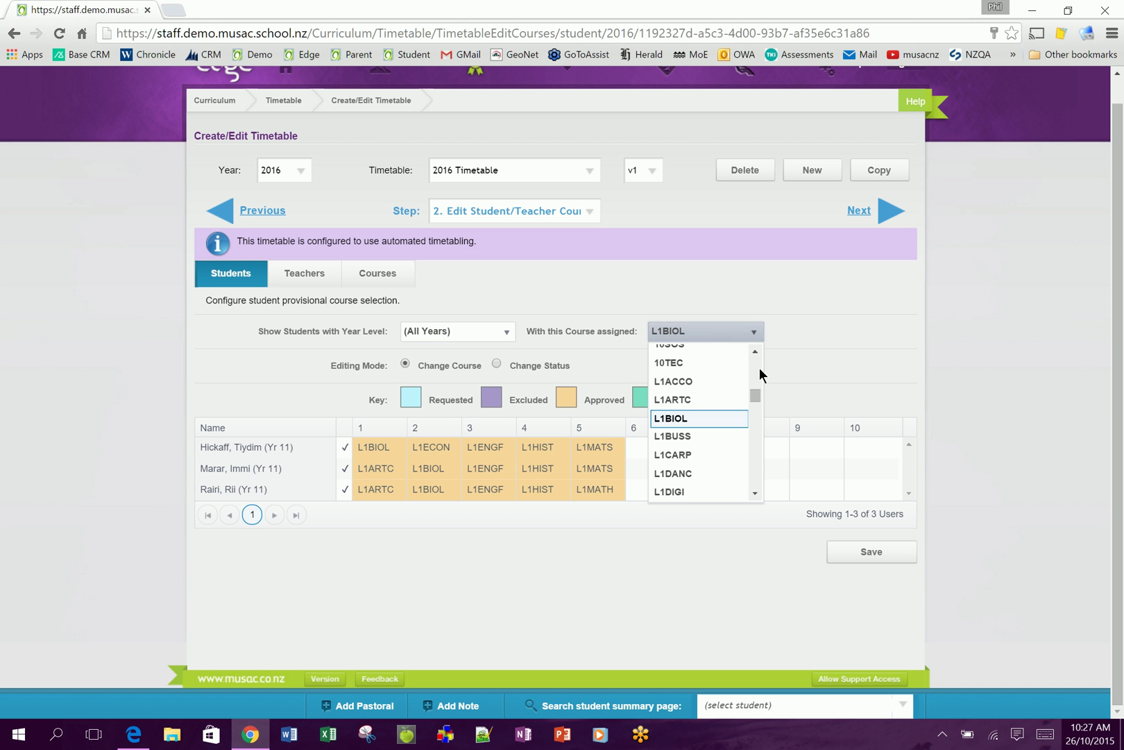
pyautogui.moveTo(761, 390); pyautogui.dragTo(718, 349)
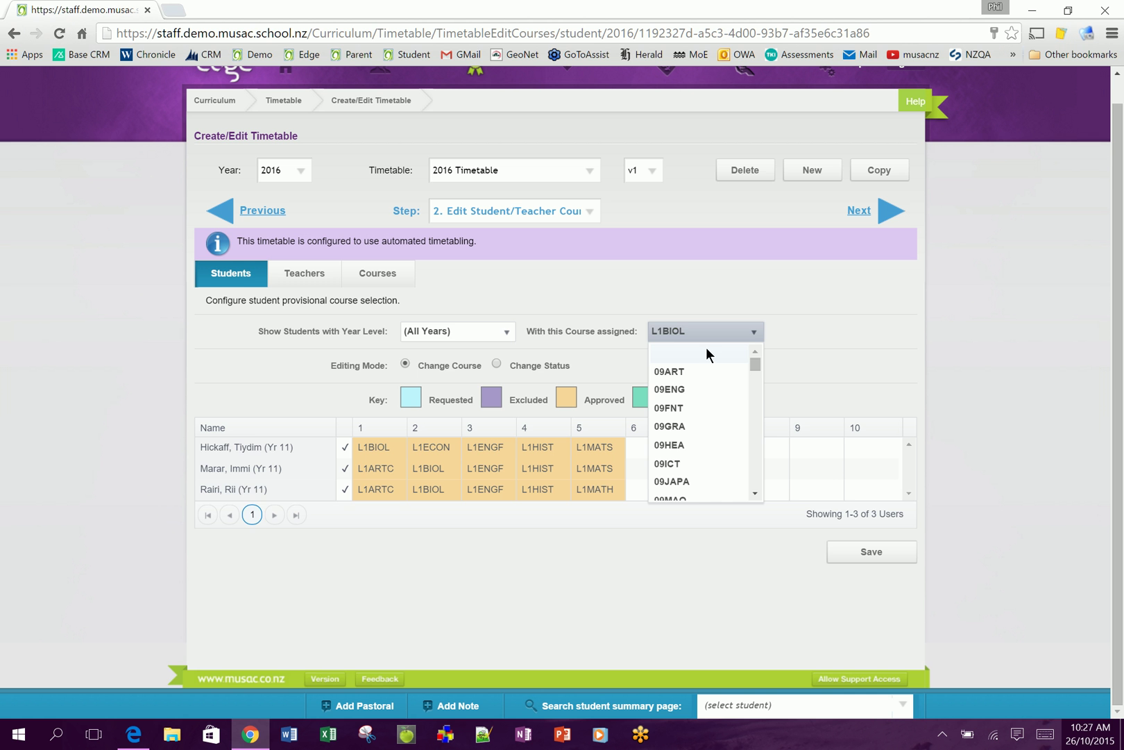
pyautogui.click(683, 353)
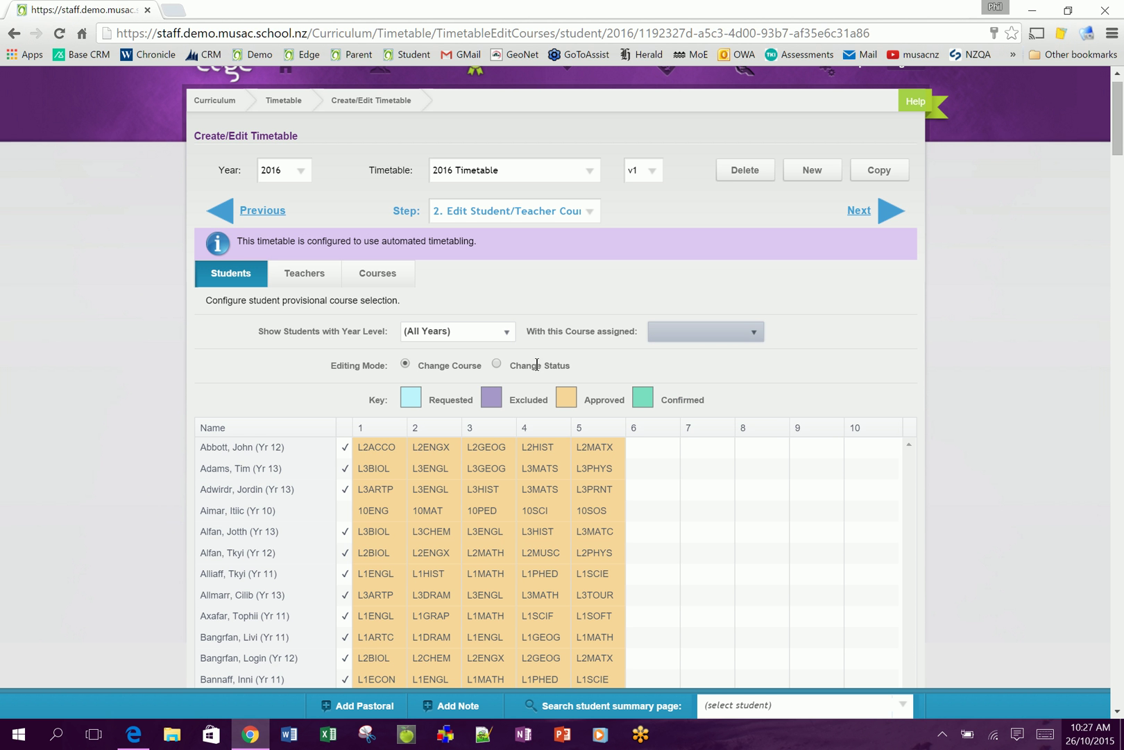
# Switch the editing mode to Change Status and choose Approved as the new status for selected entries
pyautogui.click(497, 362)
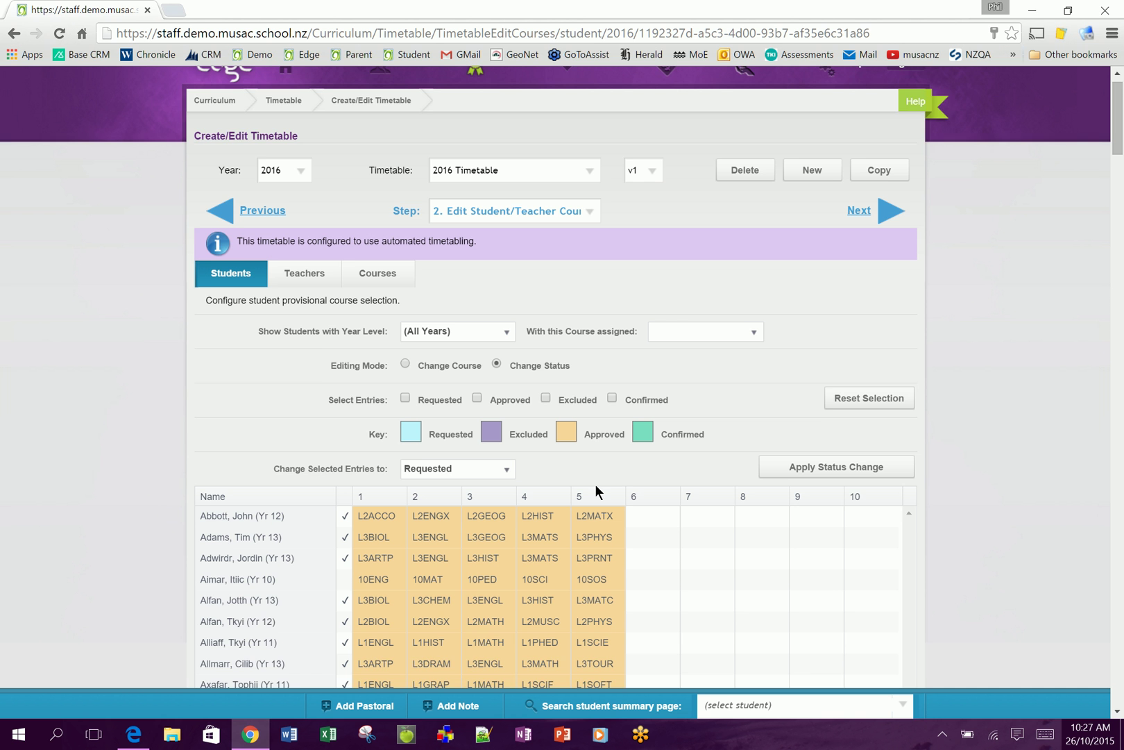
pyautogui.scroll(-2, 590, 522)
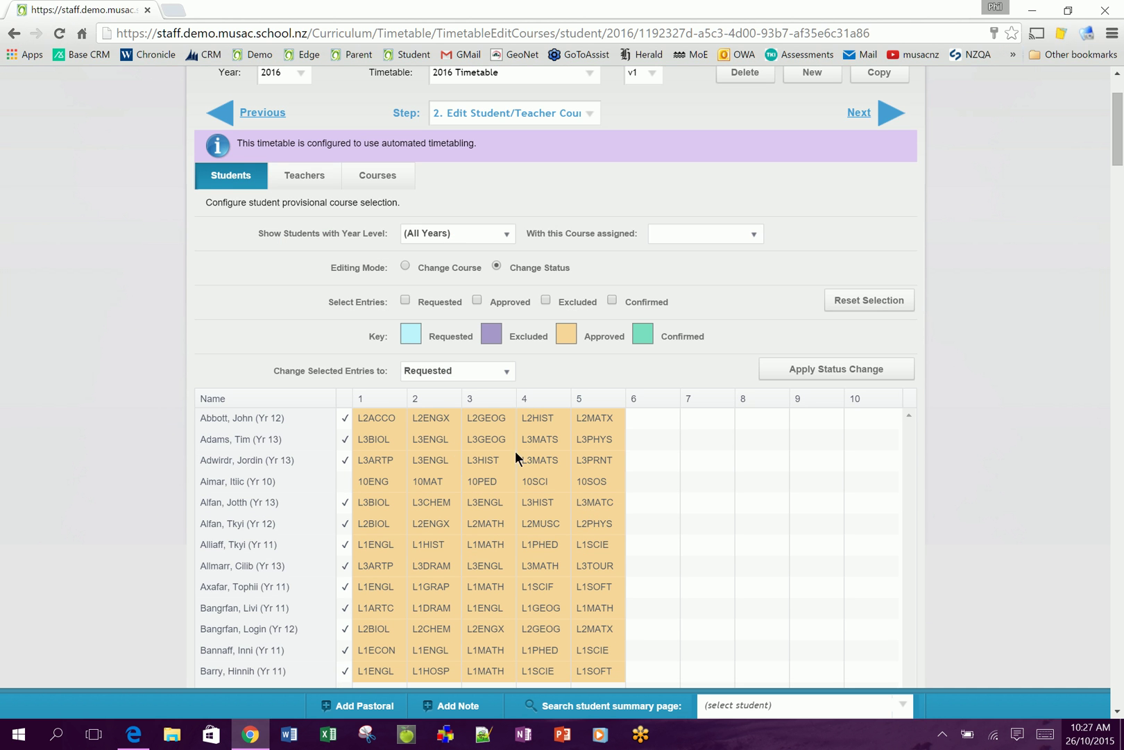
pyautogui.click(506, 376)
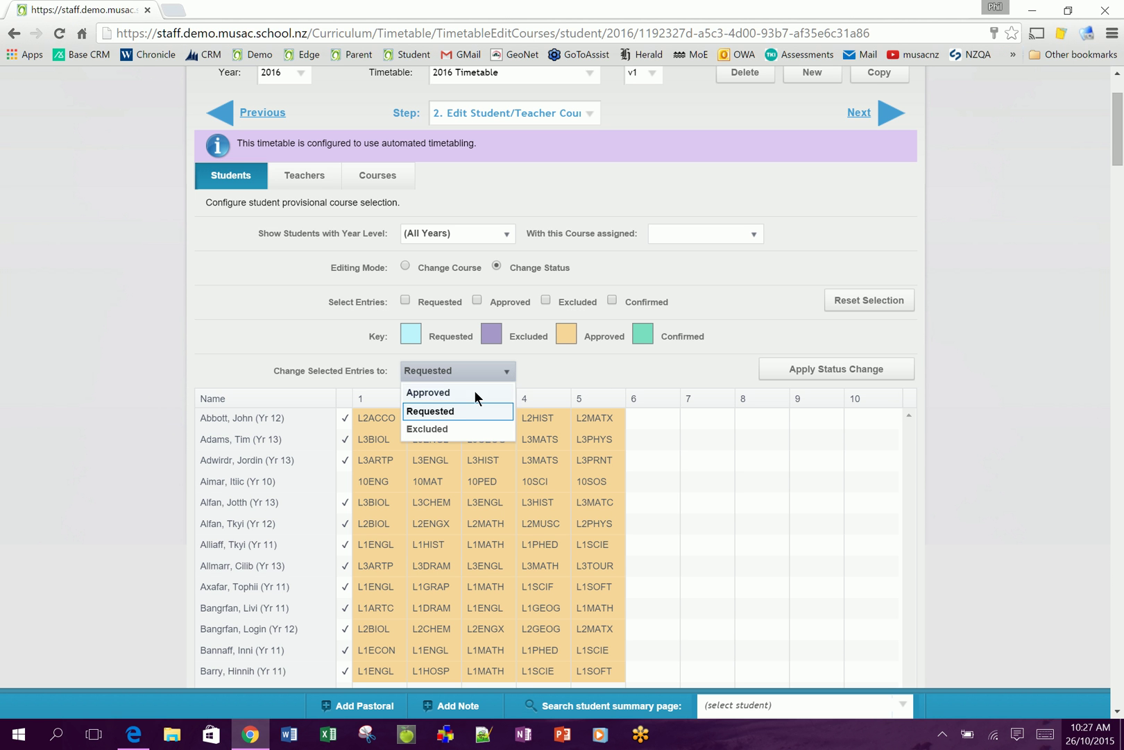
pyautogui.click(447, 393)
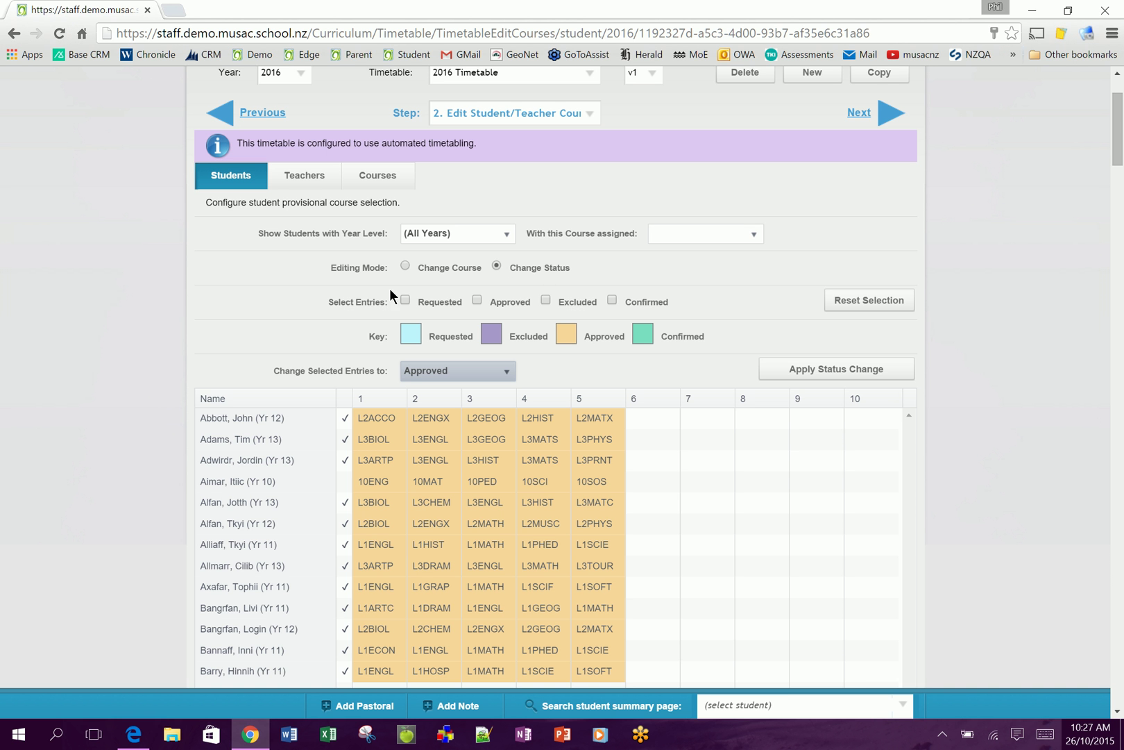
# Open the teacher course selections and view the available courses for a teacher's empty second slot
pyautogui.click(313, 176)
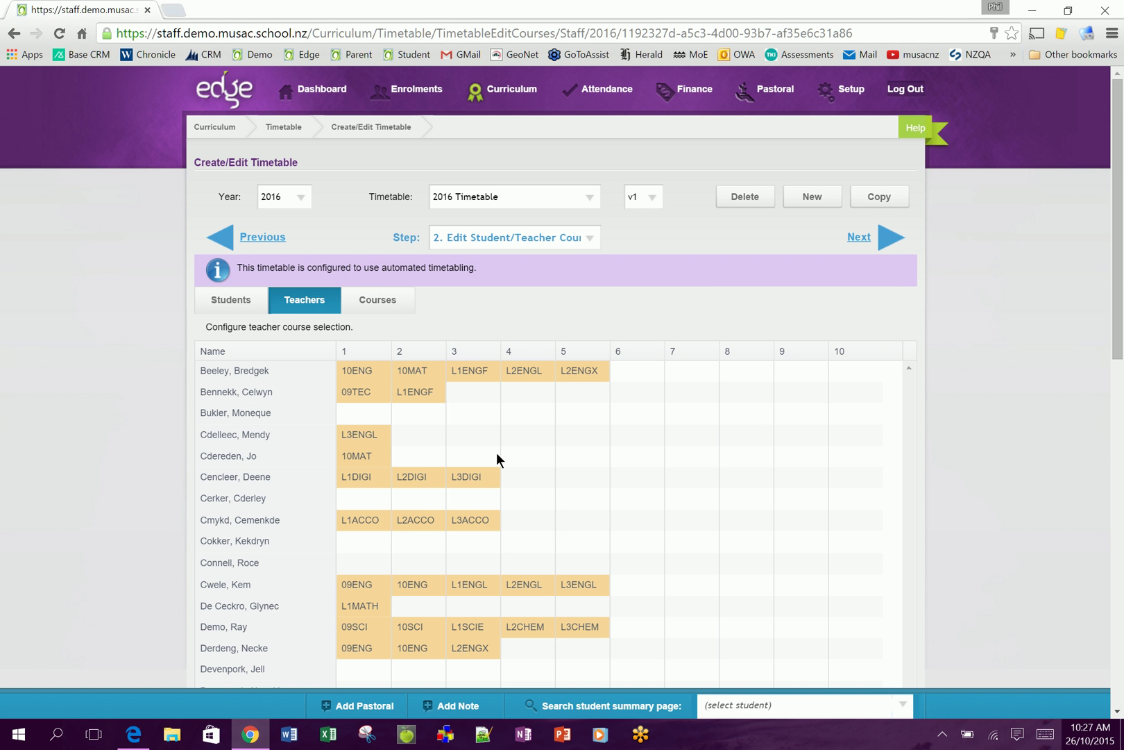
pyautogui.click(442, 414)
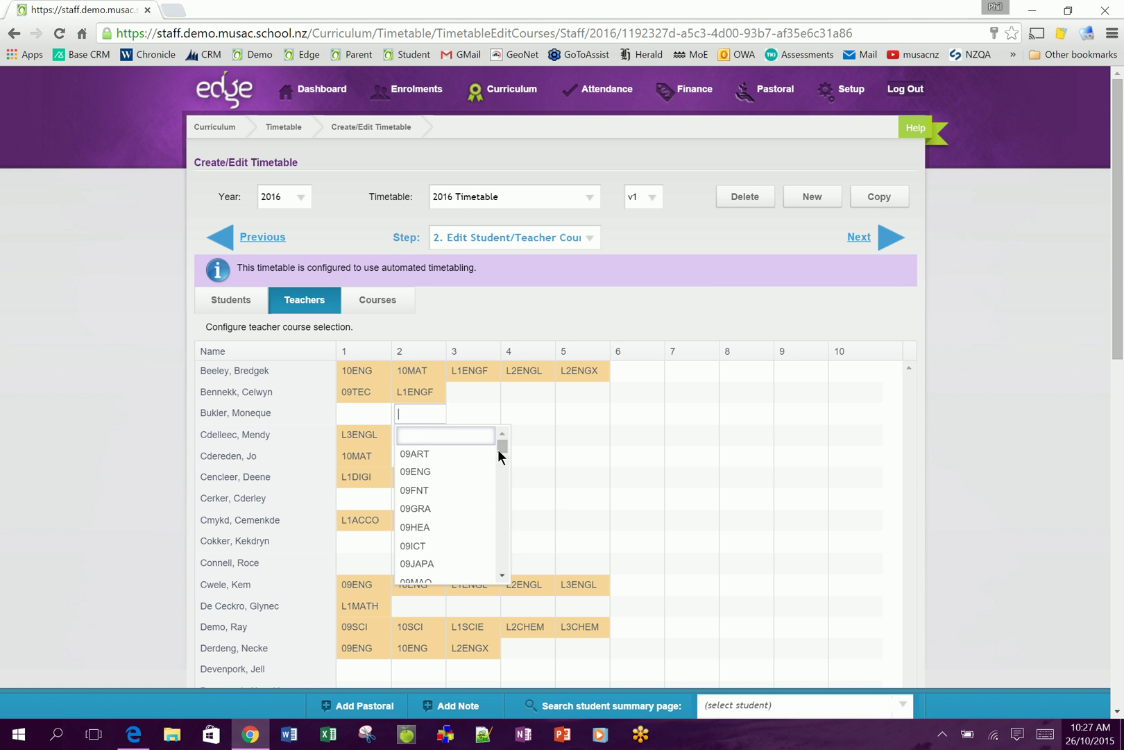
pyautogui.moveTo(499, 449)
pyautogui.mouseDown()
pyautogui.moveTo(503, 505)
pyautogui.moveTo(504, 443)
pyautogui.mouseUp()
pyautogui.moveTo(524, 94)
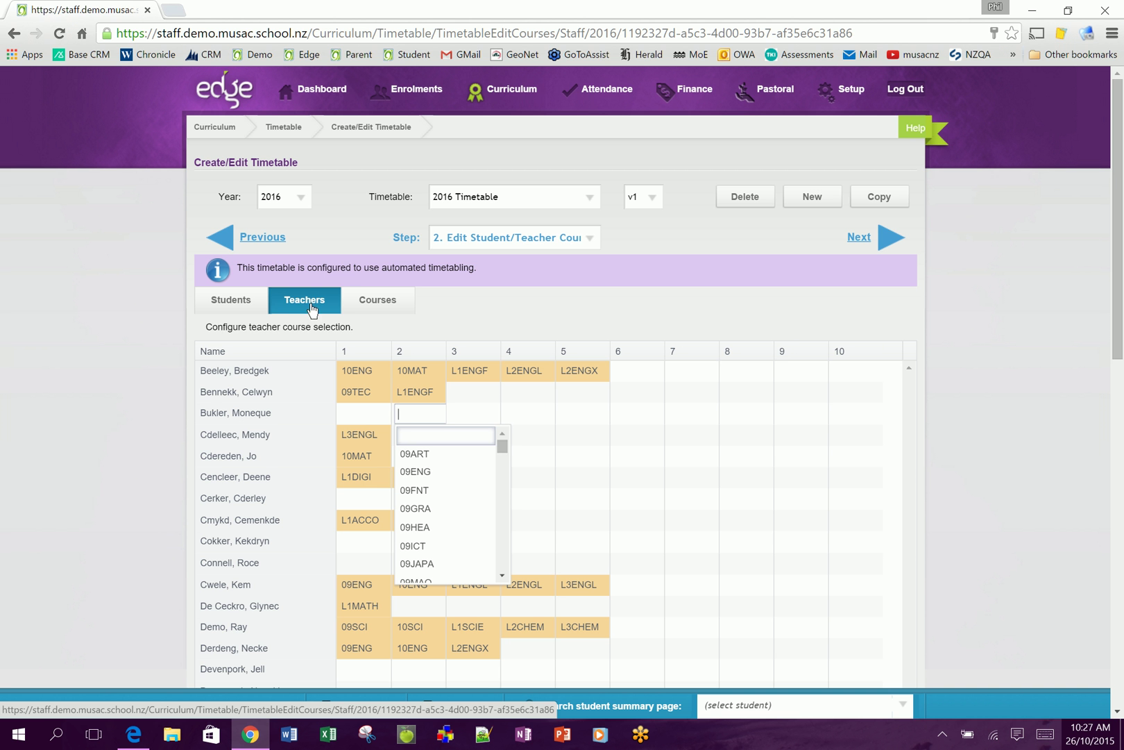
# Open the course student summary and examine the student, teacher and class columns of 2016 Mask - Version 1
pyautogui.click(380, 309)
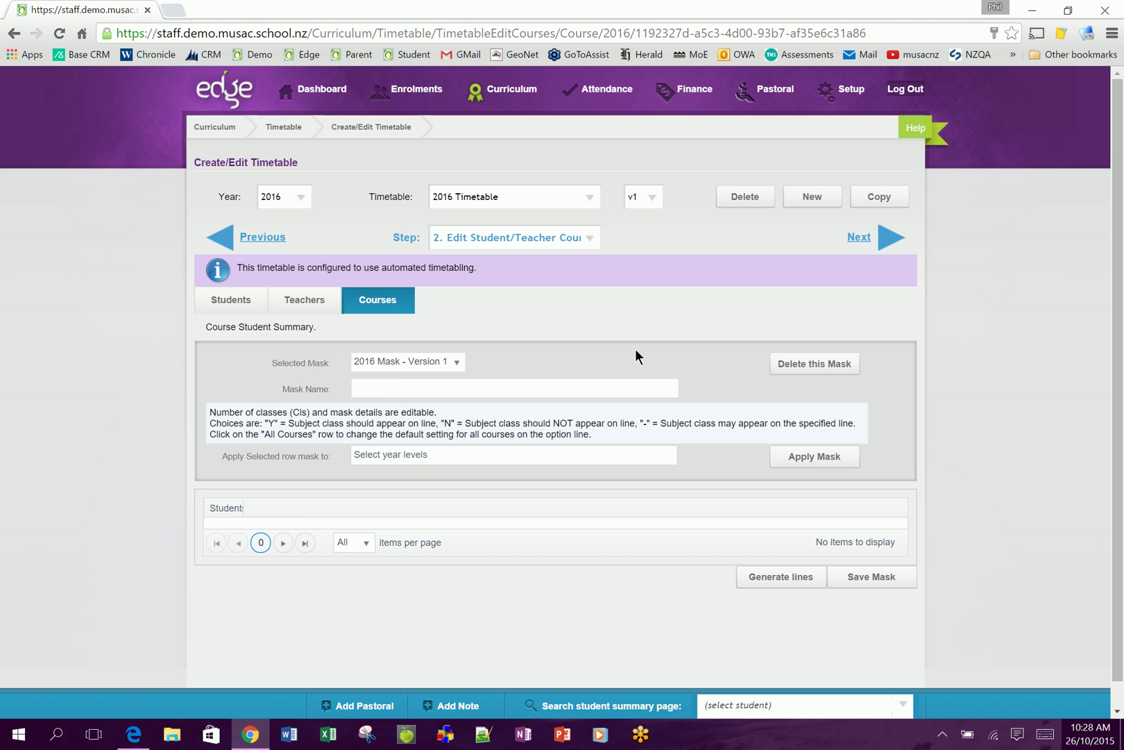
pyautogui.scroll(-3, 534, 333)
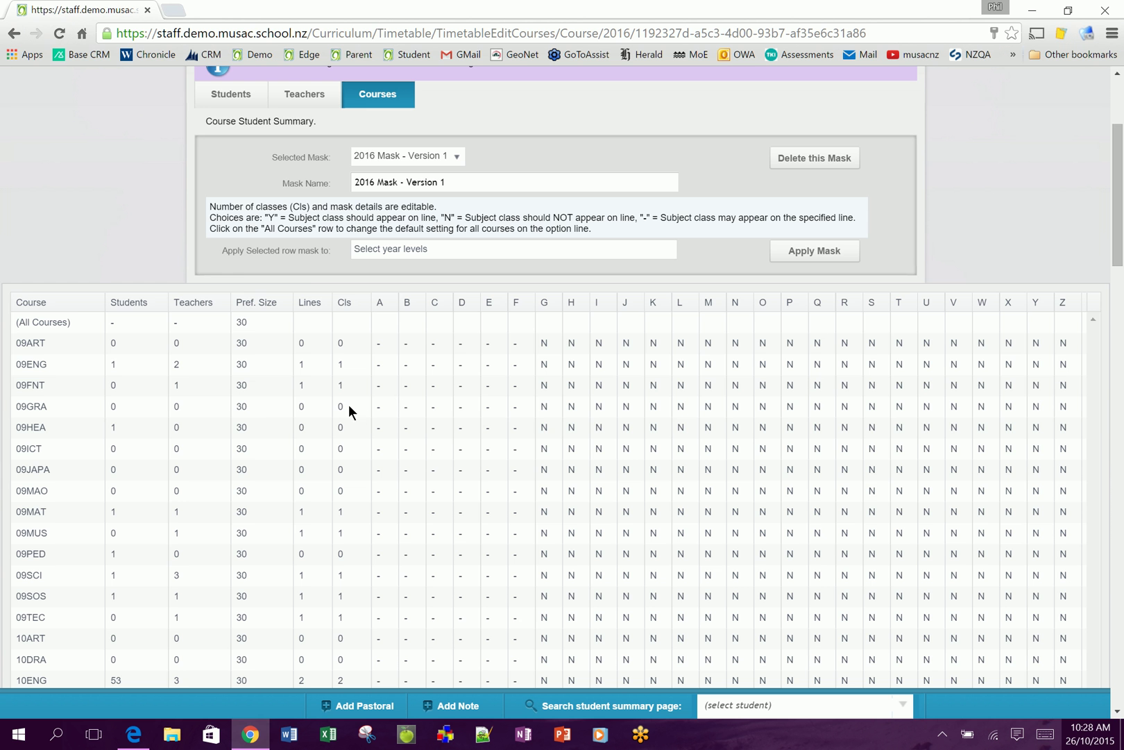
pyautogui.scroll(2, 444, 426)
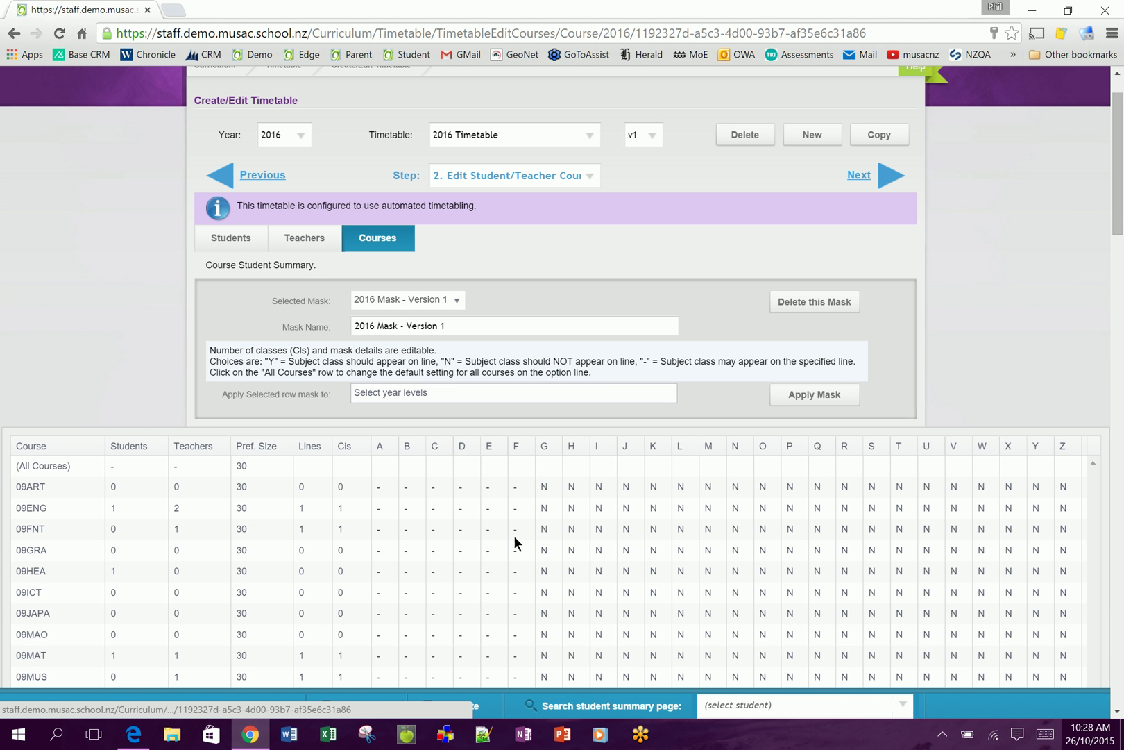
pyautogui.scroll(-2, 517, 513)
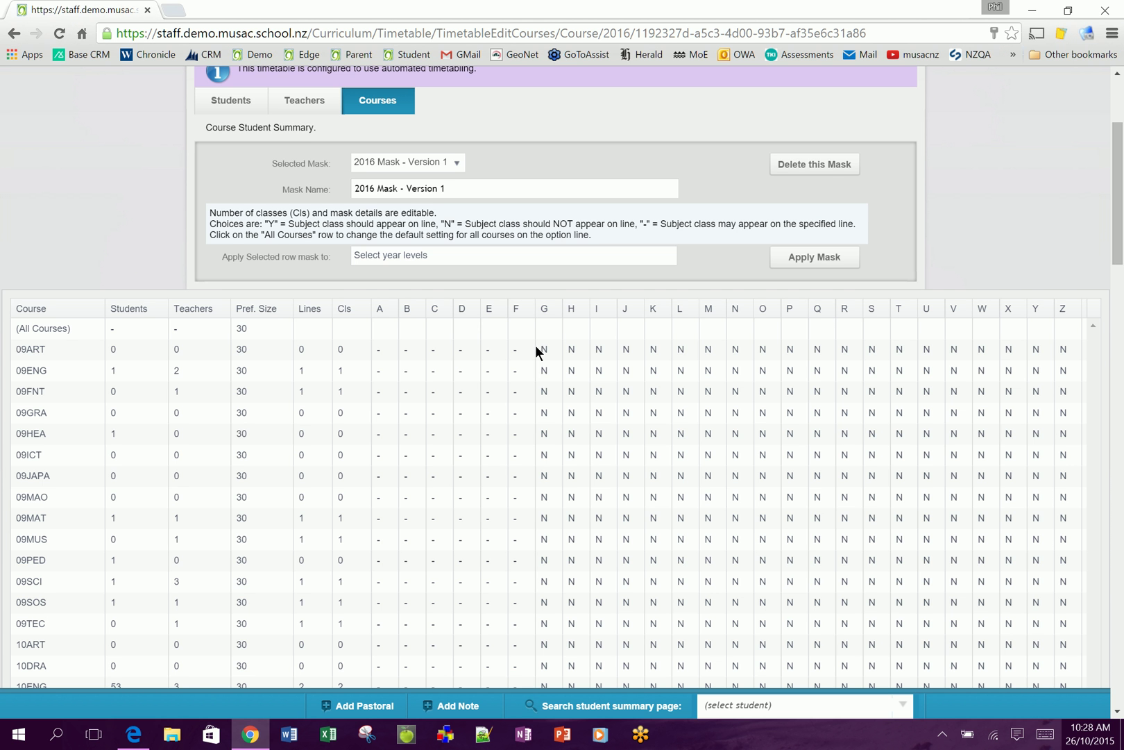
# Select the All Courses row of the mask and review the line settings through the entire course list
pyautogui.click(496, 330)
pyautogui.click(492, 331)
pyautogui.click(56, 258)
pyautogui.moveTo(1116, 210); pyautogui.dragTo(1098, 651)
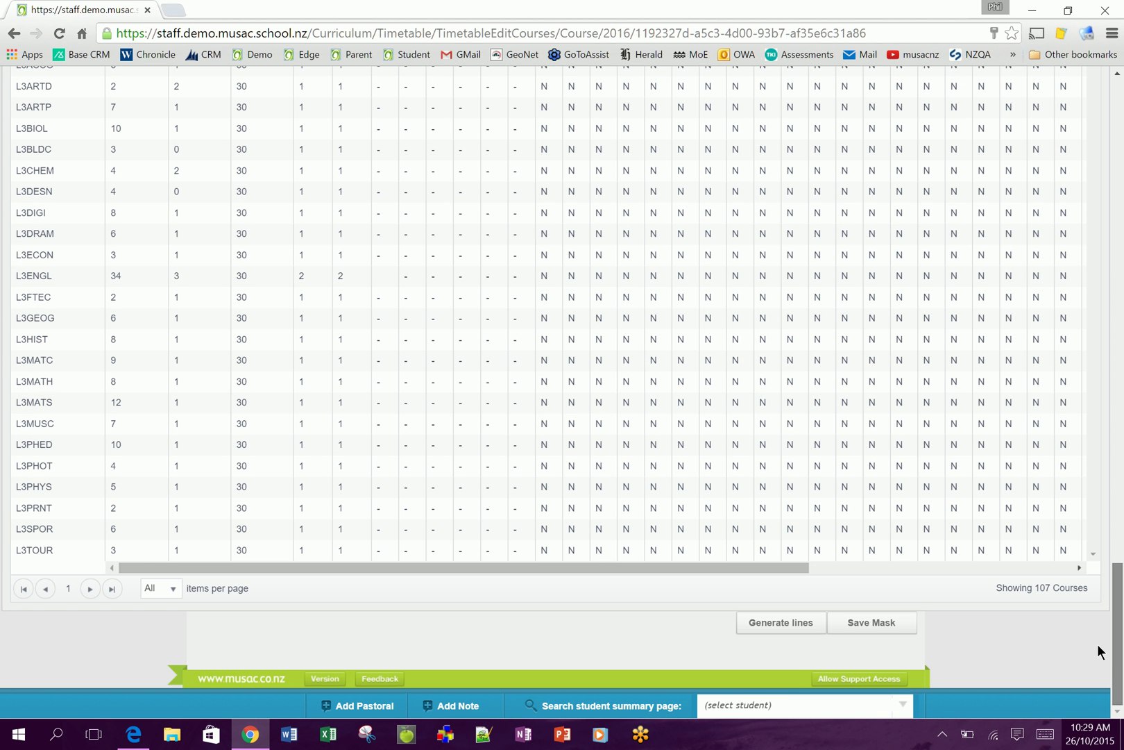
pyautogui.moveTo(1118, 644); pyautogui.dragTo(1099, 238)
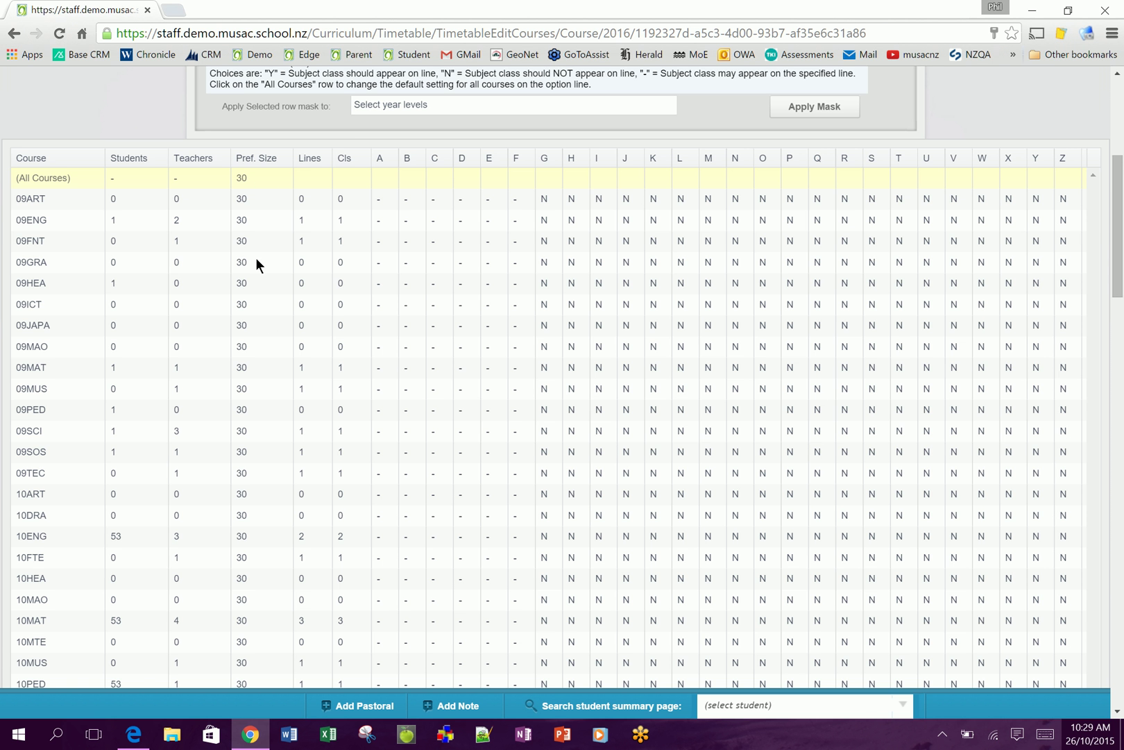
pyautogui.scroll(5, 261, 281)
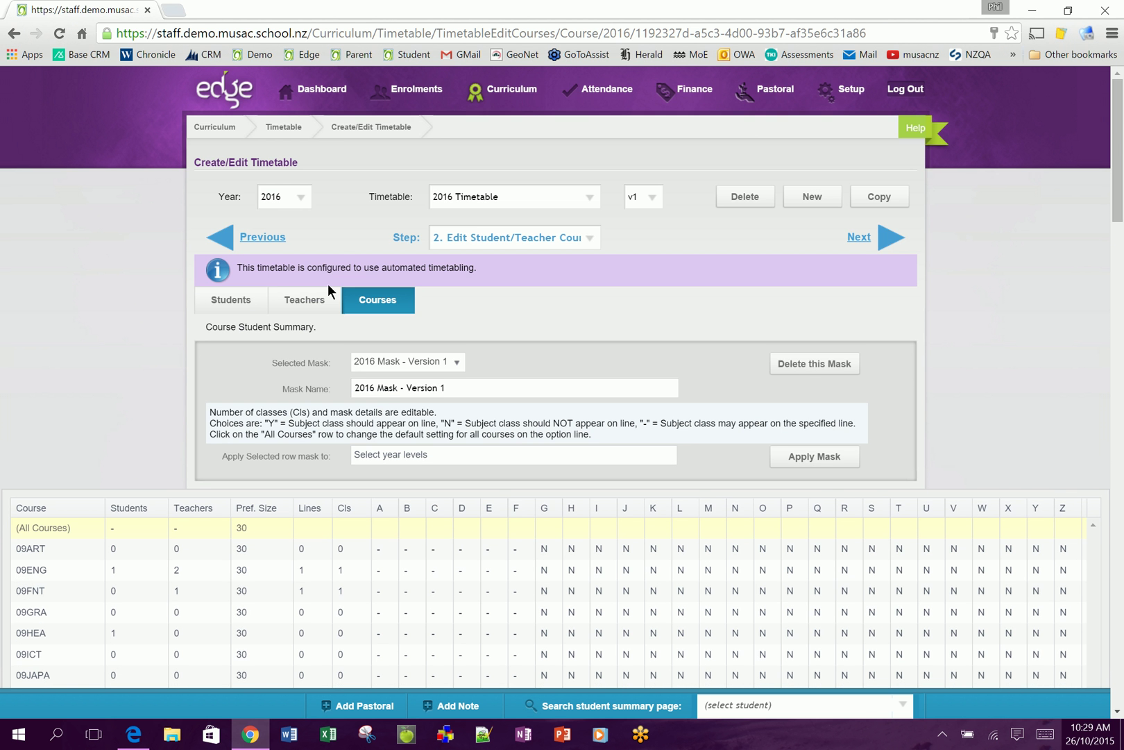
# Open the 2016 Course Summary in a separate browser tab, look over its subjects, and close that tab again
pyautogui.moveTo(526, 101)
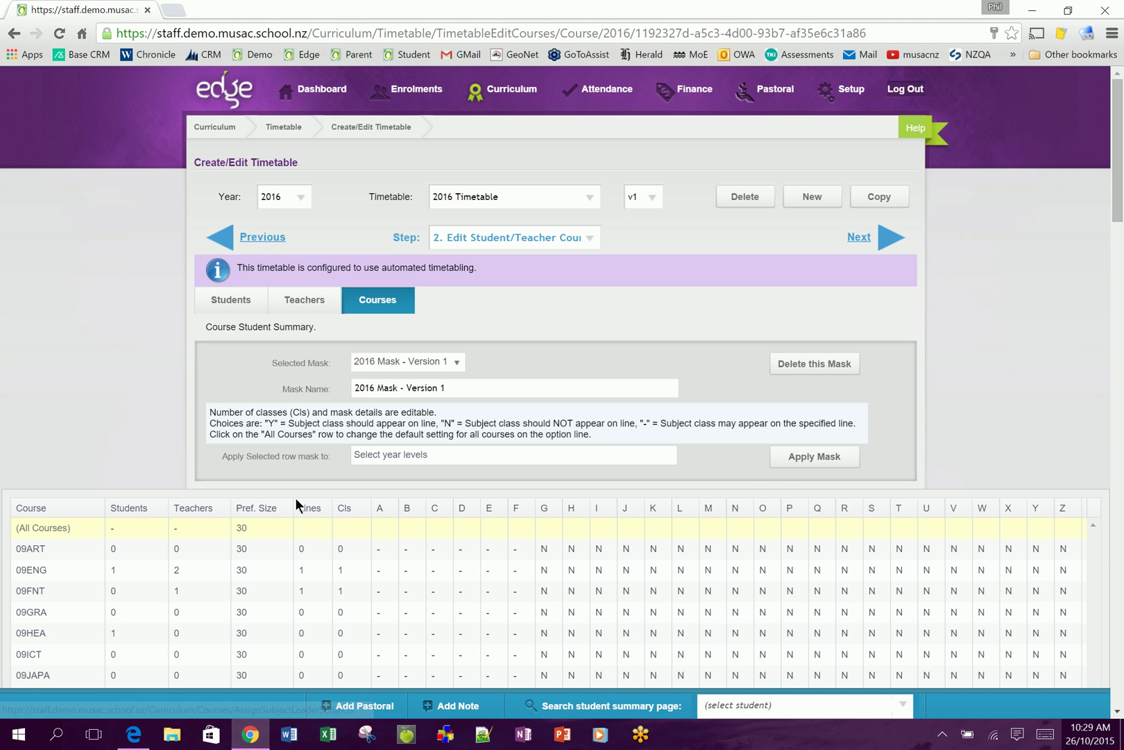
pyautogui.scroll(-4, 251, 568)
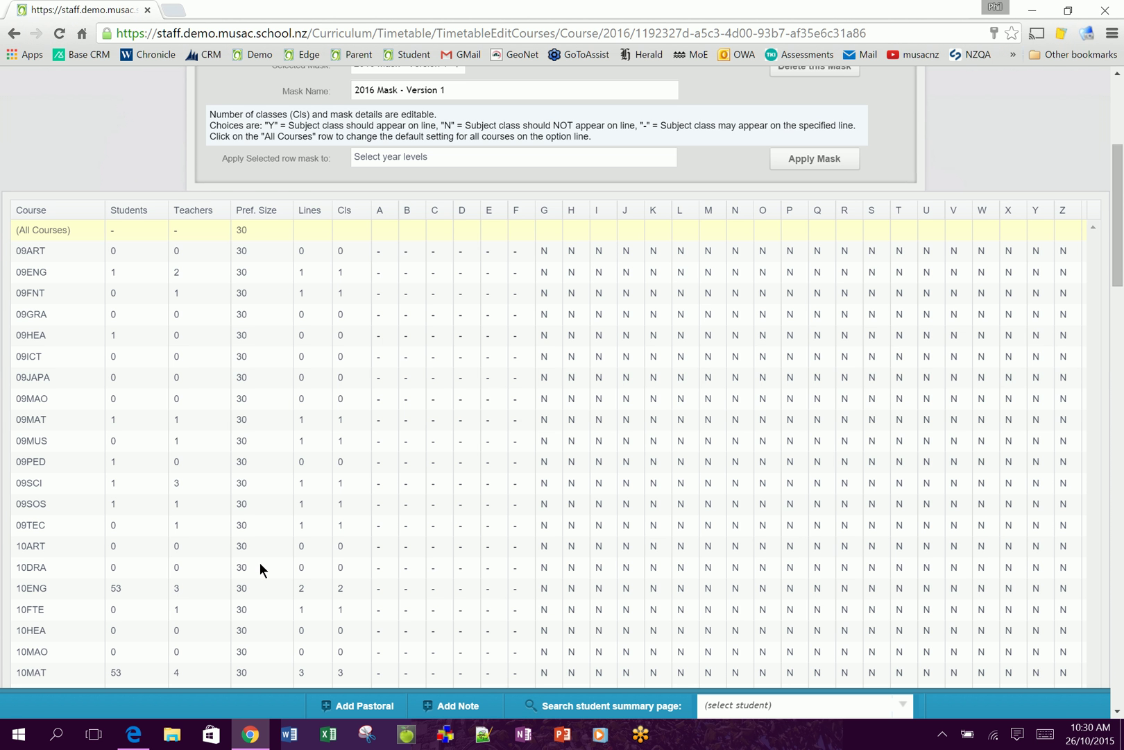
pyautogui.scroll(3, 260, 564)
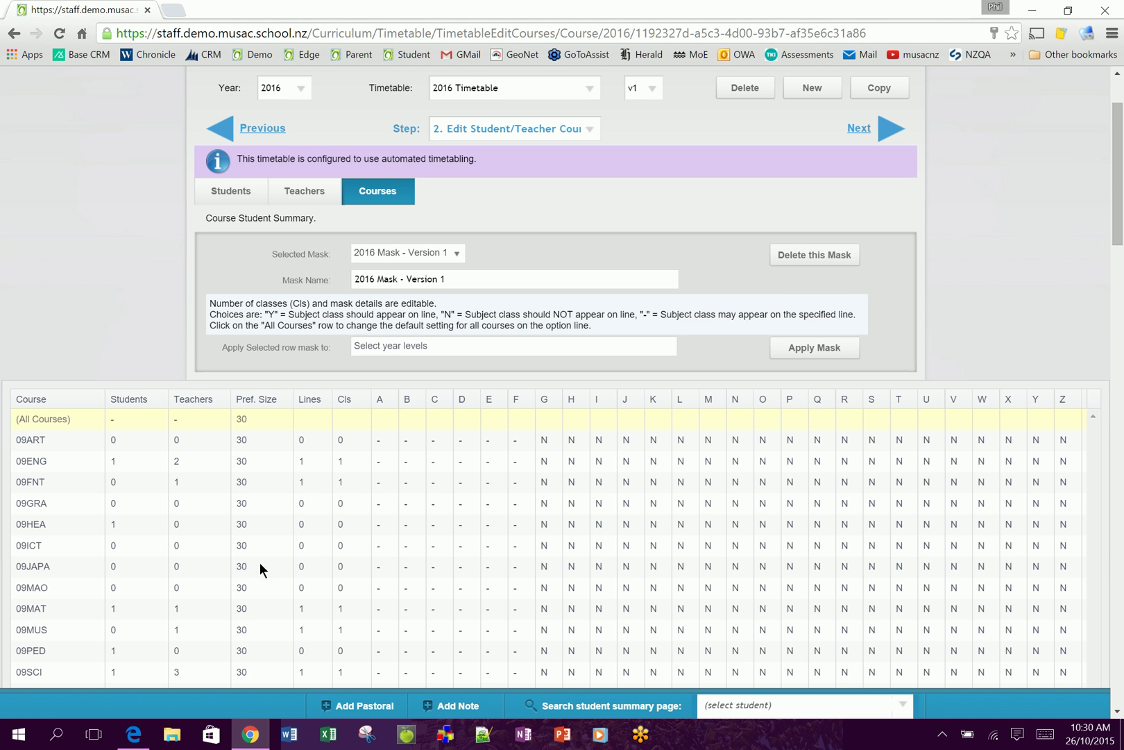
pyautogui.scroll(-10, 258, 565)
pyautogui.scroll(12, 256, 568)
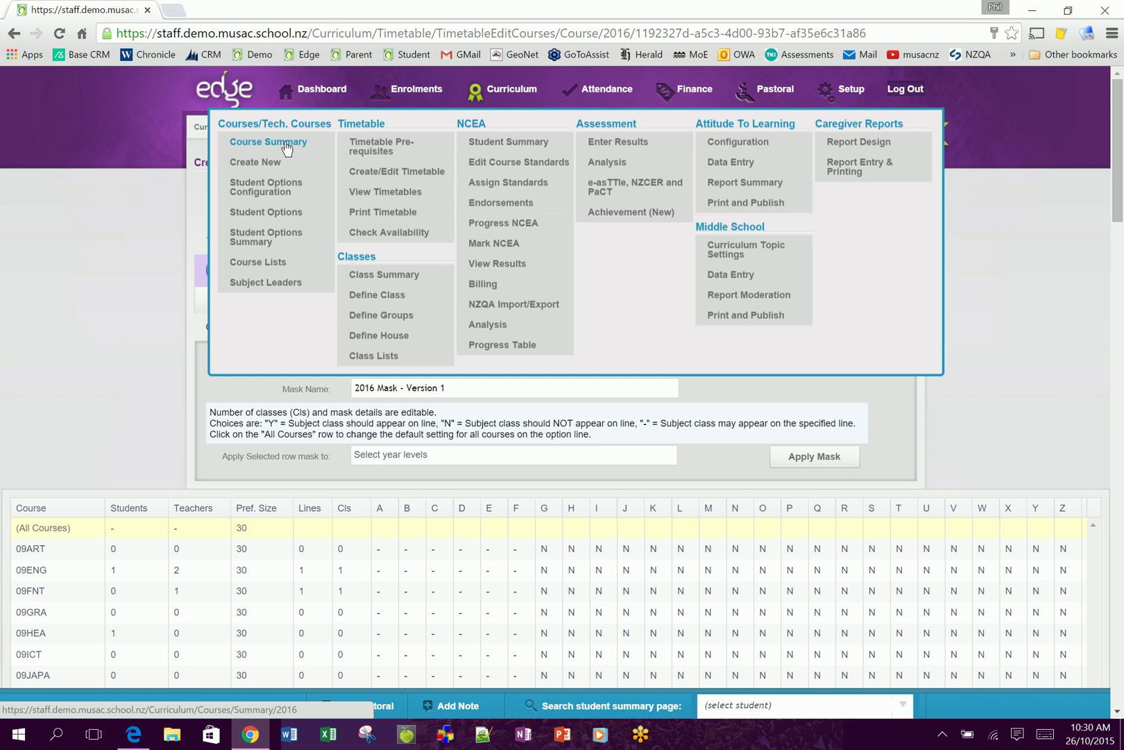
pyautogui.rightClick(286, 149)
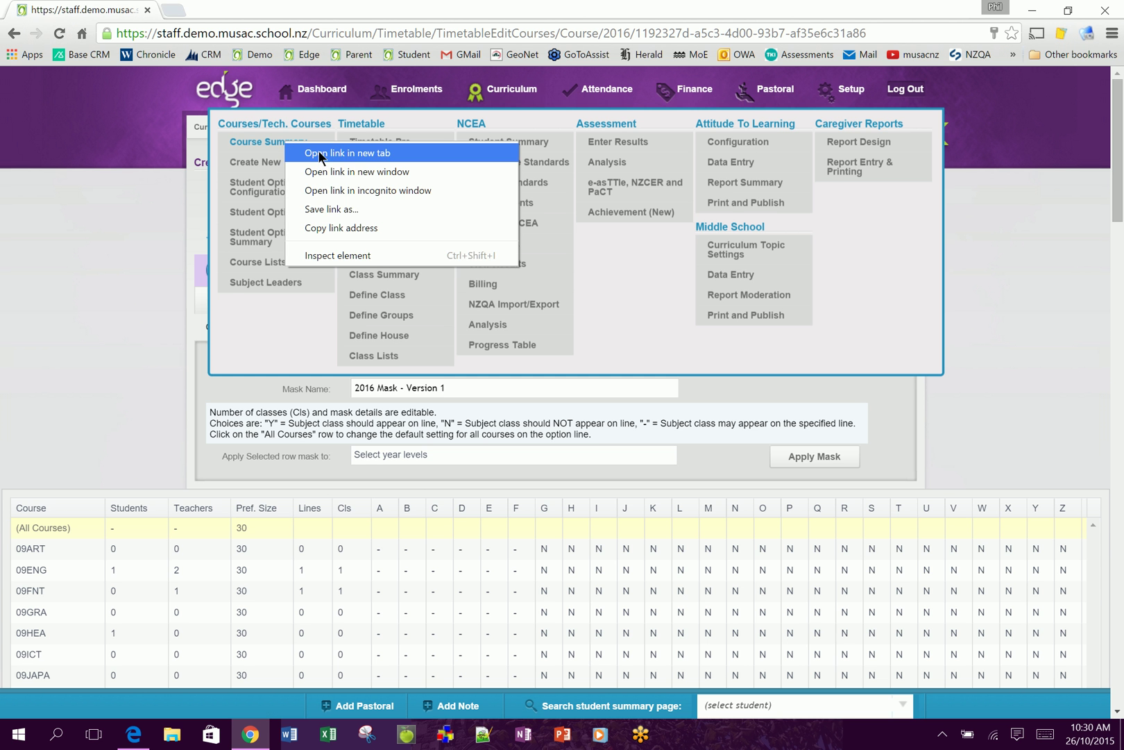
pyautogui.click(318, 151)
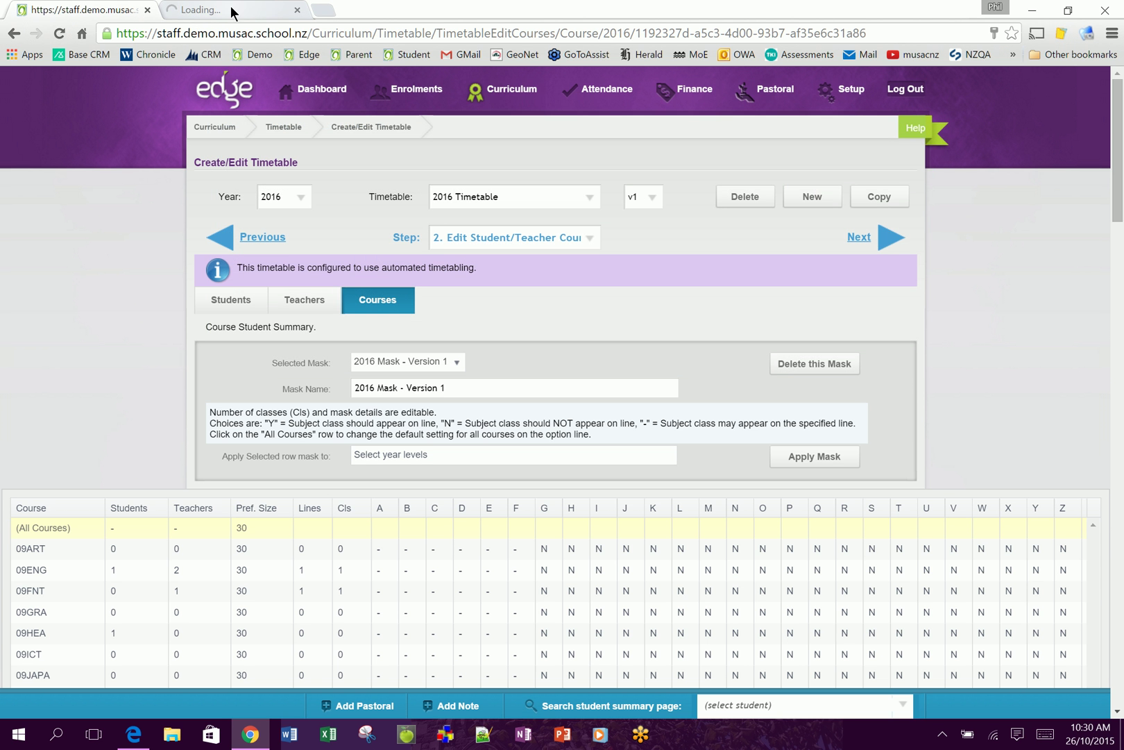
pyautogui.click(233, 10)
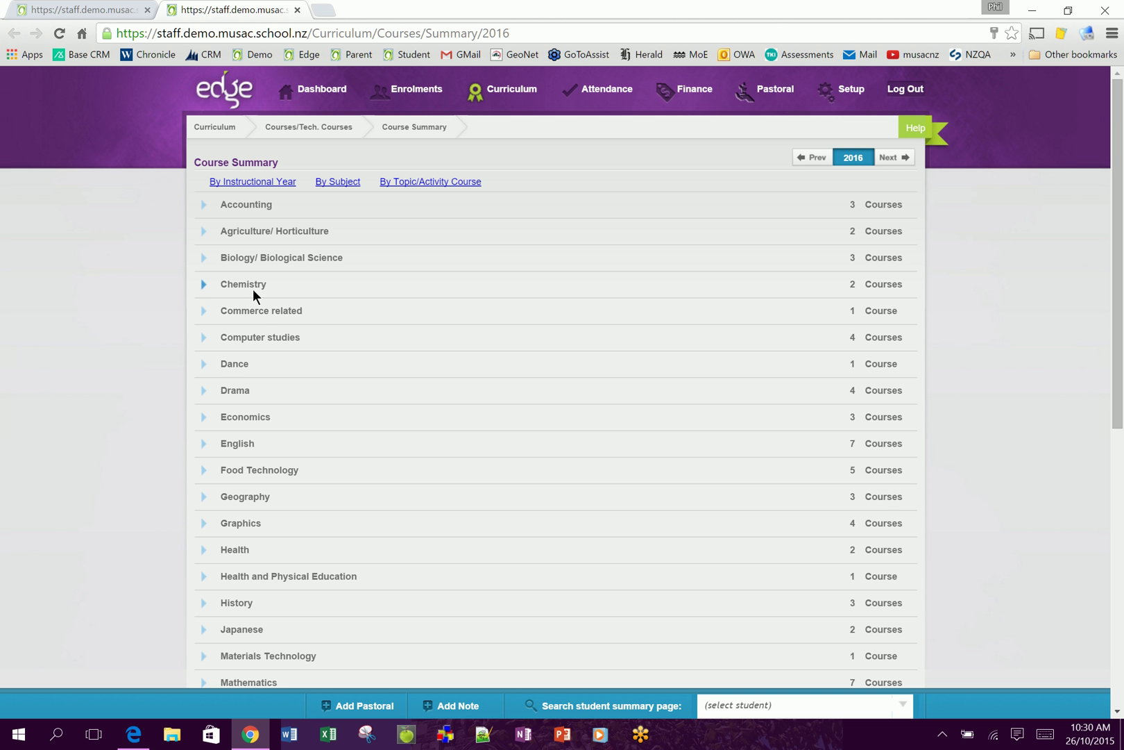
pyautogui.click(82, 7)
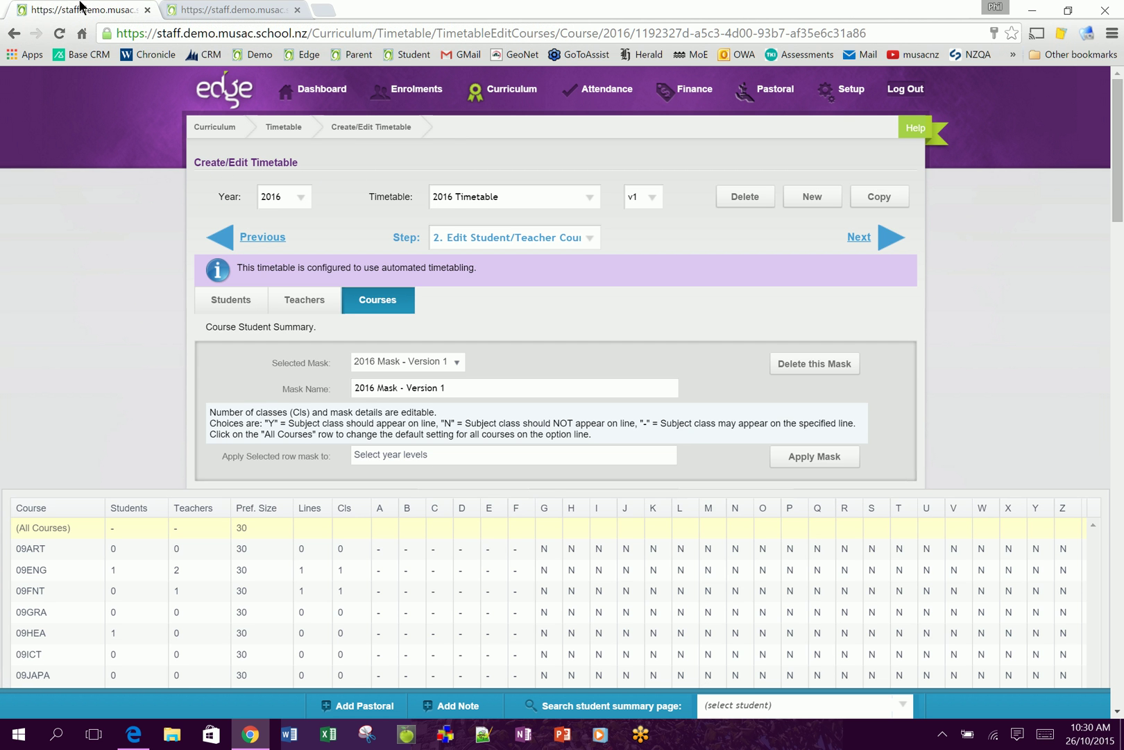
pyautogui.click(297, 10)
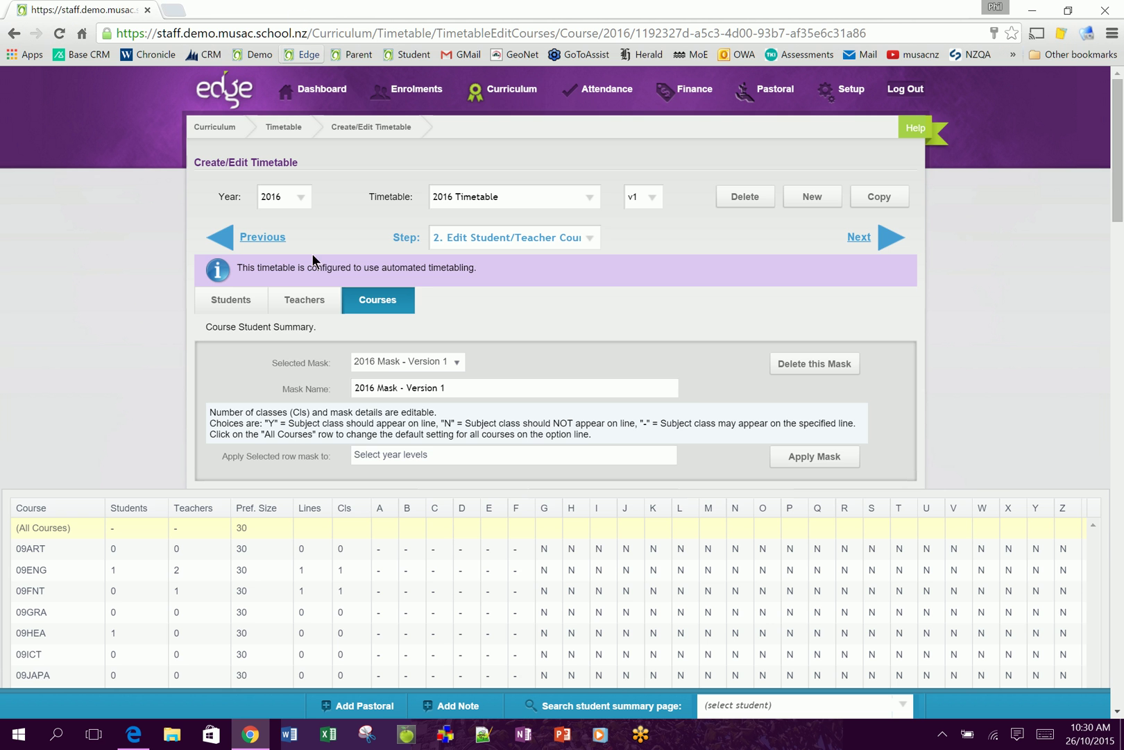
# Set the number of lines for course 10ENG to 3 in the mask
pyautogui.scroll(-5, 238, 409)
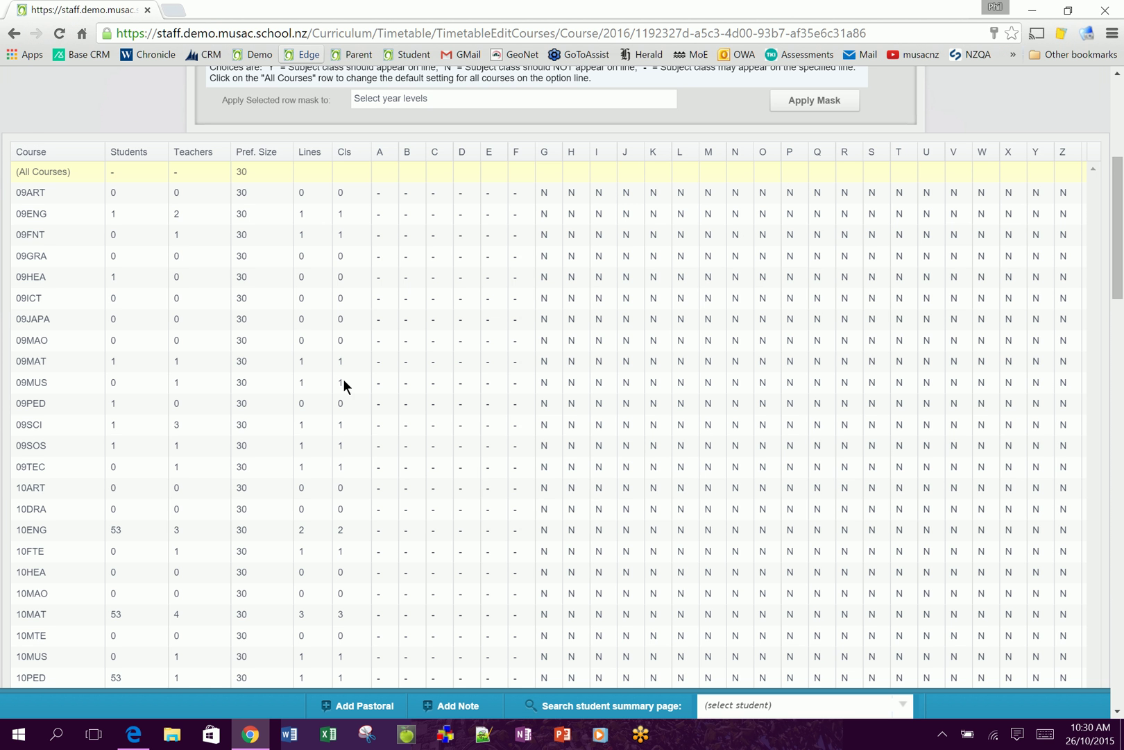
pyautogui.scroll(-2, 140, 524)
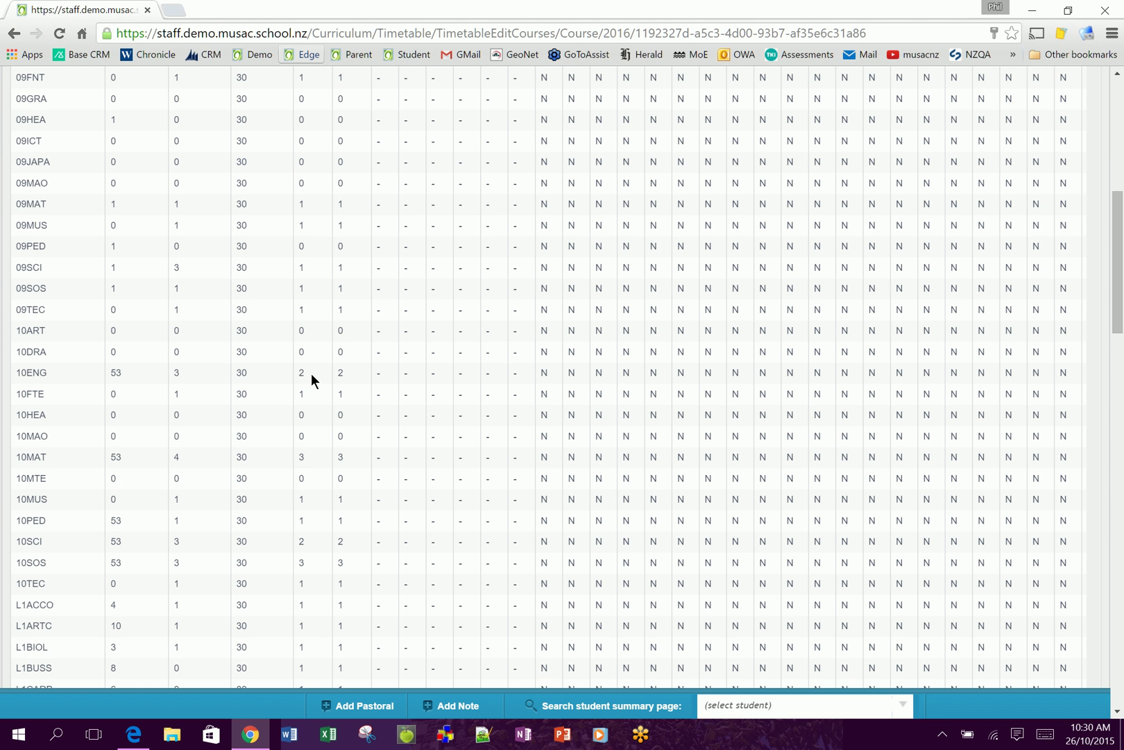
pyautogui.scroll(1, 311, 374)
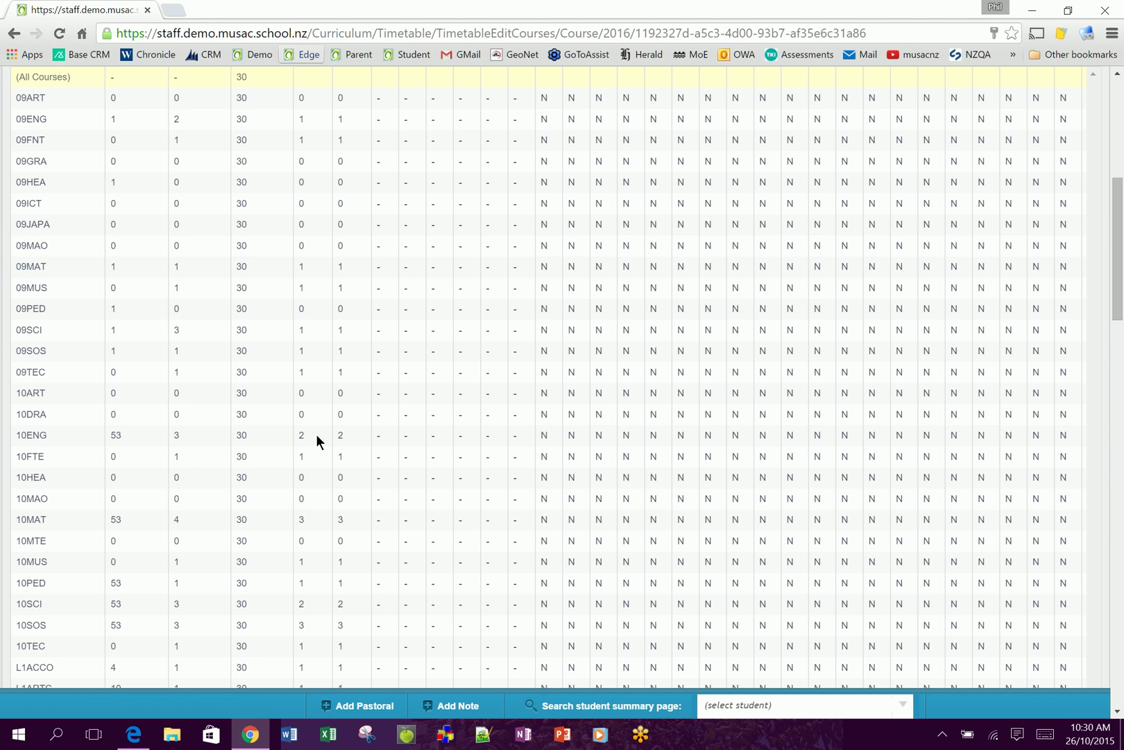
pyautogui.scroll(1, 306, 447)
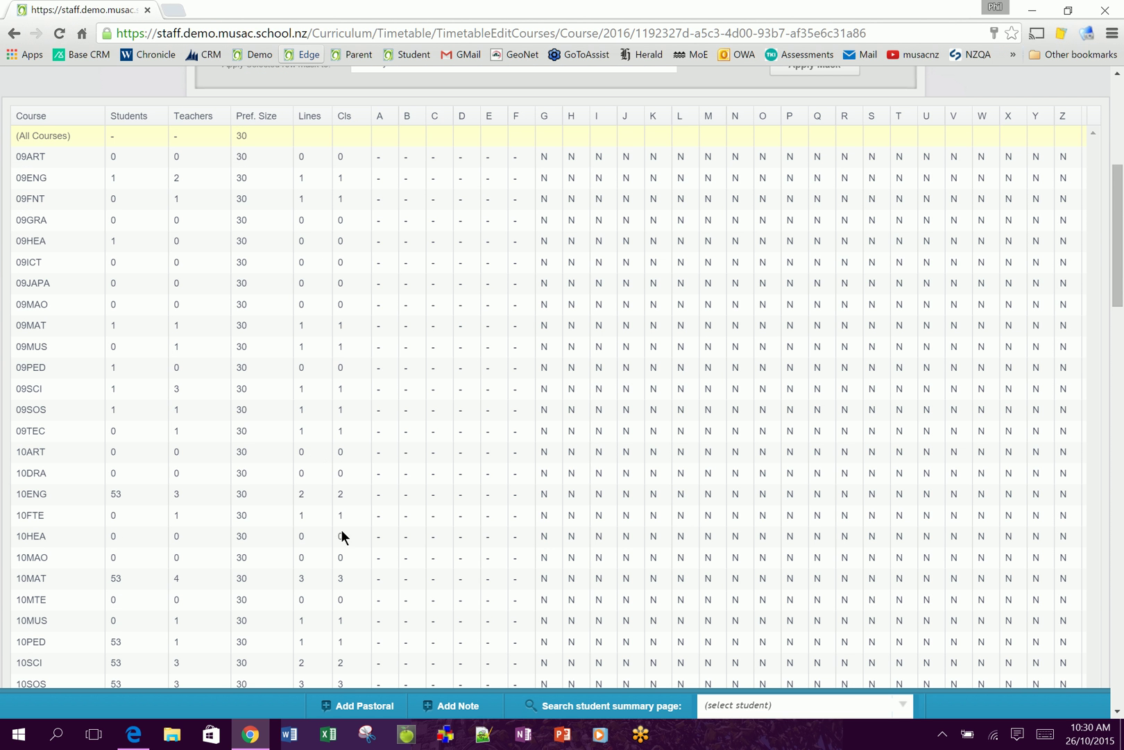
pyautogui.click(318, 492)
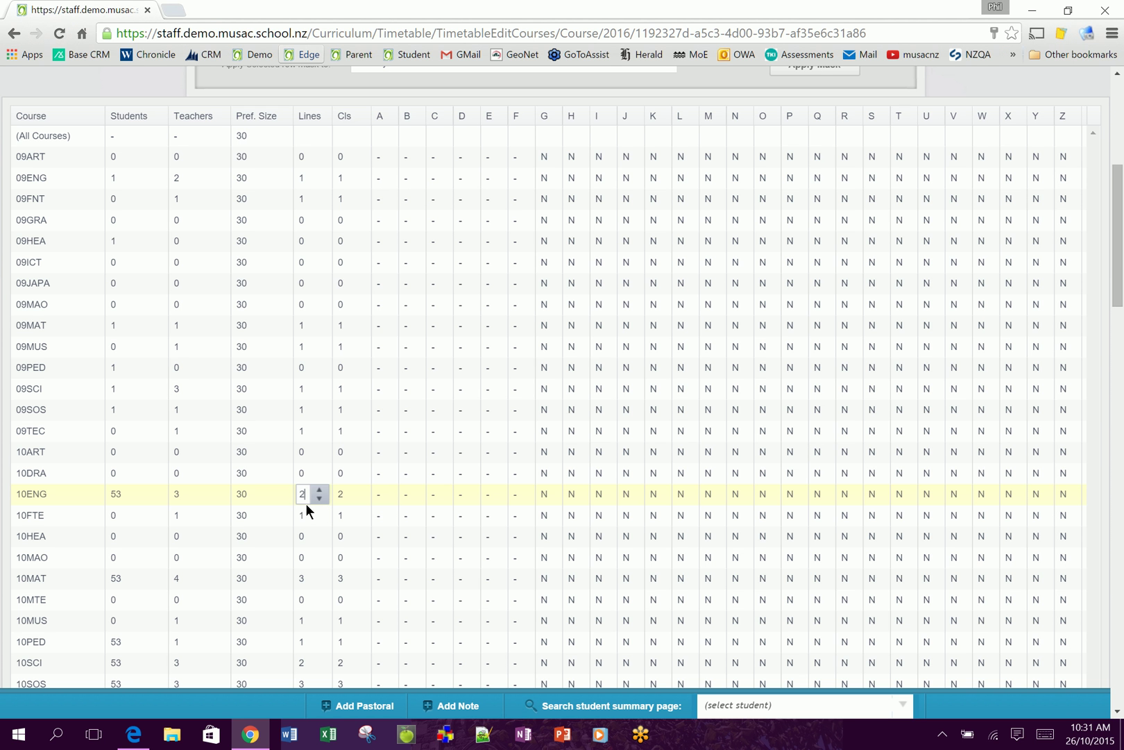
pyautogui.click(320, 491)
# Try a different number of classes for 10ENG and set it back to 2
pyautogui.click(348, 493)
pyautogui.click(359, 491)
pyautogui.click(359, 498)
# Examine the student, line and class numbers of the Year 10, Level 1 and Level 2 courses
pyautogui.scroll(-3, 349, 508)
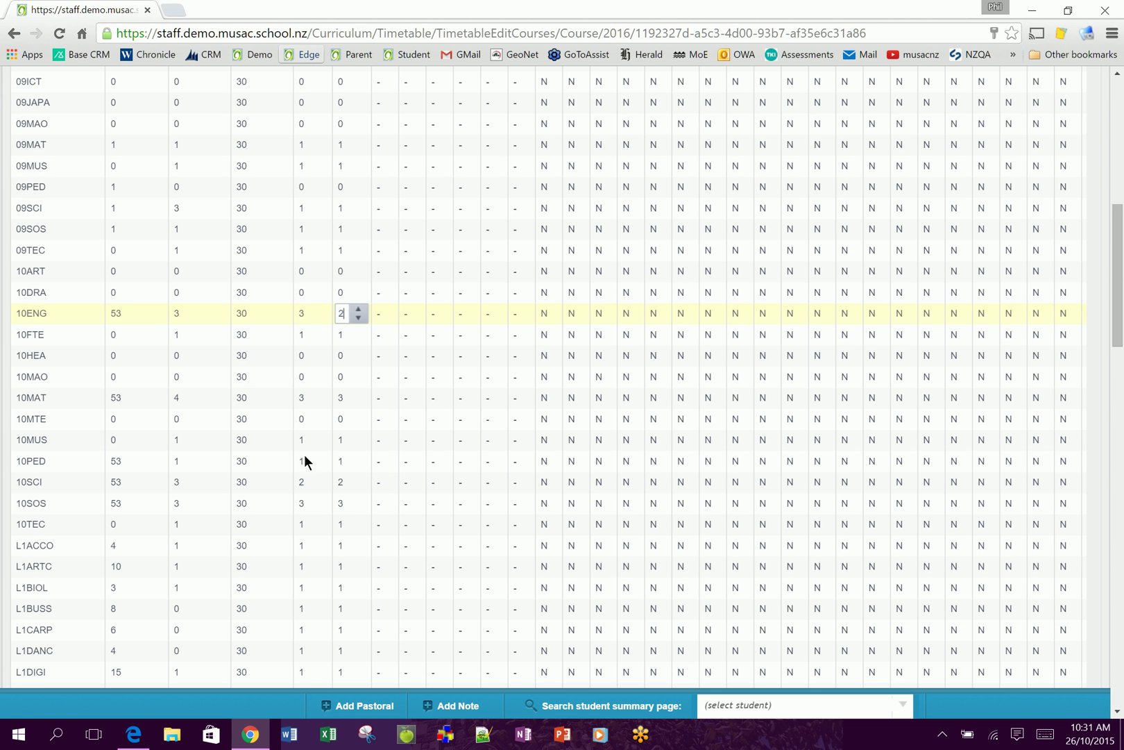
pyautogui.scroll(-2, 323, 417)
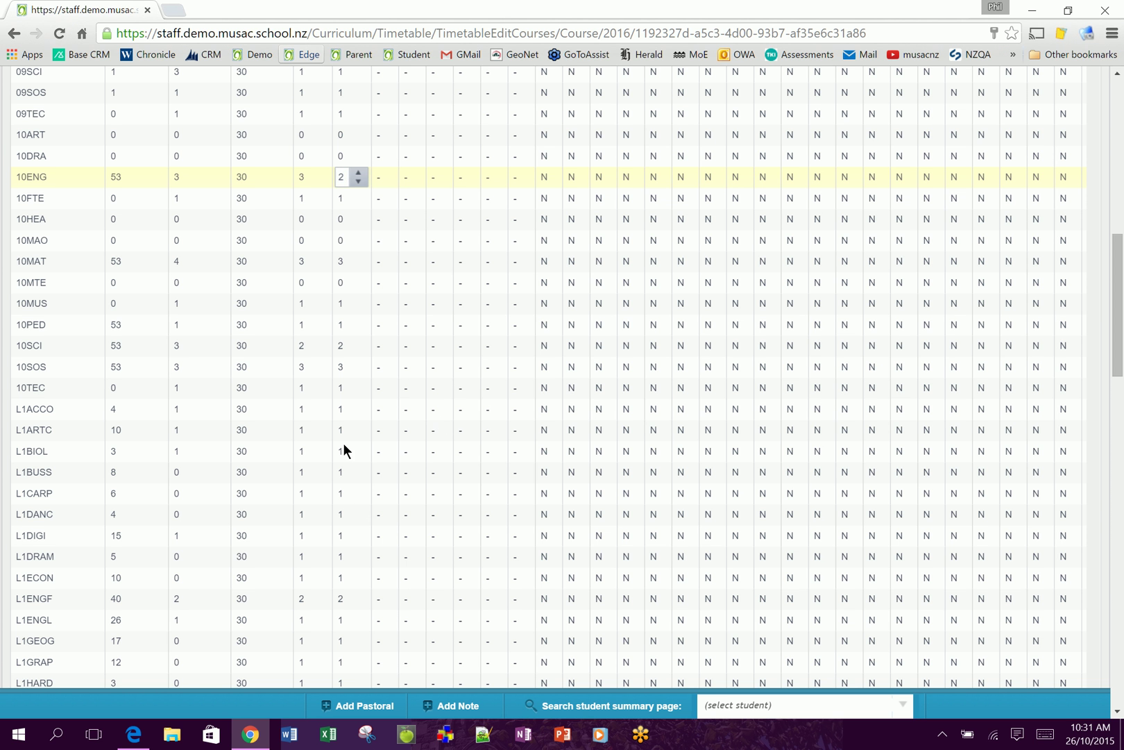
pyautogui.scroll(-1, 331, 469)
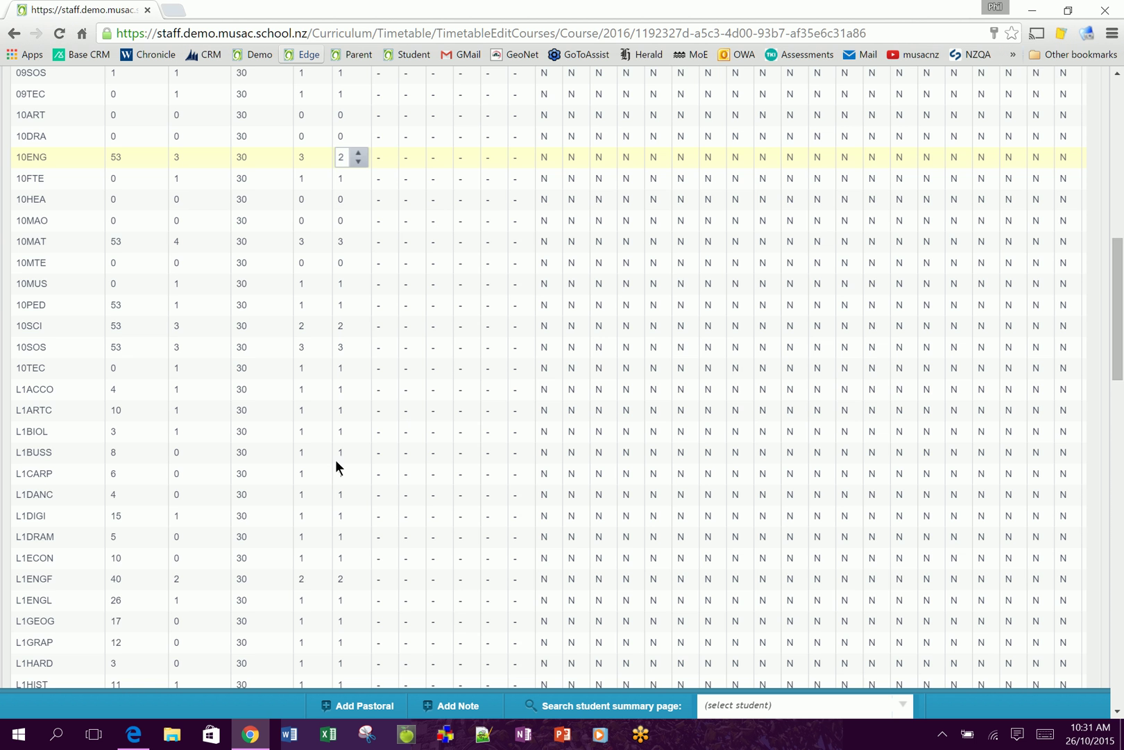
pyautogui.scroll(-6, 336, 463)
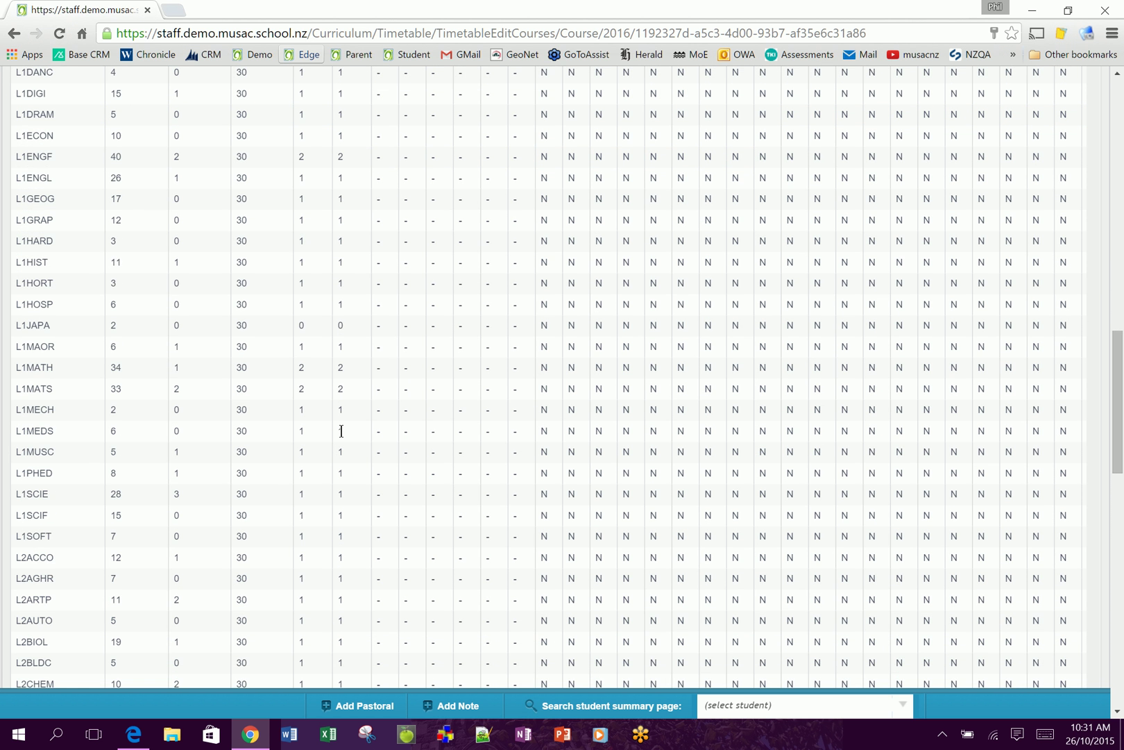
pyautogui.scroll(-3, 341, 431)
pyautogui.scroll(2, 340, 436)
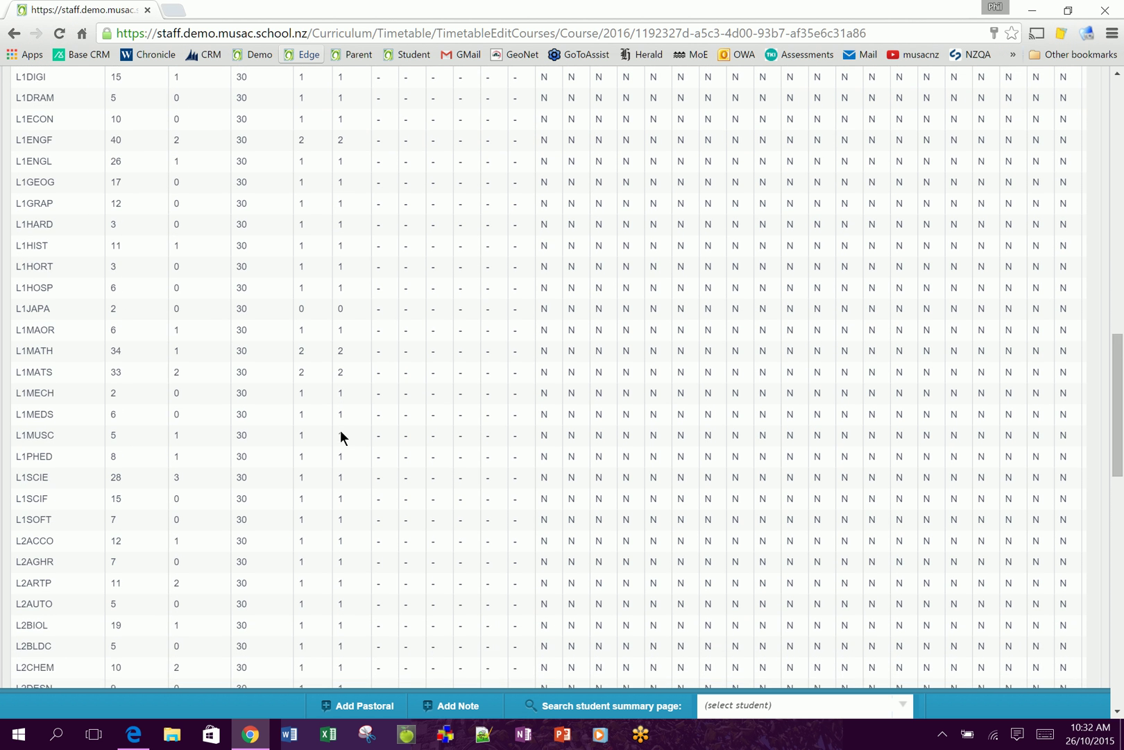
pyautogui.scroll(20, 413, 277)
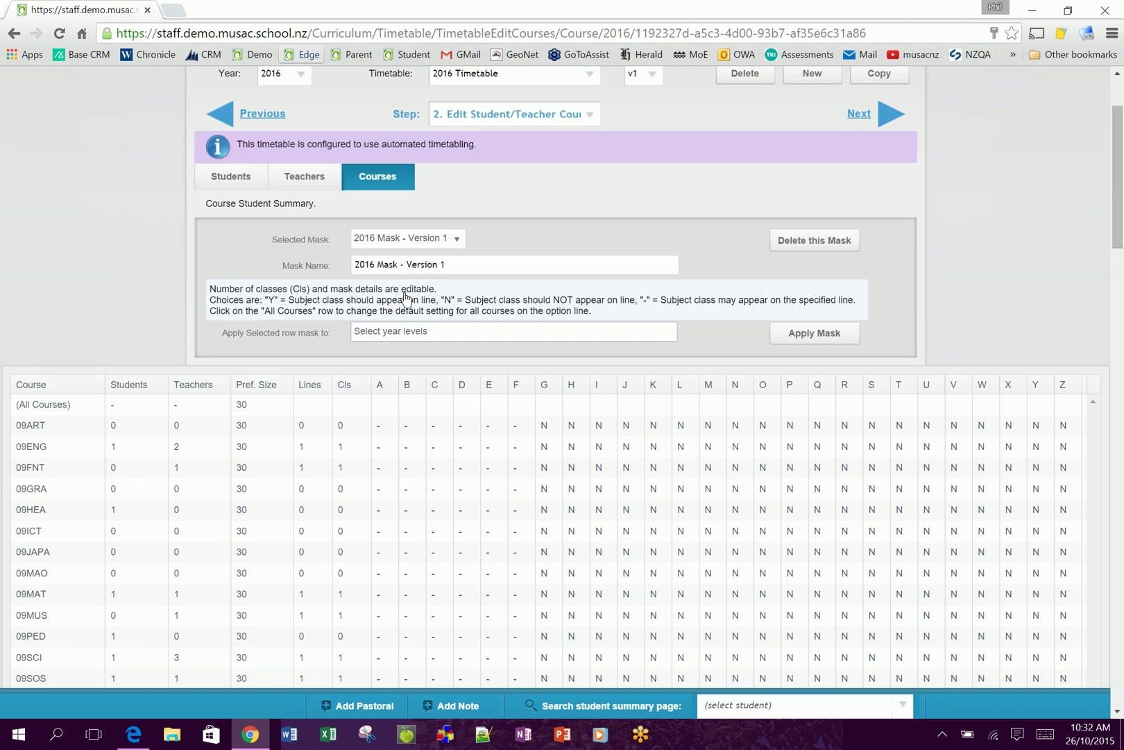
pyautogui.scroll(2, 409, 297)
# Set lines A, B, C and D of course 09GRA to N so its classes stay off those lines
pyautogui.scroll(-4, 416, 458)
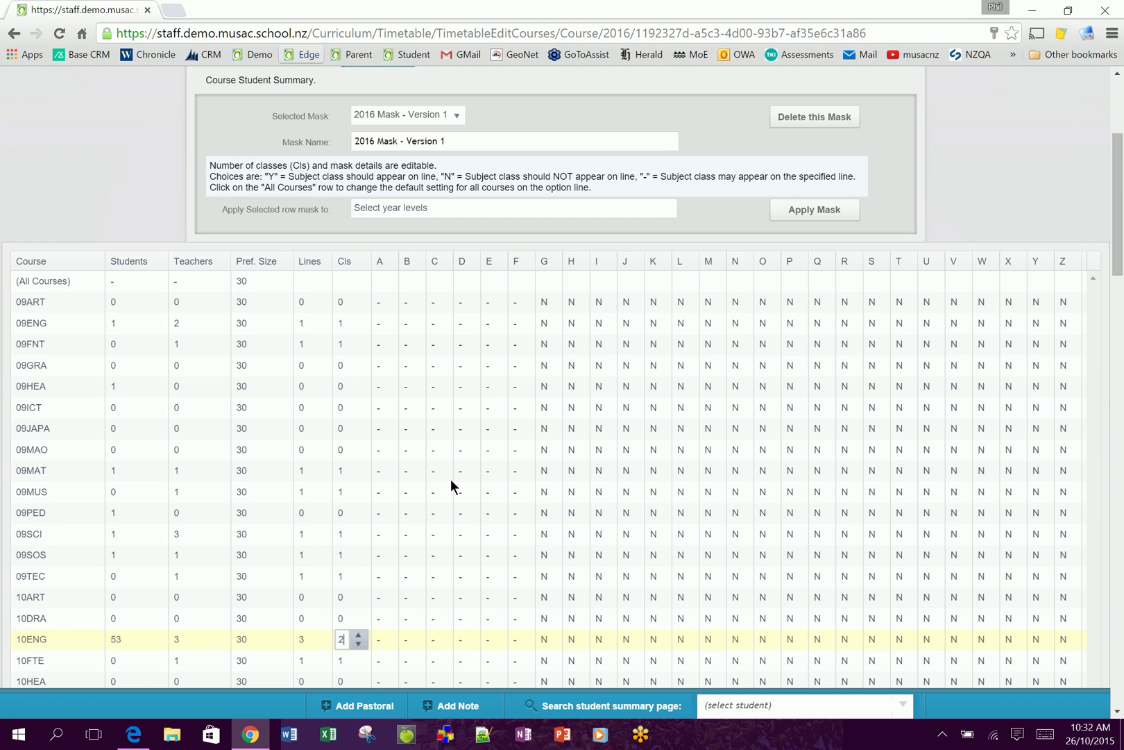
pyautogui.click(387, 369)
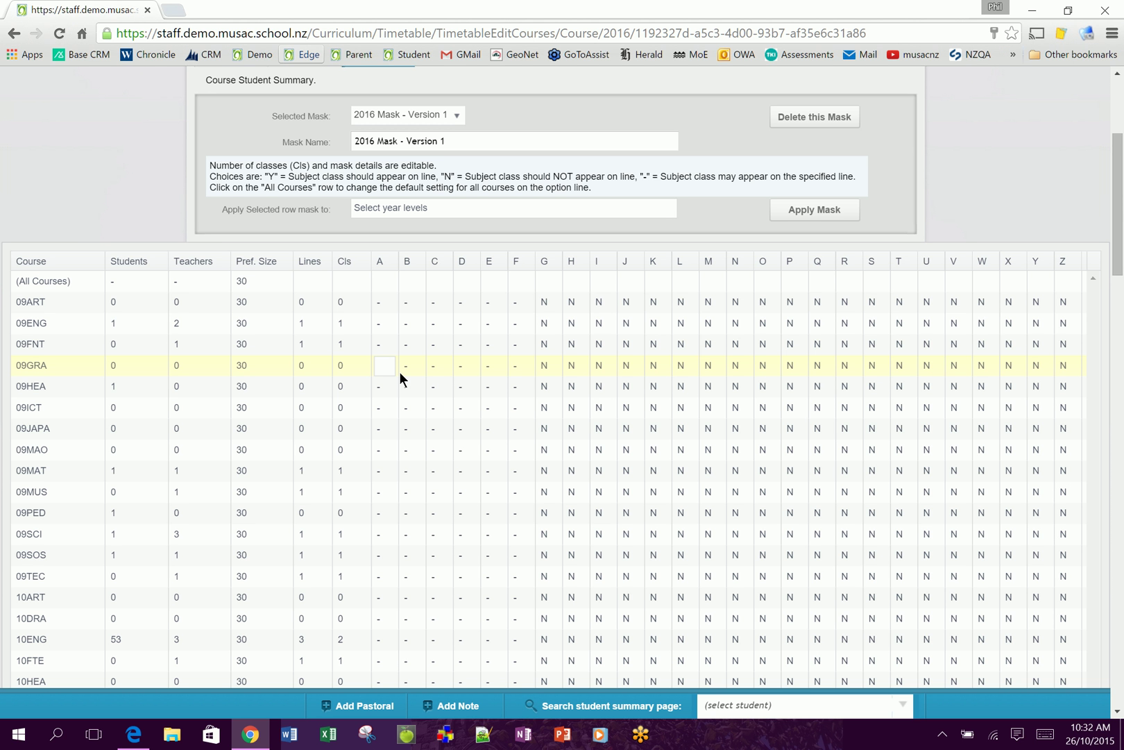
pyautogui.scroll(-3, 399, 371)
pyautogui.press('Tab')
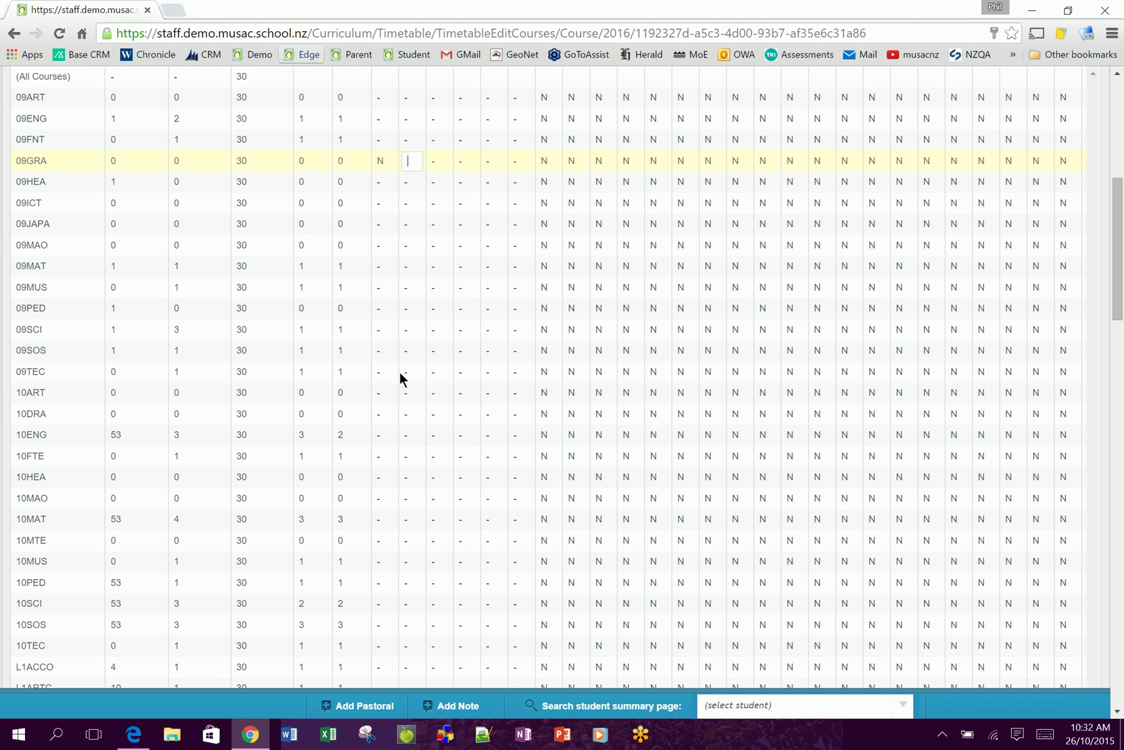
pyautogui.write('N')
pyautogui.press('Tab')
pyautogui.write('N')
pyautogui.press('Tab')
pyautogui.write('N')
# Apply the 09GRA row mask to all courses of Instructional Year Level Y 9
pyautogui.scroll(1, 458, 390)
pyautogui.scroll(1, 458, 387)
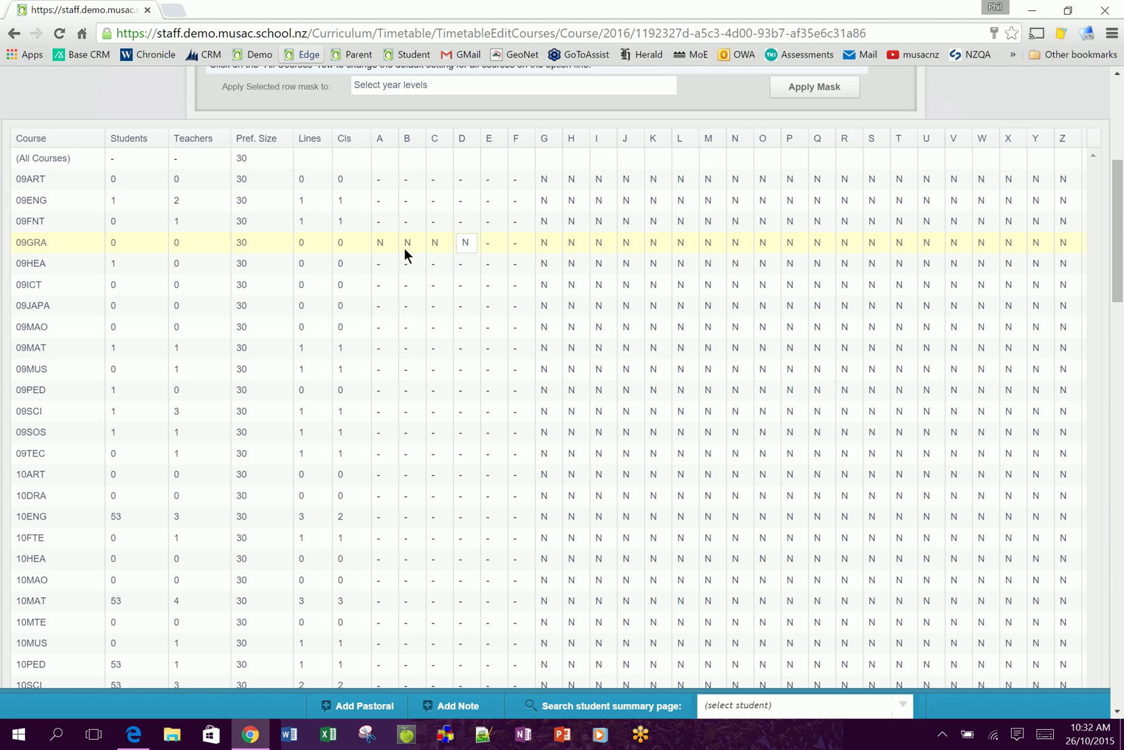
pyautogui.scroll(1, 445, 283)
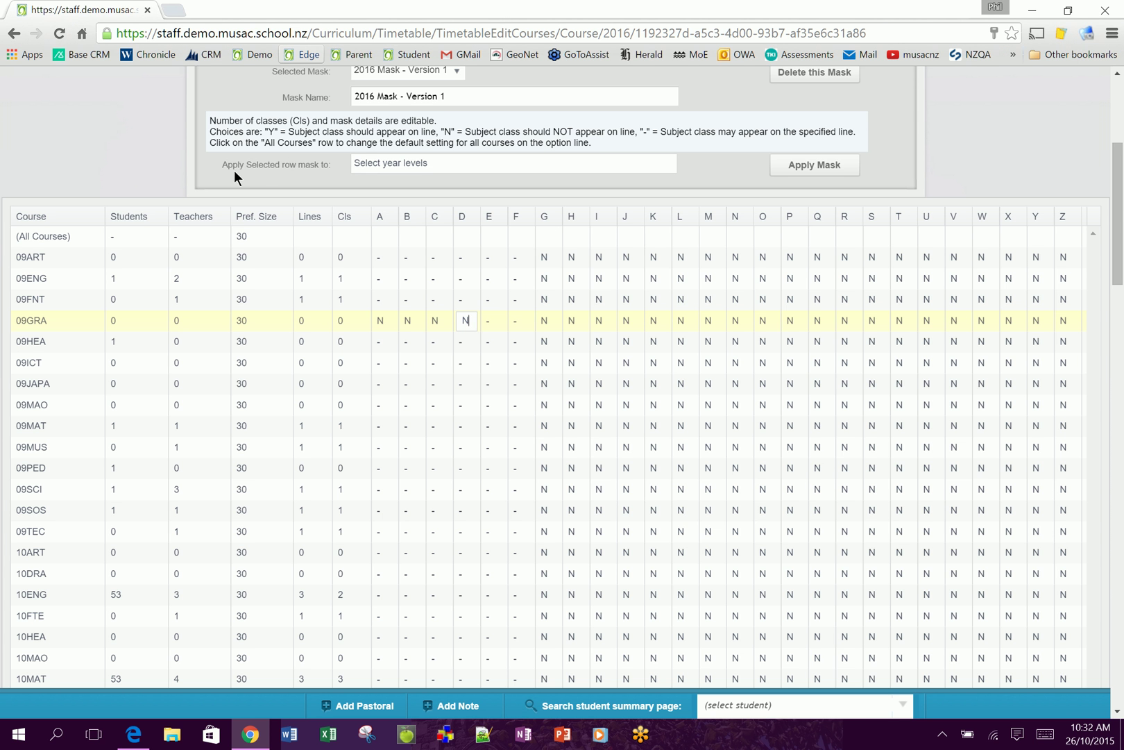
pyautogui.click(645, 167)
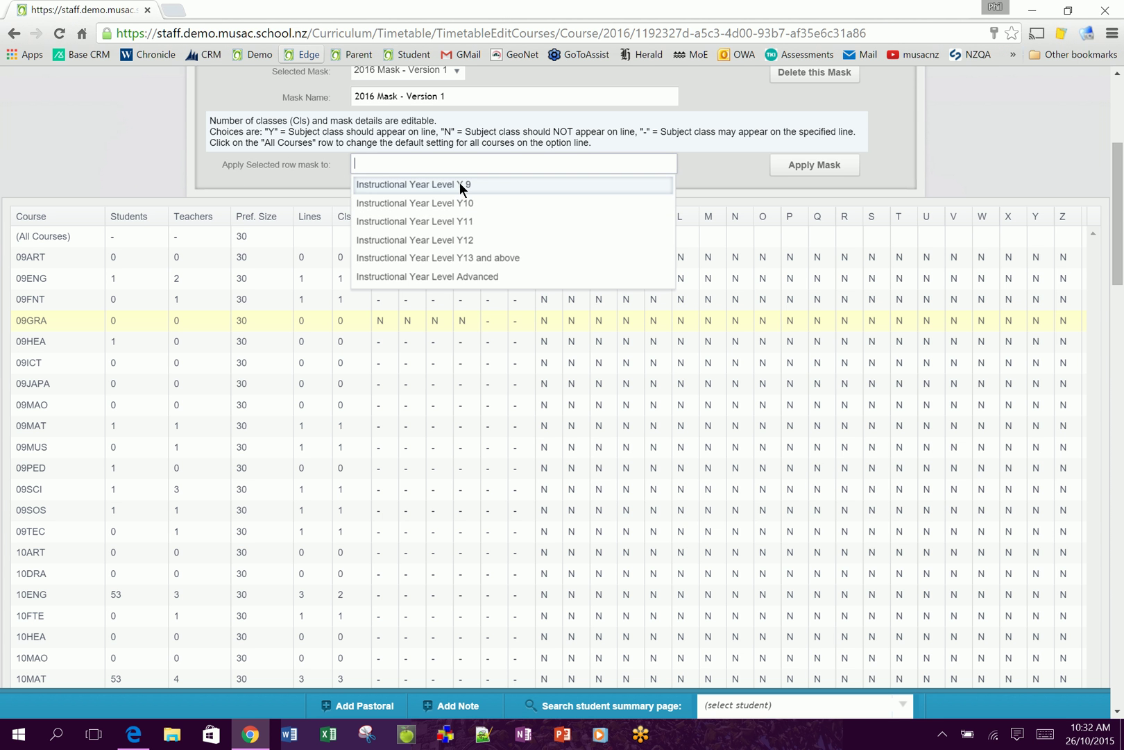
pyautogui.click(460, 183)
pyautogui.click(810, 168)
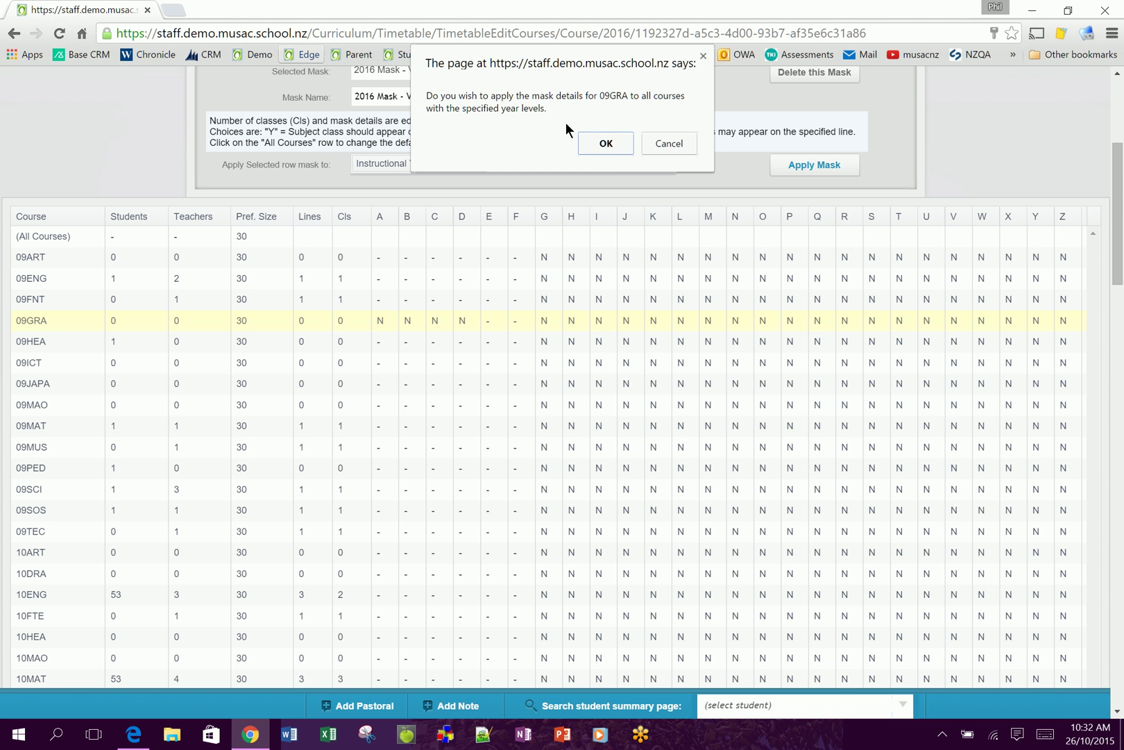
pyautogui.click(606, 143)
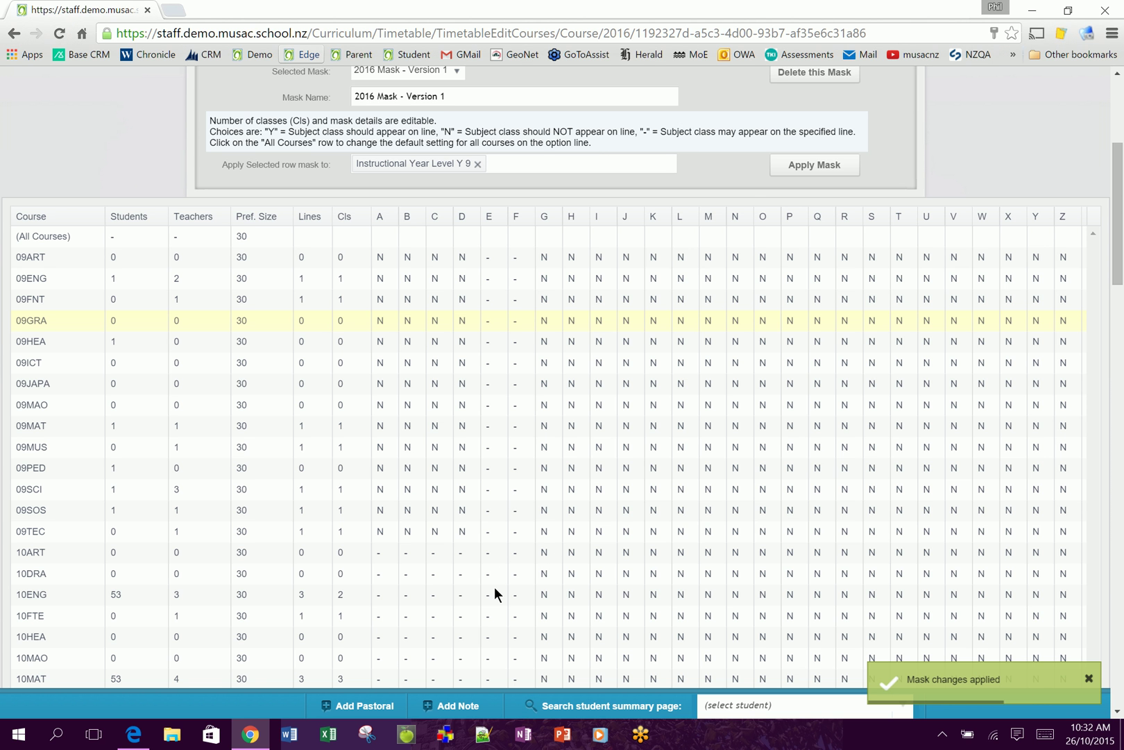
# Review the mask settings of the Year 9 and Year 10 courses and view which mask versions can be selected
pyautogui.scroll(-3, 447, 582)
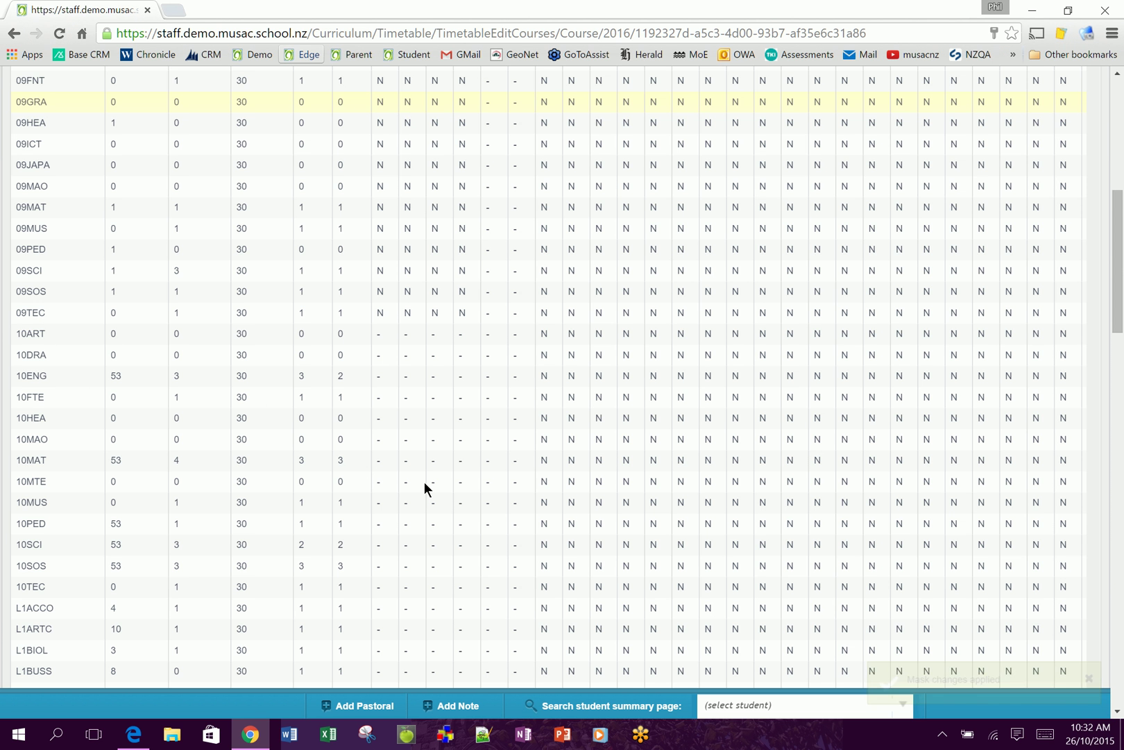
pyautogui.scroll(2, 424, 481)
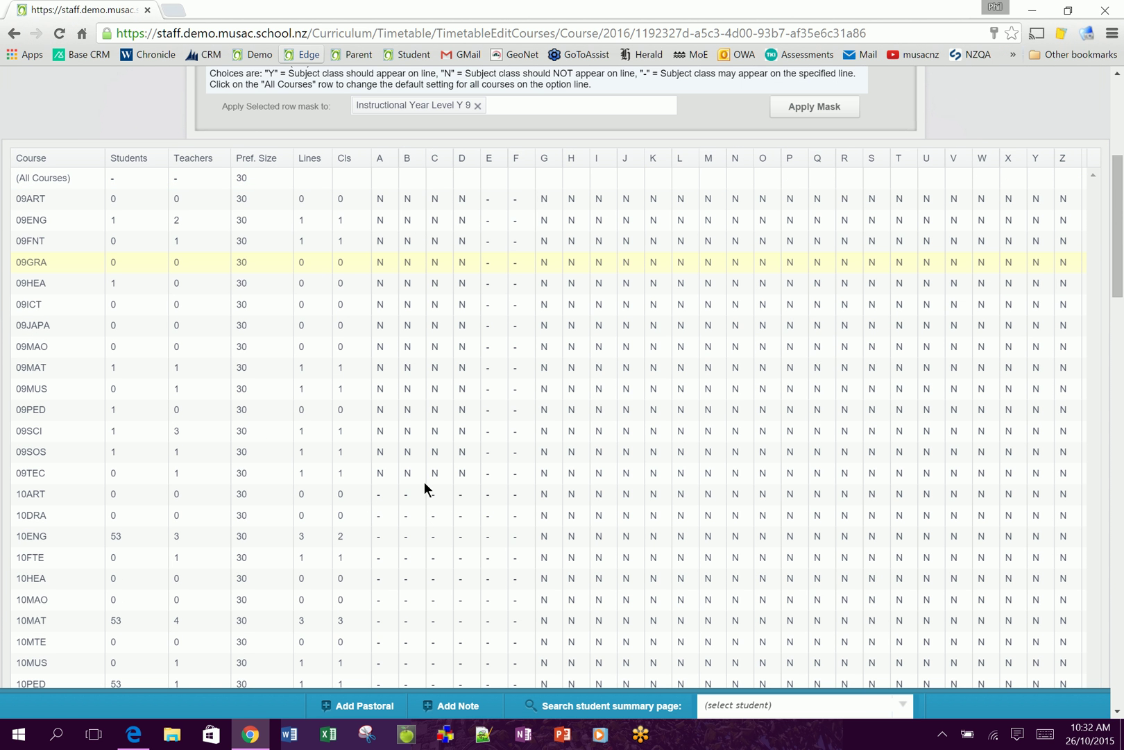
pyautogui.scroll(2, 424, 481)
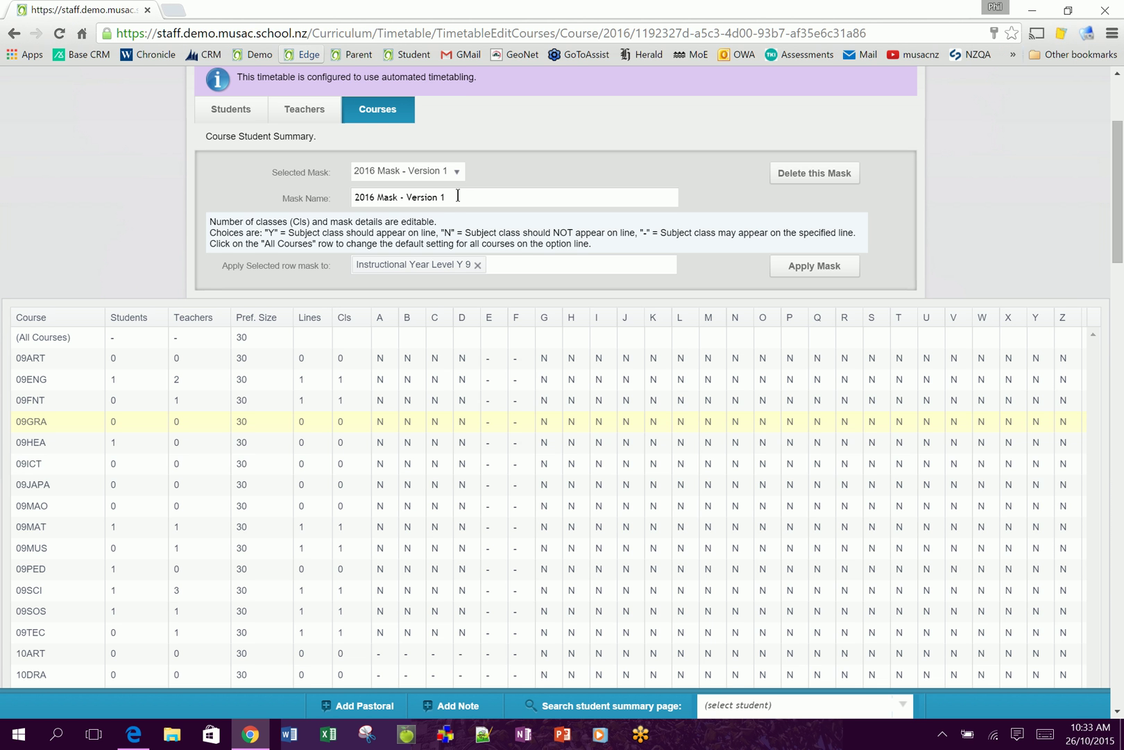
pyautogui.scroll(1, 457, 195)
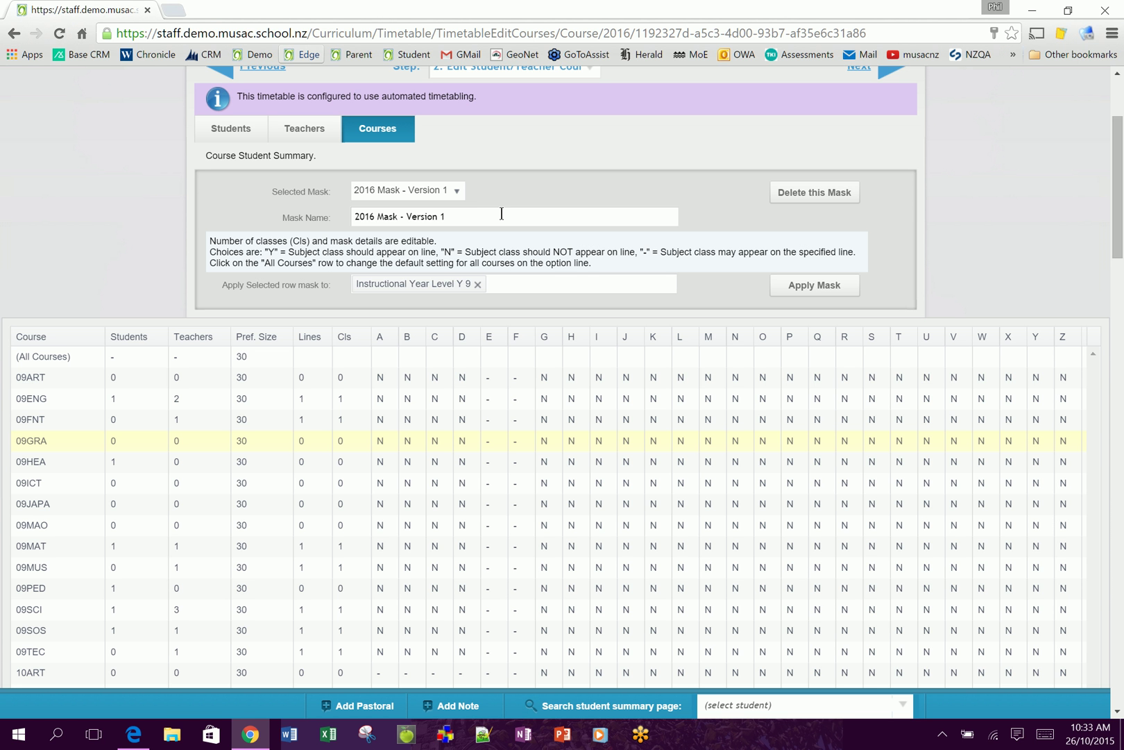
pyautogui.moveTo(490, 226); pyautogui.dragTo(303, 200)
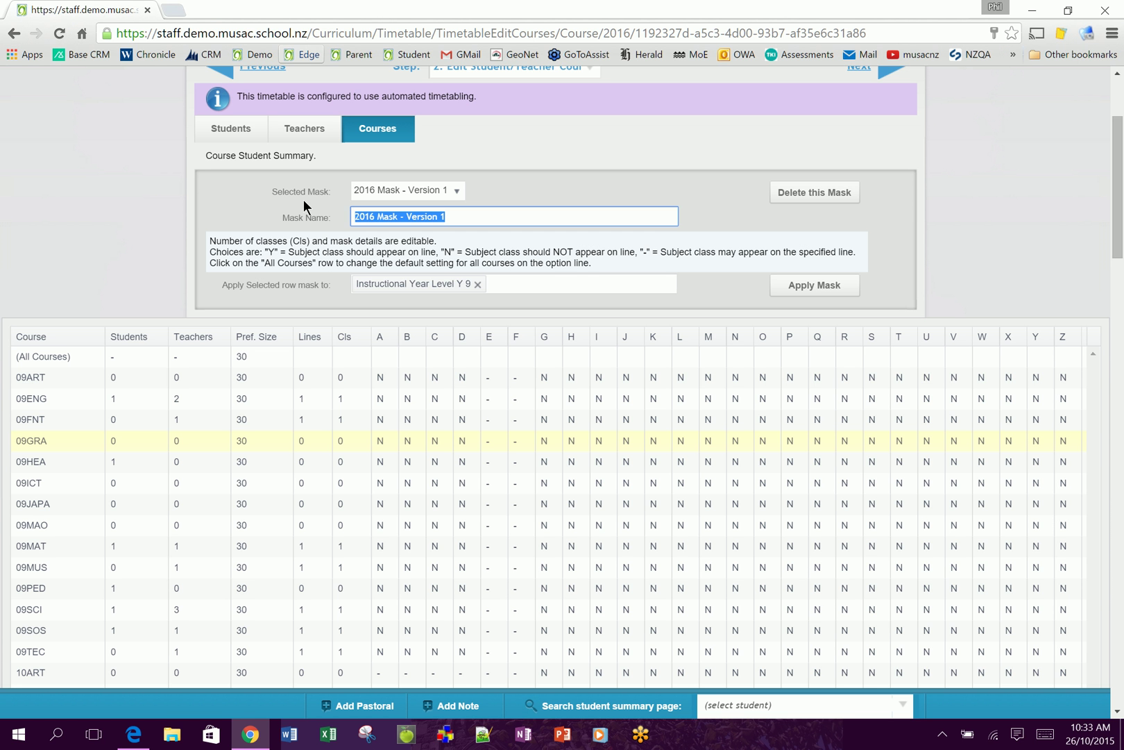
pyautogui.click(454, 197)
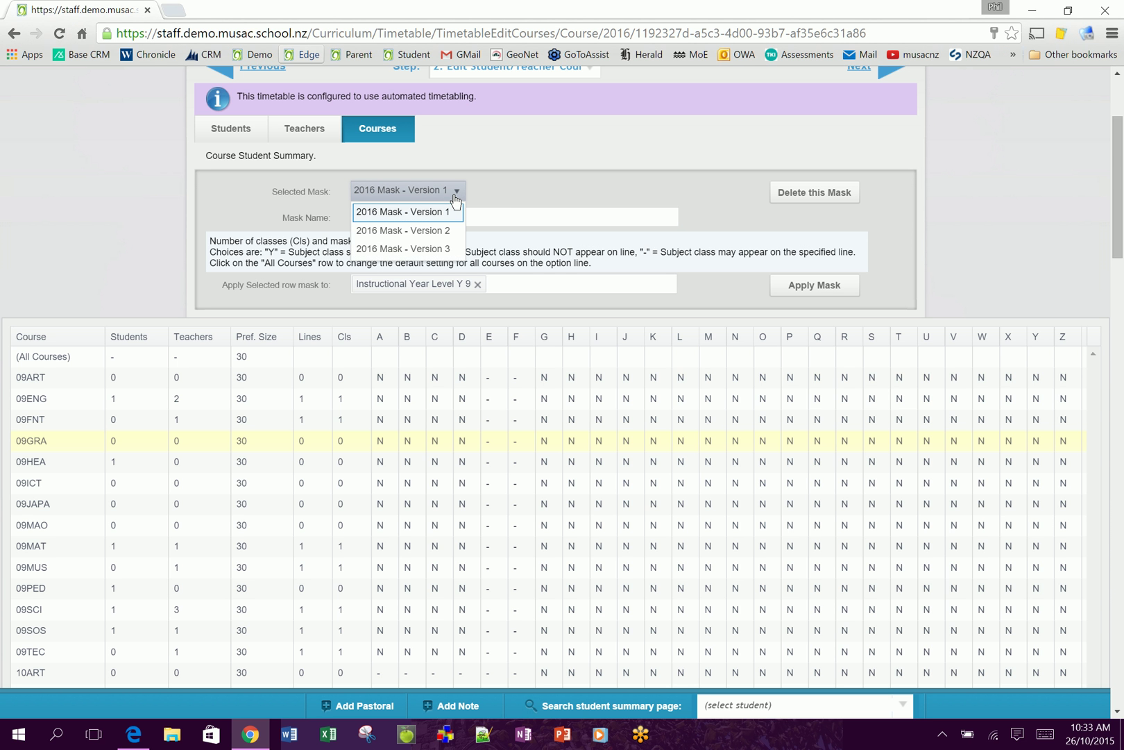
pyautogui.click(517, 186)
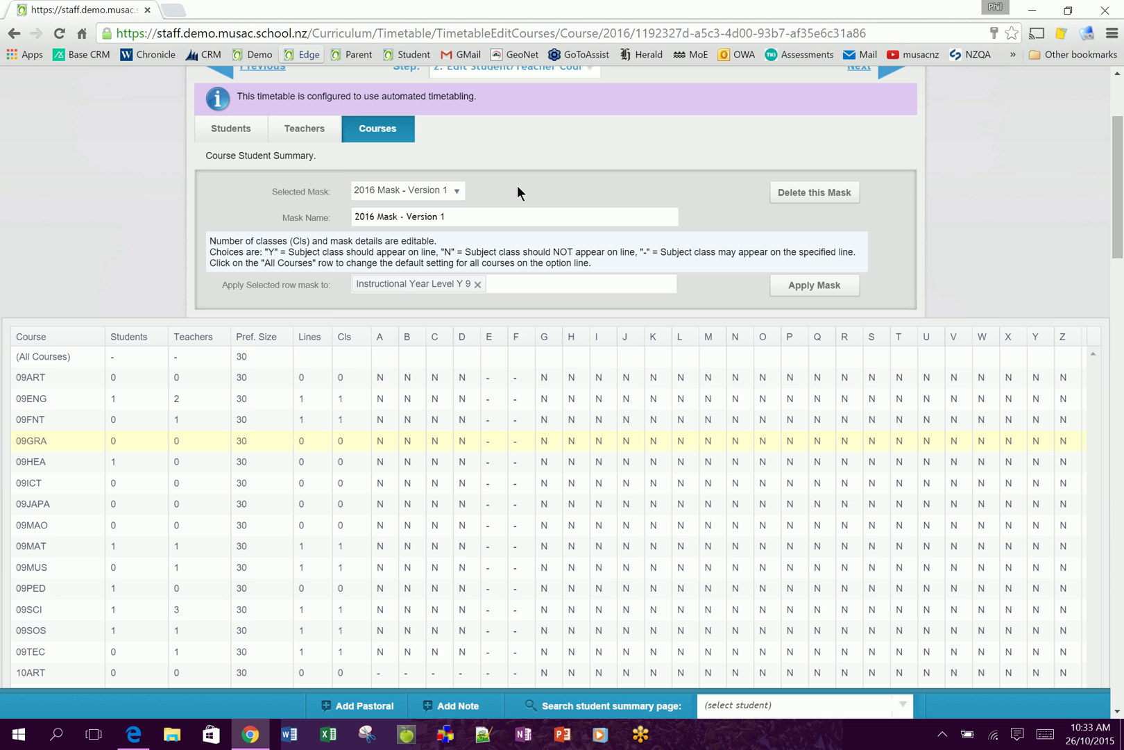
# Examine the line mask settings of all courses, from Year 9 through Level 3
pyautogui.scroll(-5, 460, 535)
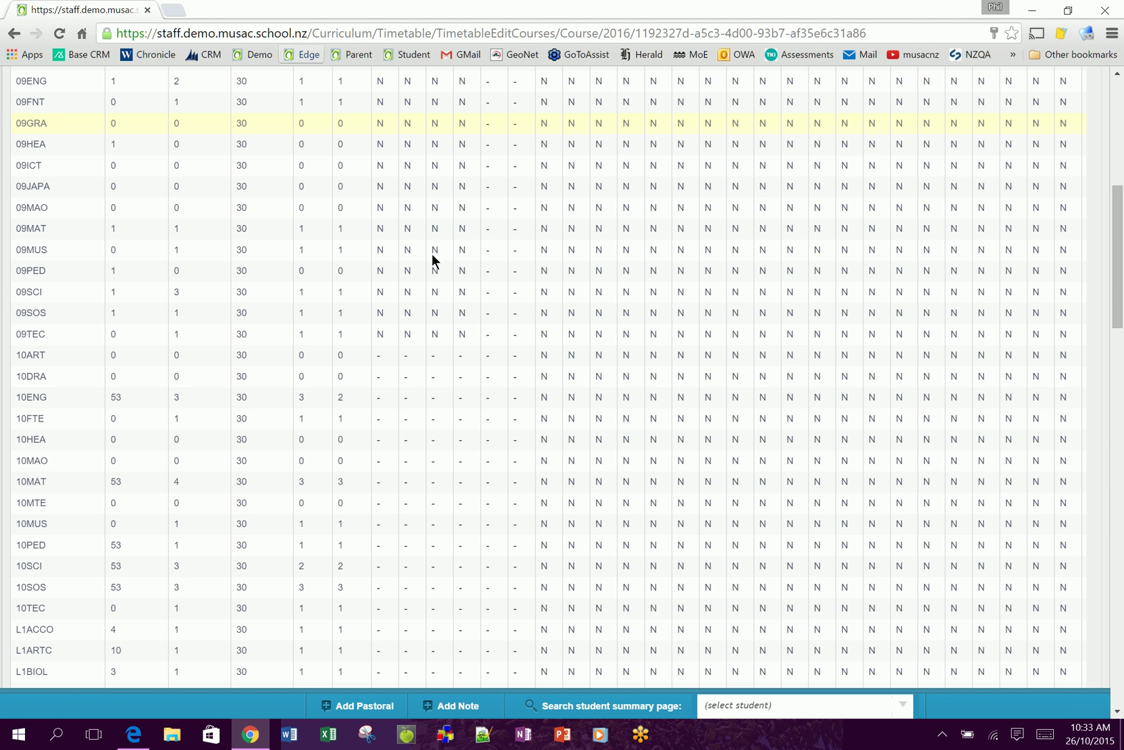
pyautogui.scroll(1, 409, 334)
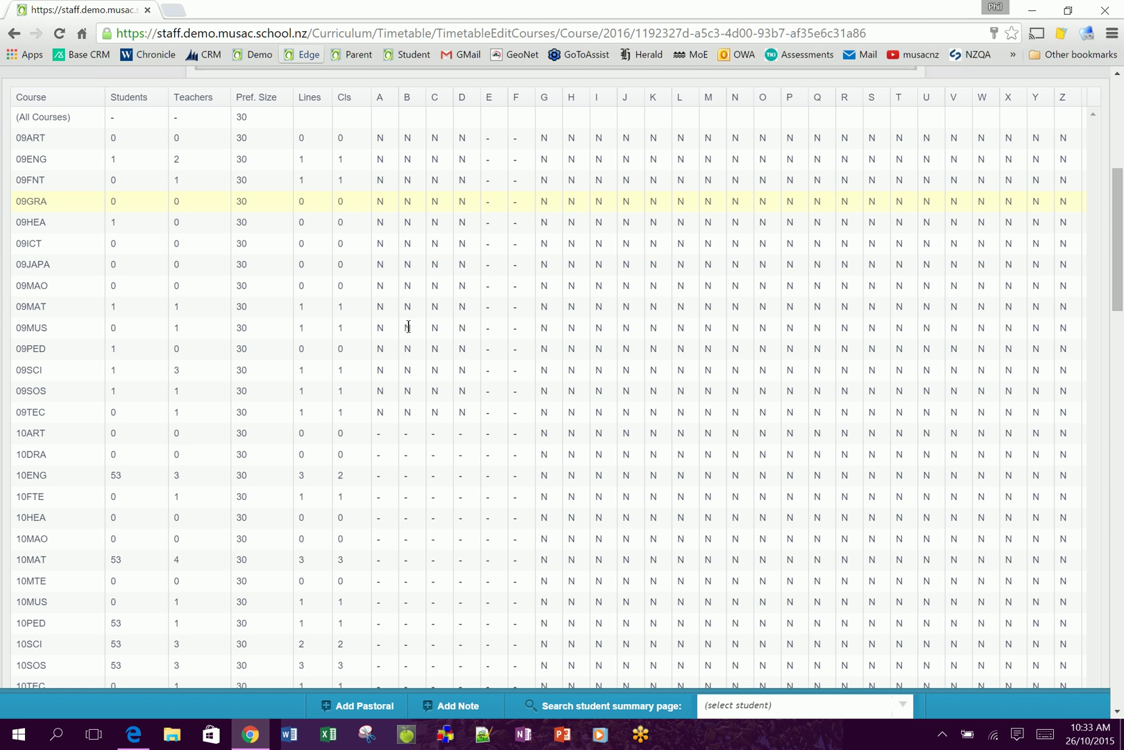
pyautogui.scroll(-2, 409, 326)
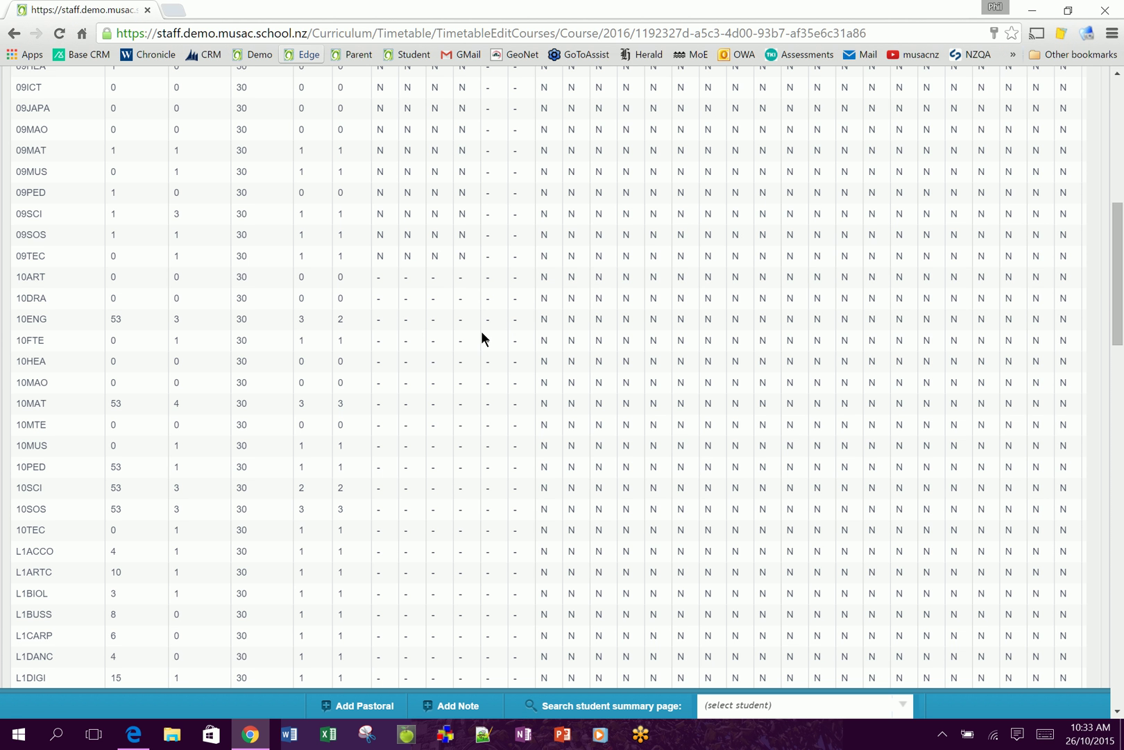
pyautogui.scroll(-8, 482, 332)
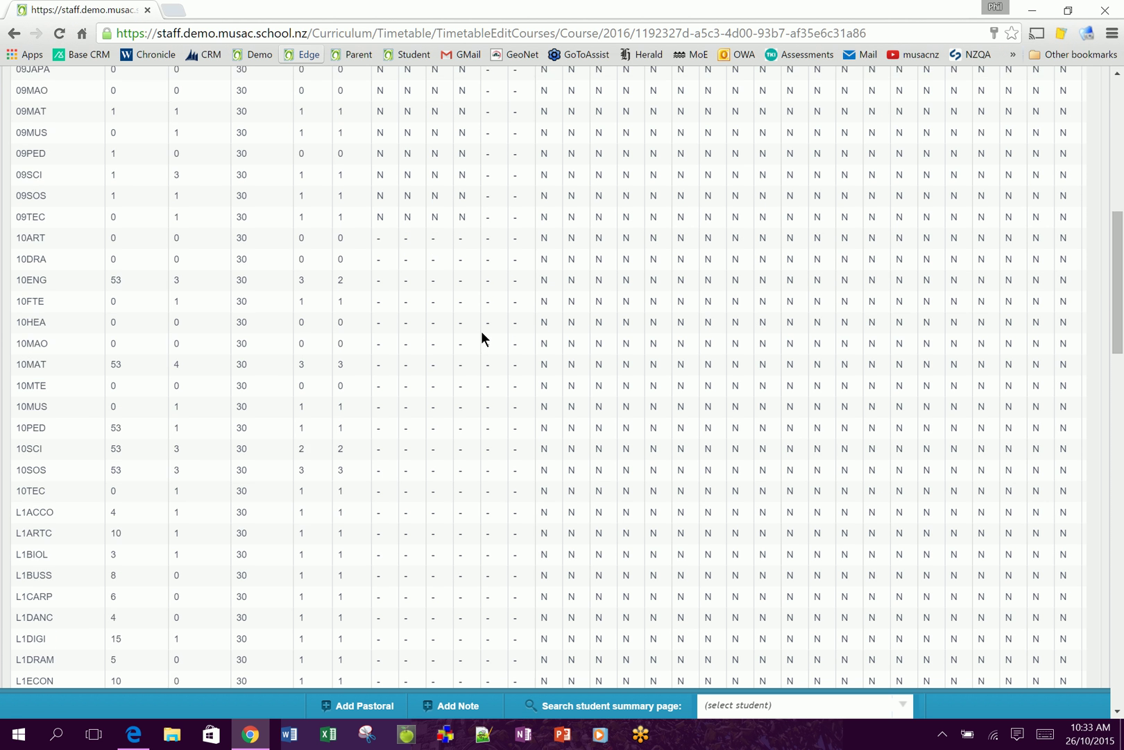
pyautogui.scroll(-15, 482, 333)
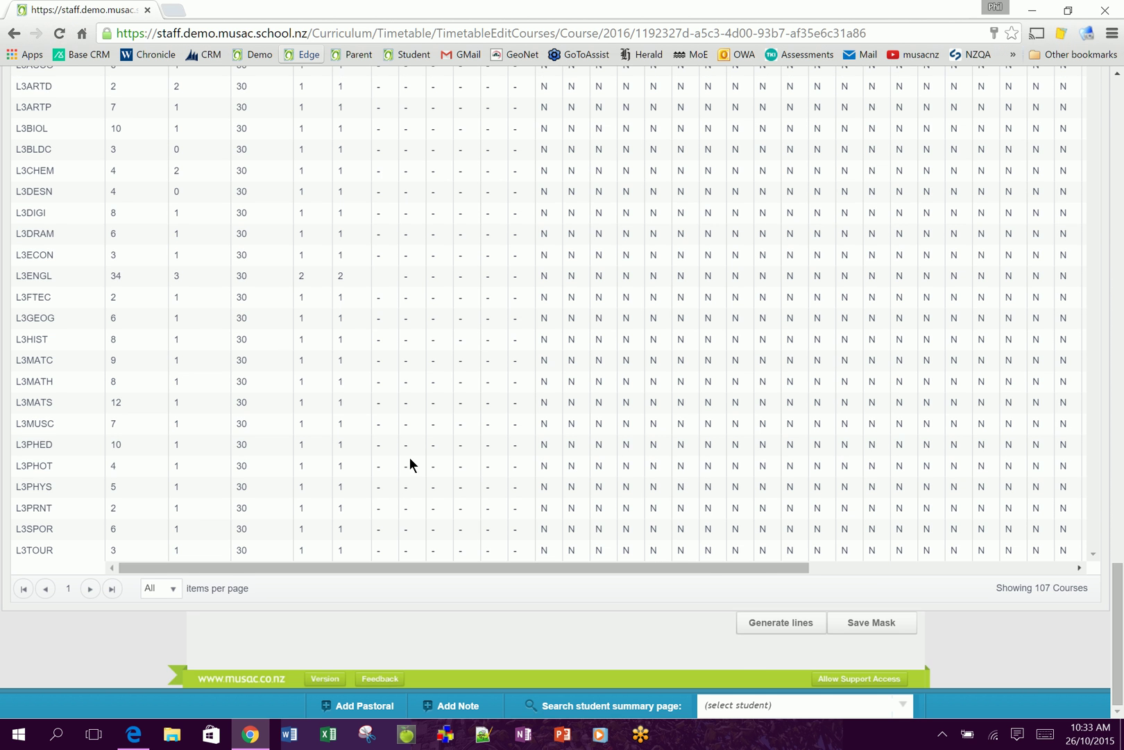
pyautogui.scroll(20, 410, 480)
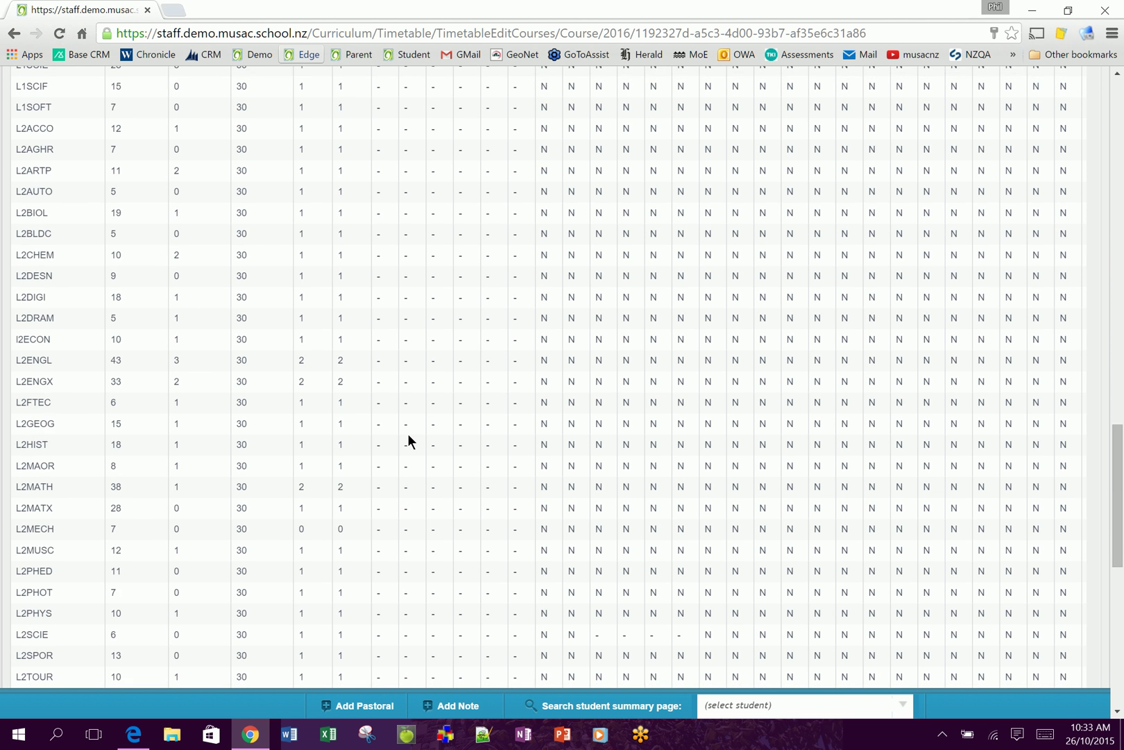
pyautogui.scroll(3, 410, 432)
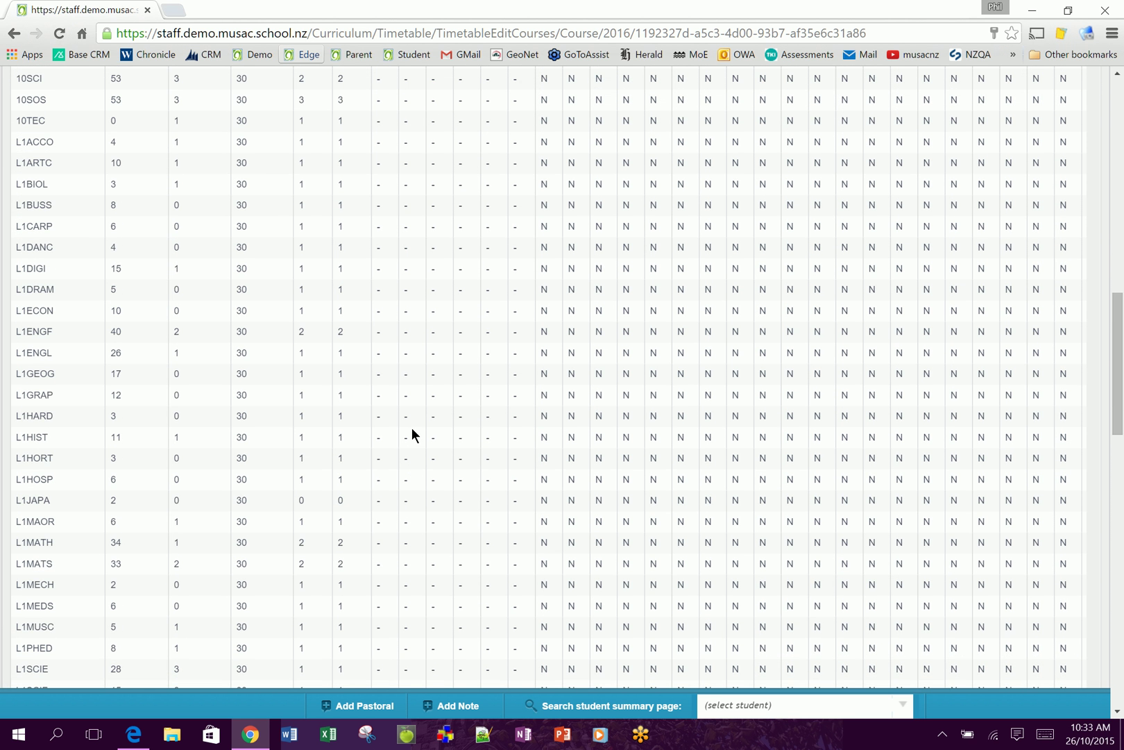
pyautogui.scroll(5, 411, 431)
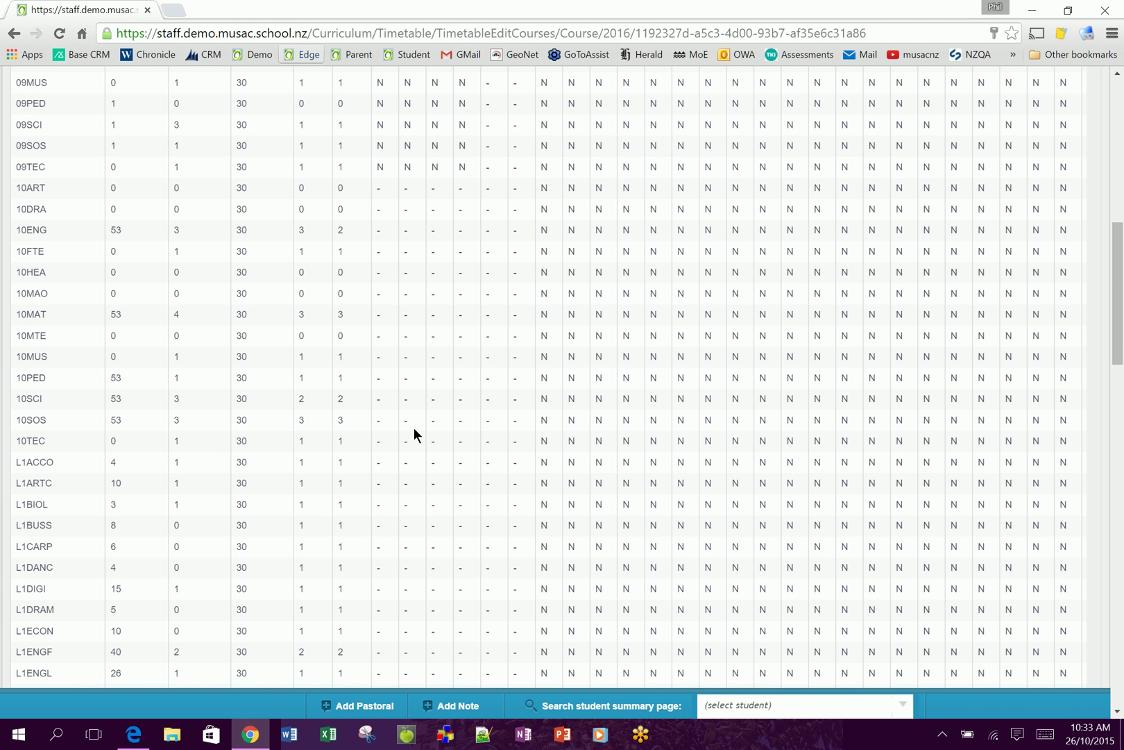
pyautogui.scroll(4, 414, 428)
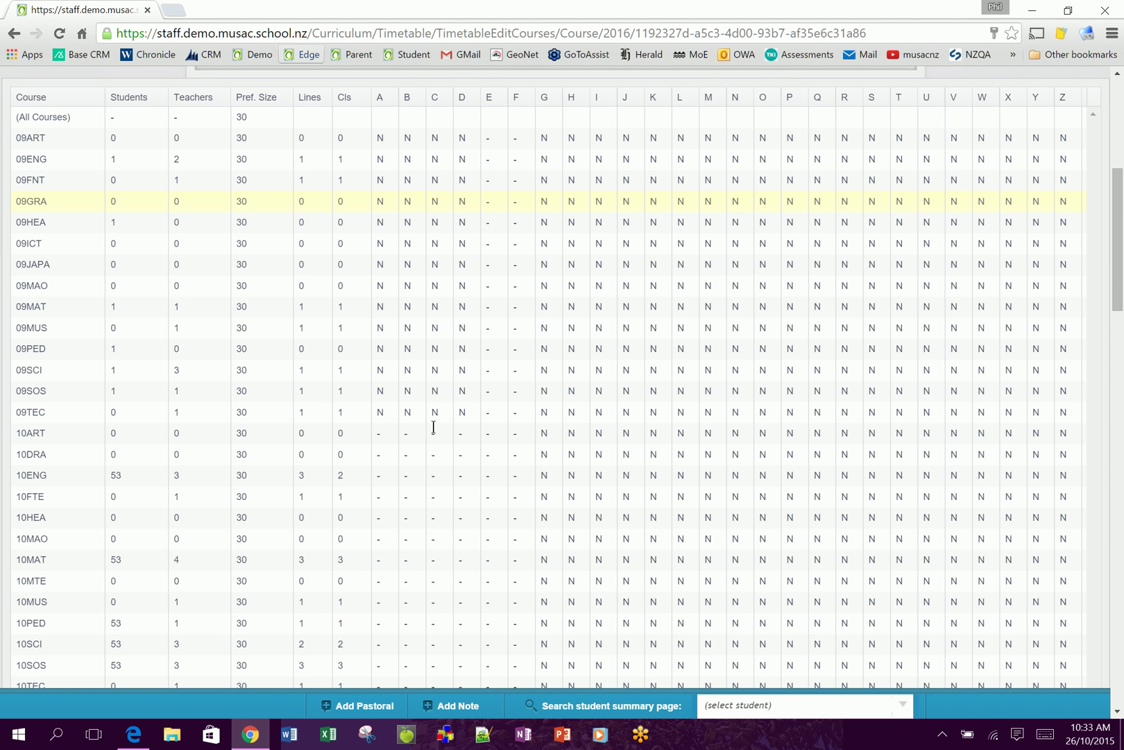
pyautogui.scroll(-18, 436, 437)
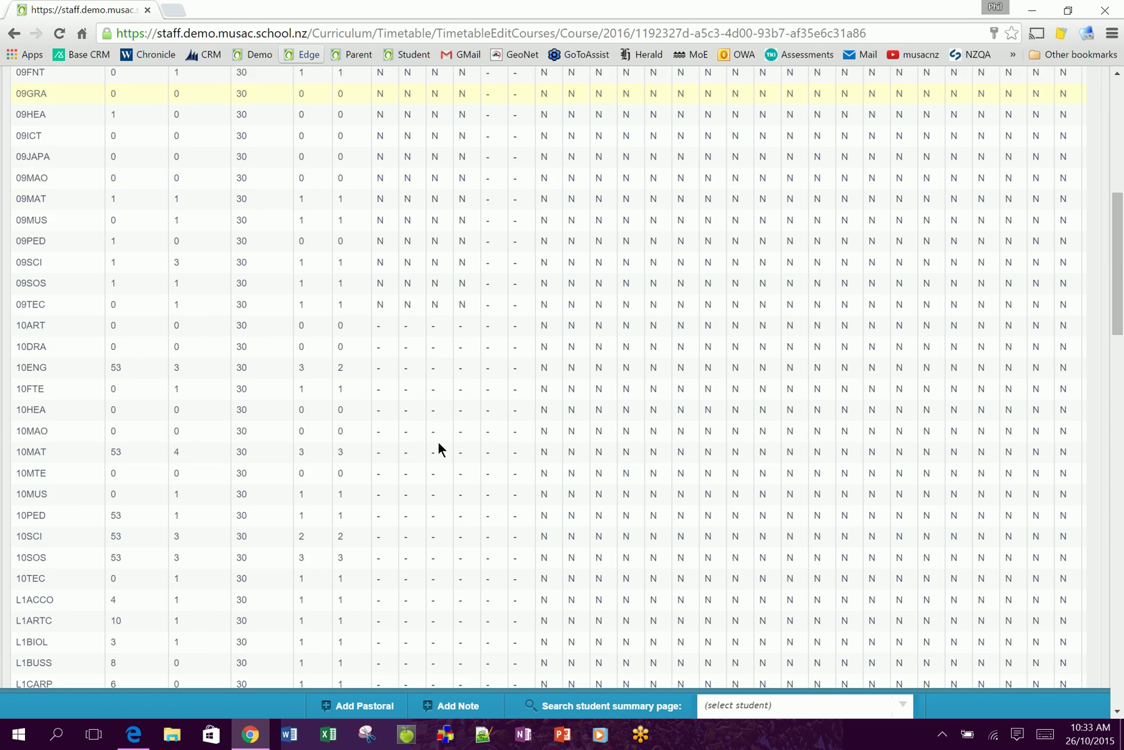
pyautogui.scroll(-8, 432, 438)
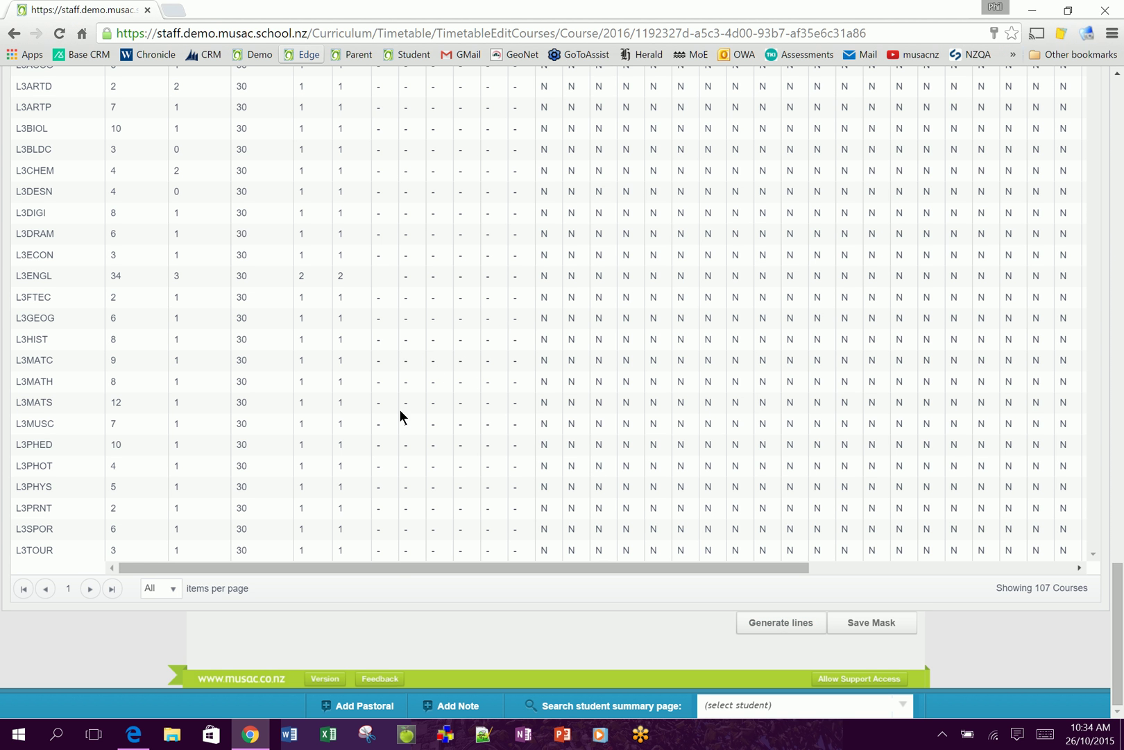
# Switch to the Edge browser and examine the option line content of the test allocation below its course mask
pyautogui.click(132, 739)
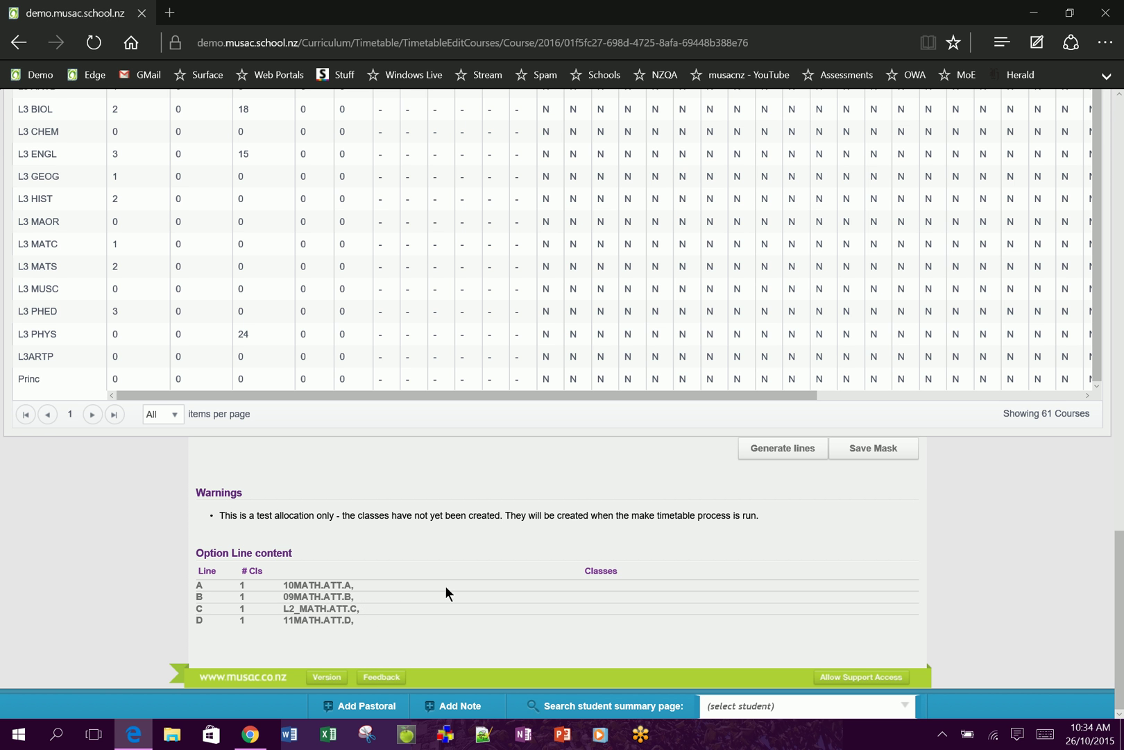
pyautogui.rightClick(461, 555)
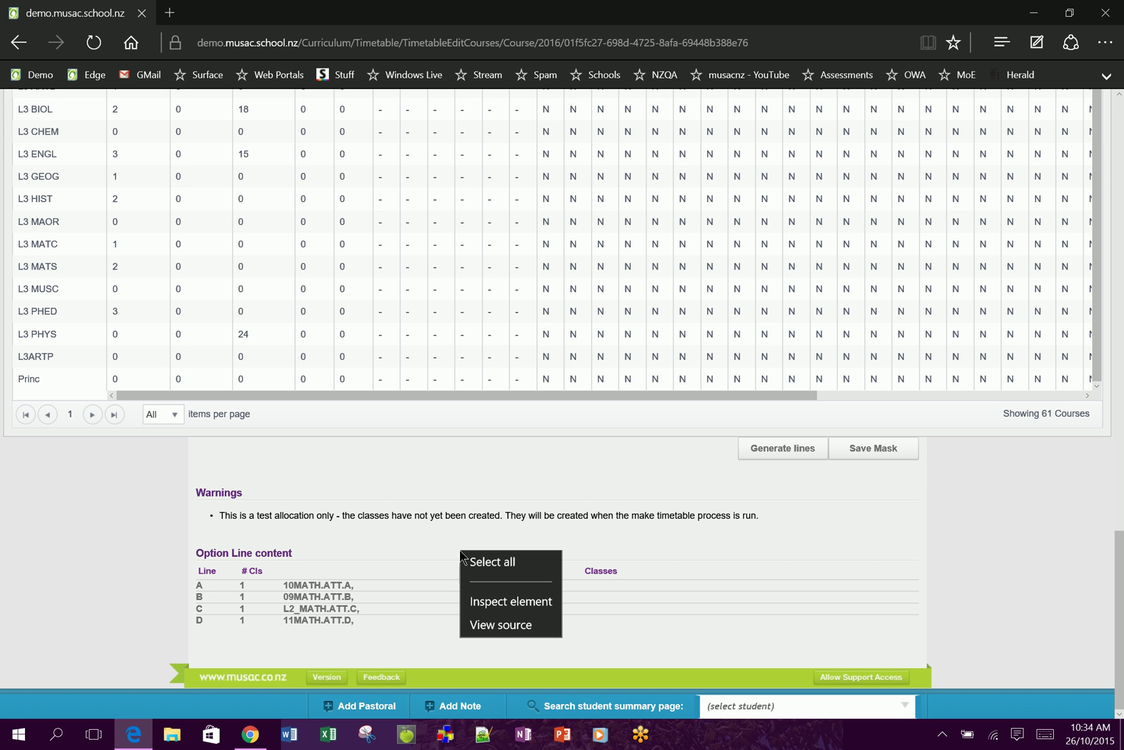
pyautogui.click(415, 545)
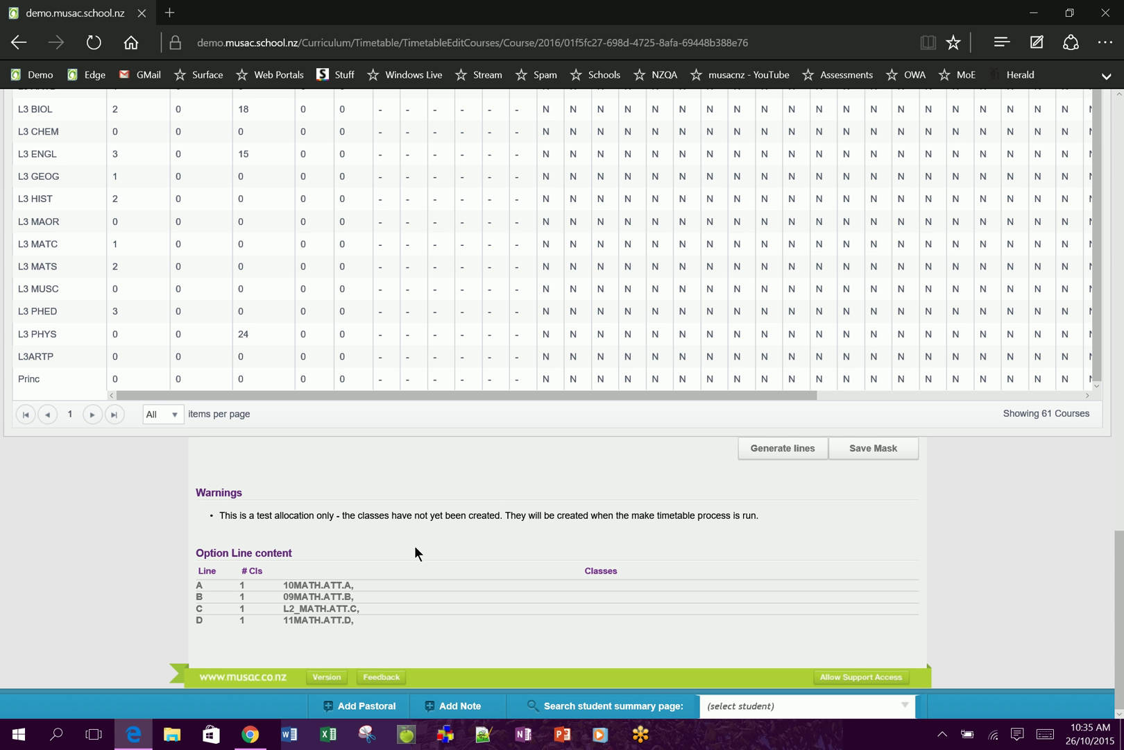
# Return to Chrome and advance the 2016 Timetable to step 3, Option Lines, agreeing to leave the unsaved mask data
pyautogui.click(250, 734)
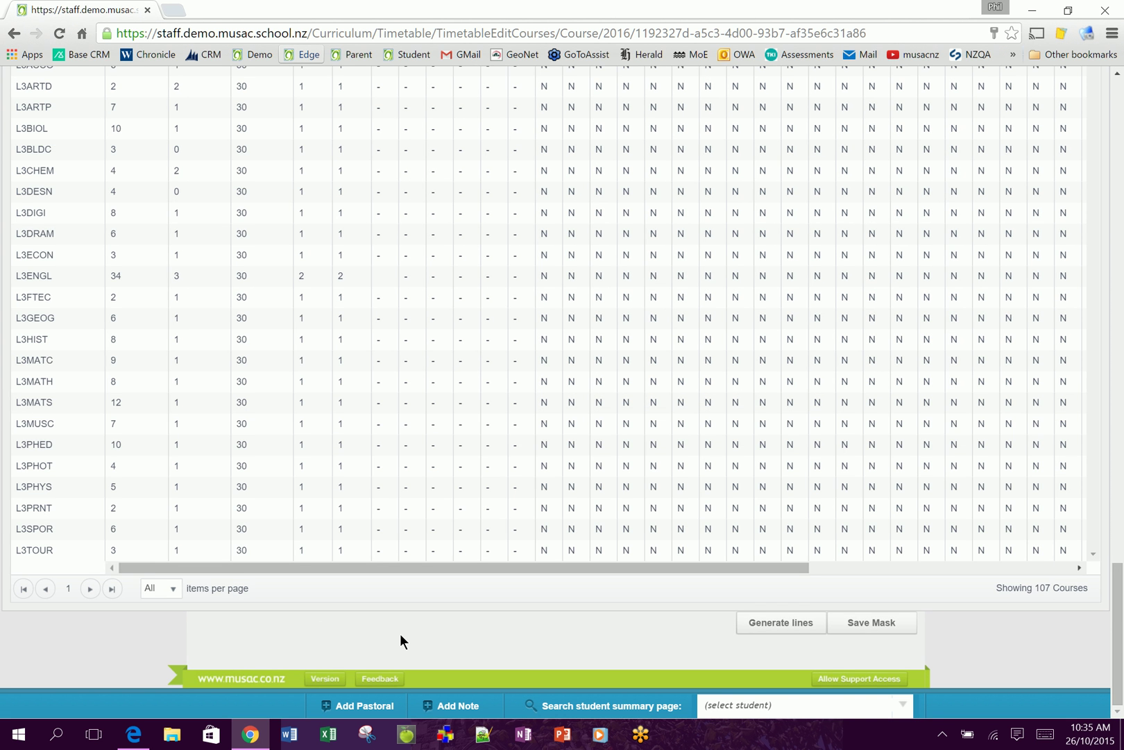
pyautogui.scroll(20, 400, 633)
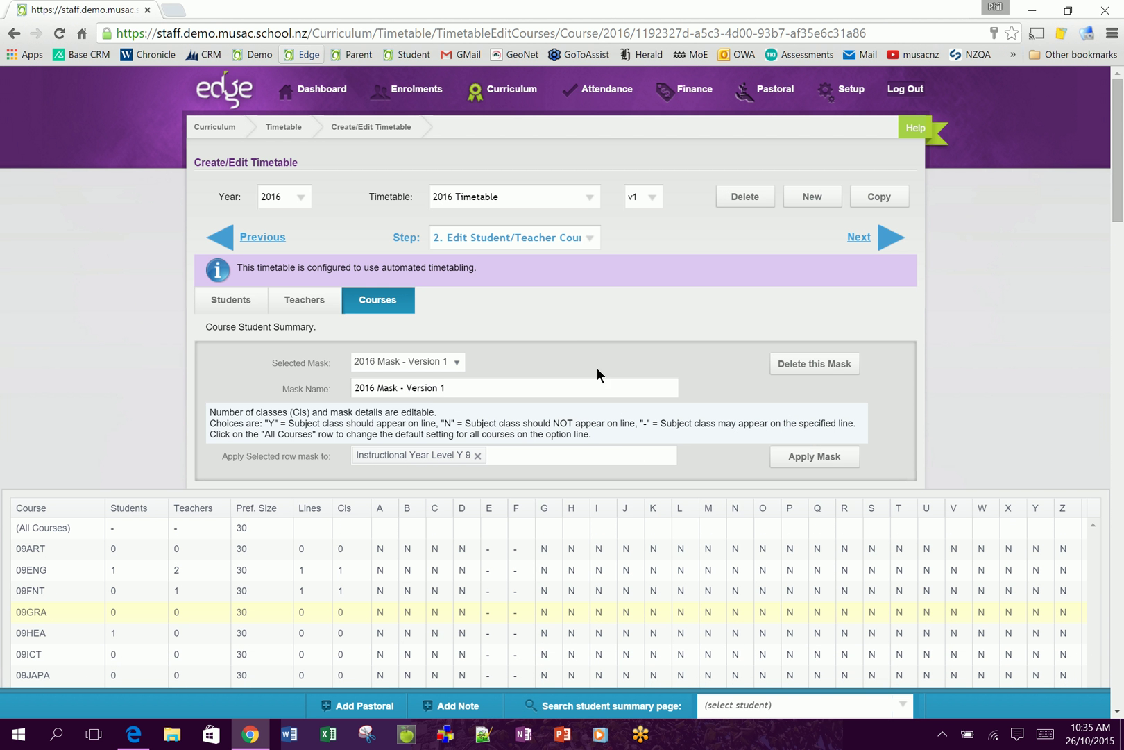
pyautogui.click(891, 238)
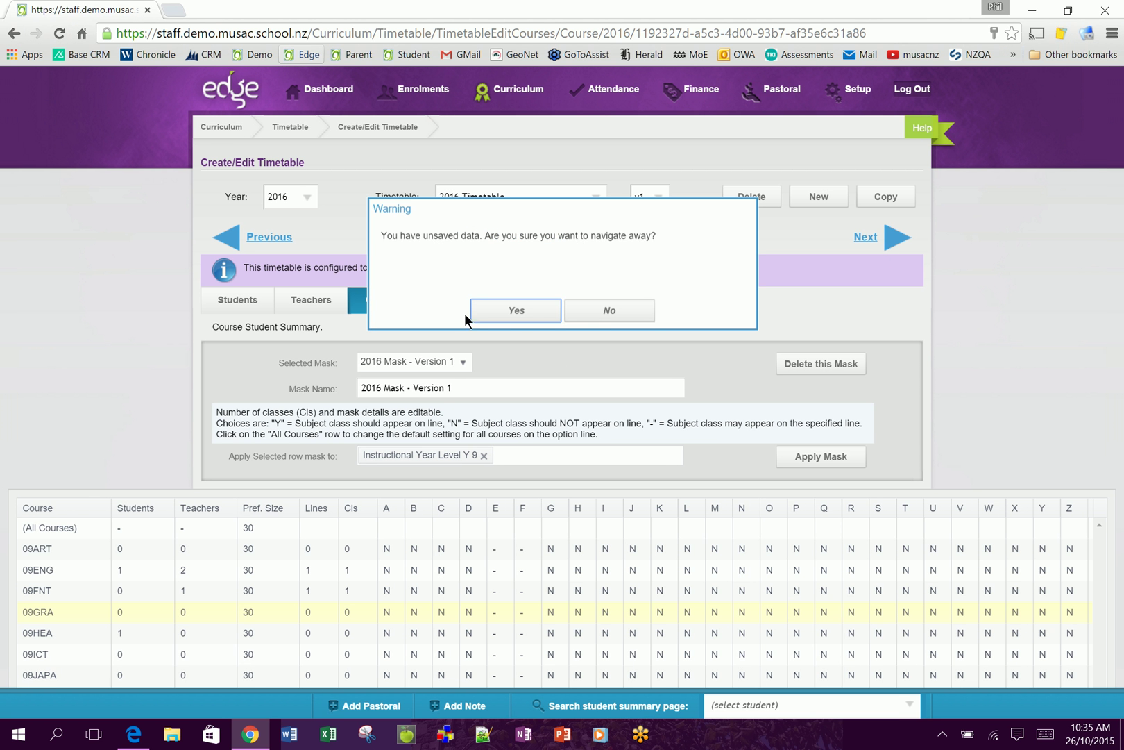
pyautogui.click(530, 312)
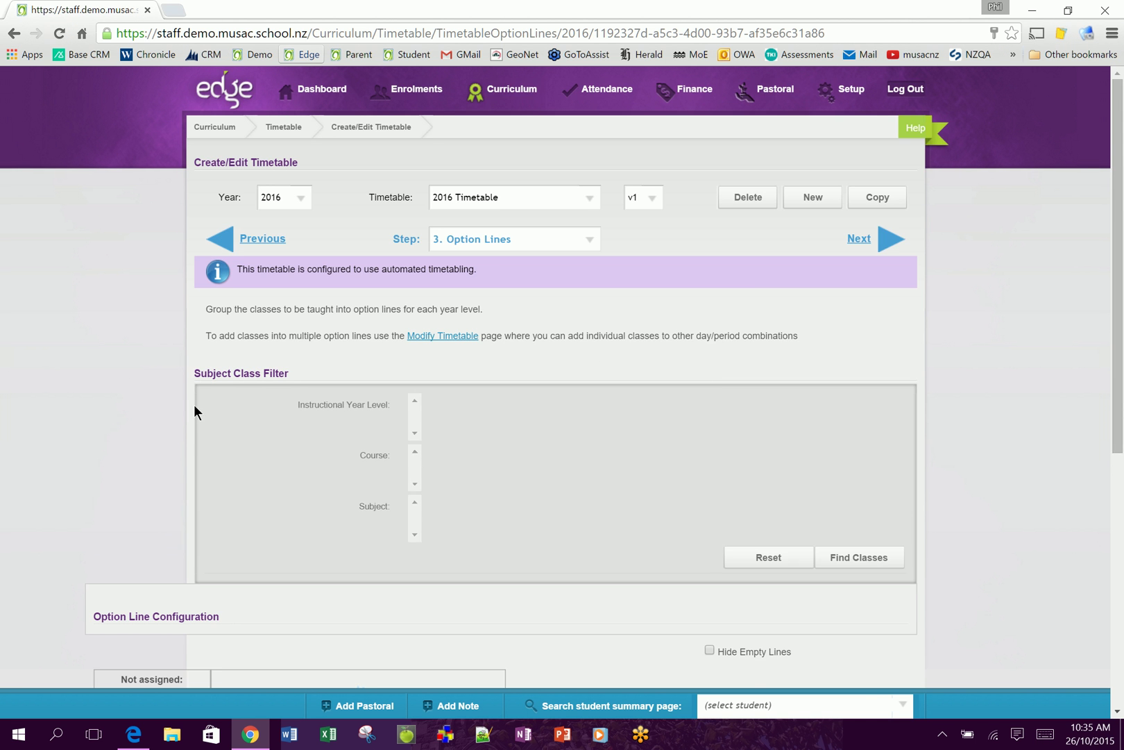
# Review the option line configuration of Yr 9 through Yr 13 to see how classes are distributed across the lines
pyautogui.scroll(-8, 131, 384)
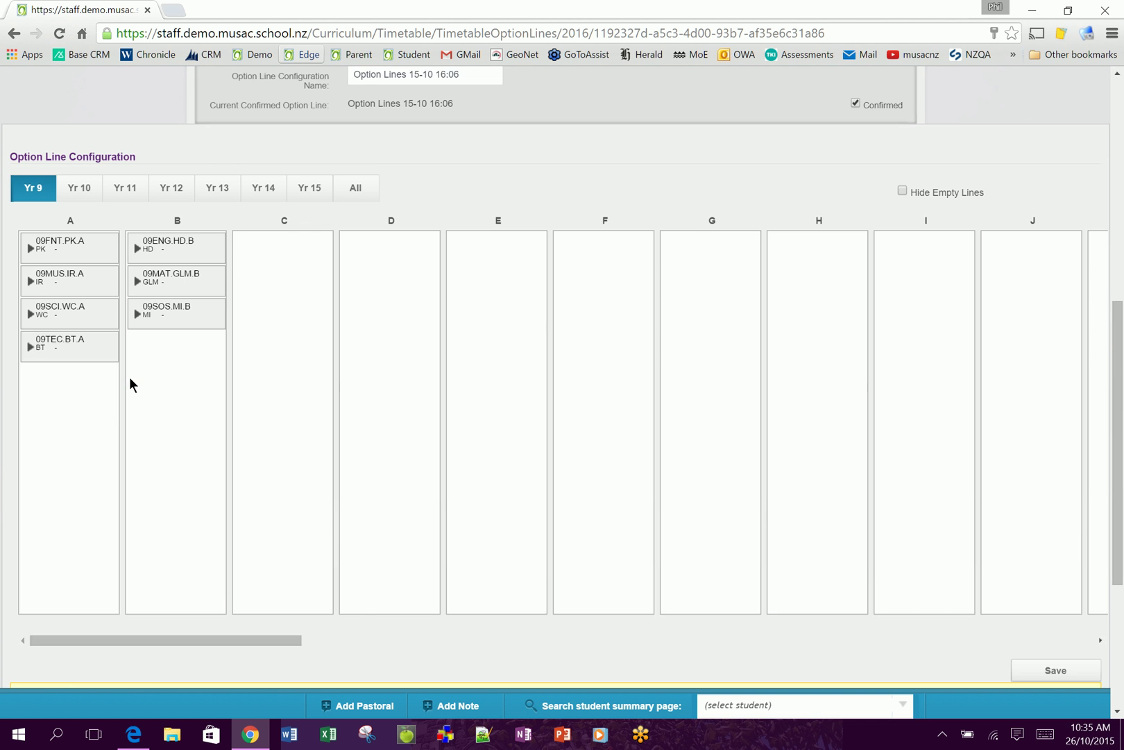
pyautogui.scroll(-1, 130, 384)
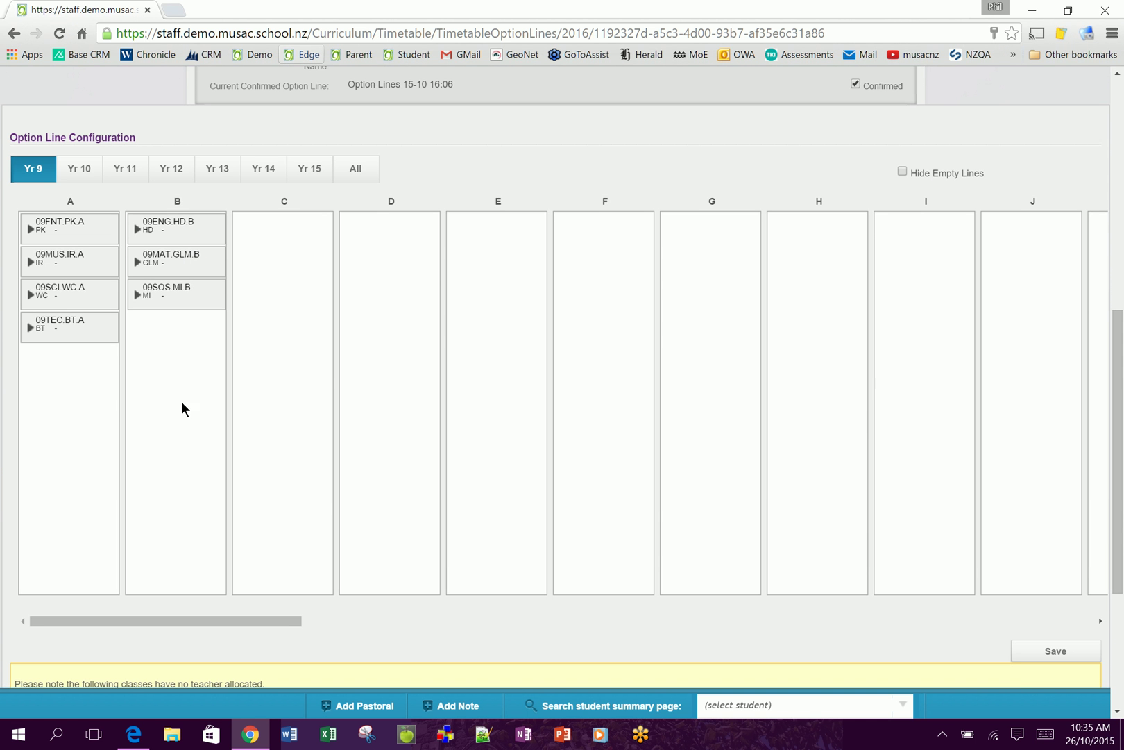
pyautogui.click(79, 172)
pyautogui.click(121, 175)
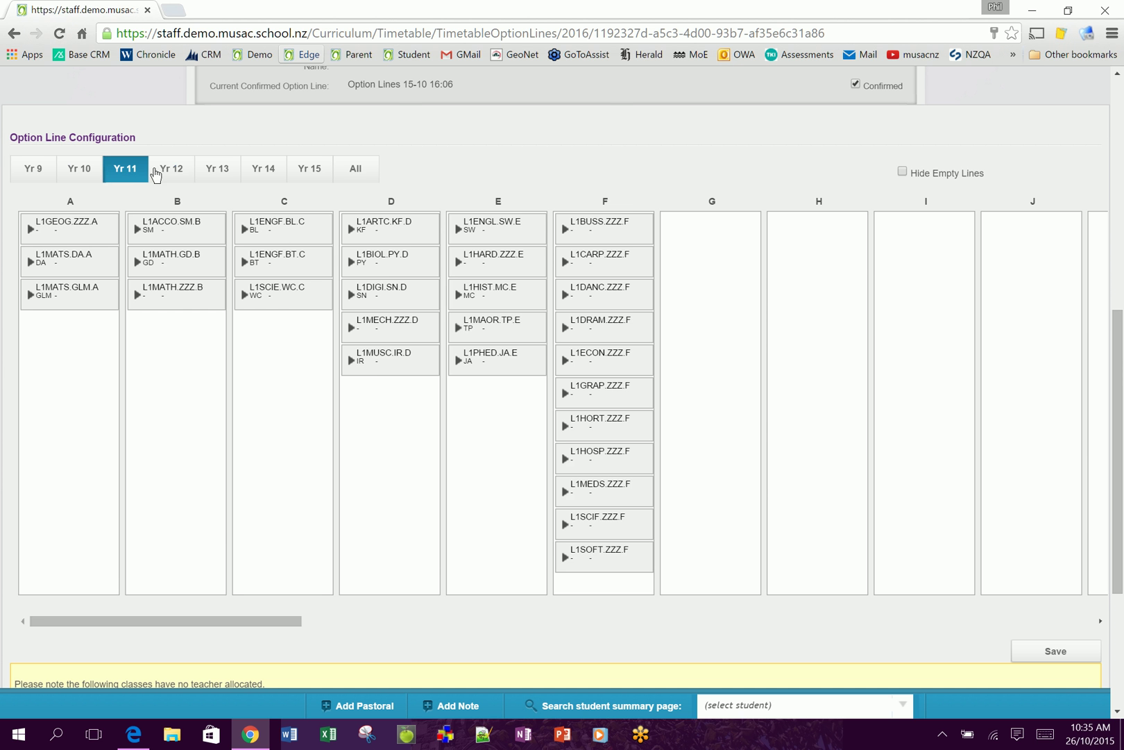
pyautogui.click(174, 173)
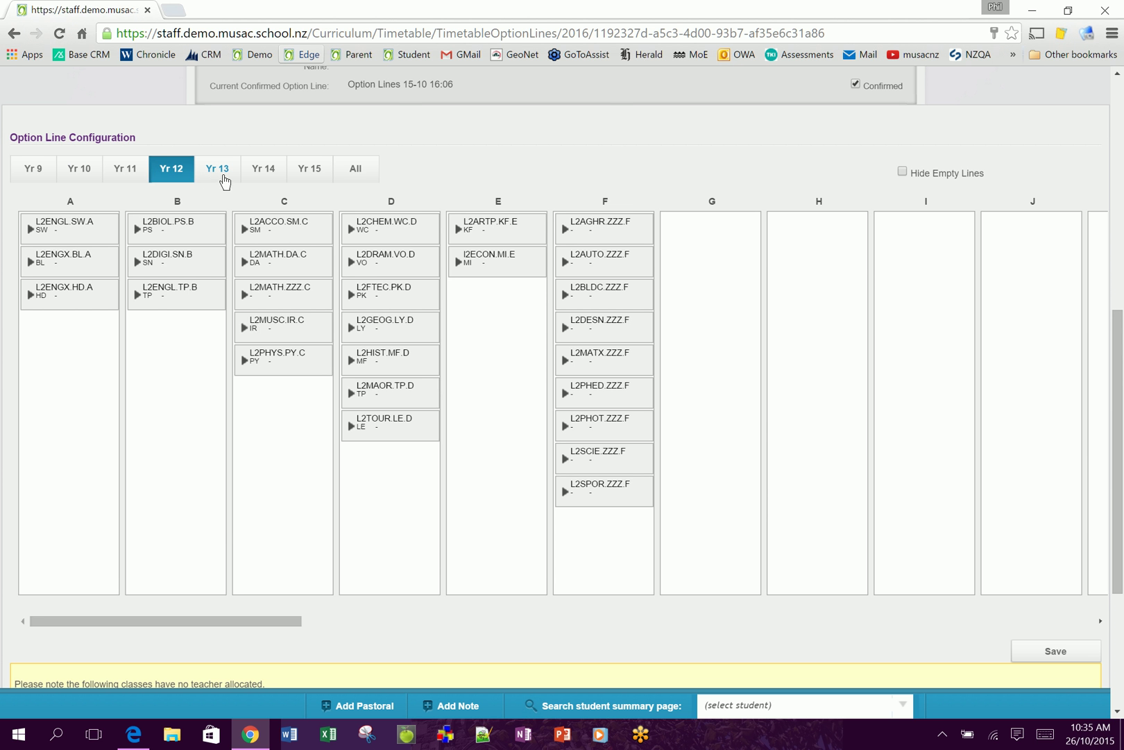
pyautogui.click(133, 177)
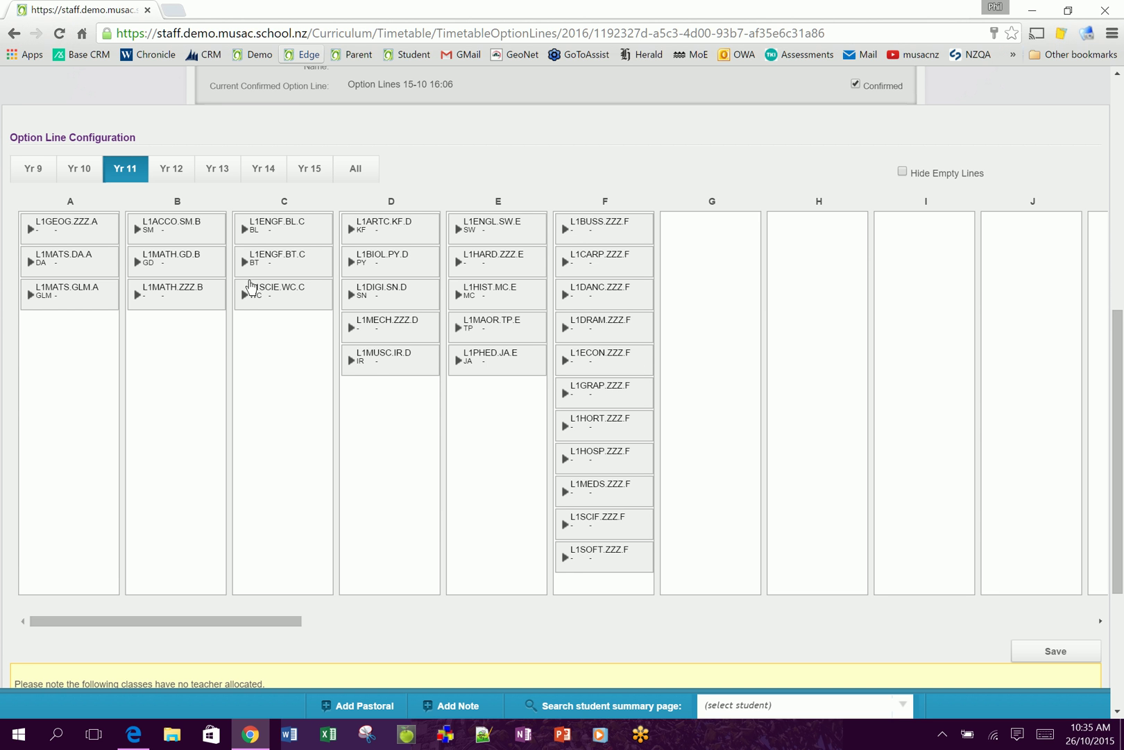
pyautogui.click(180, 177)
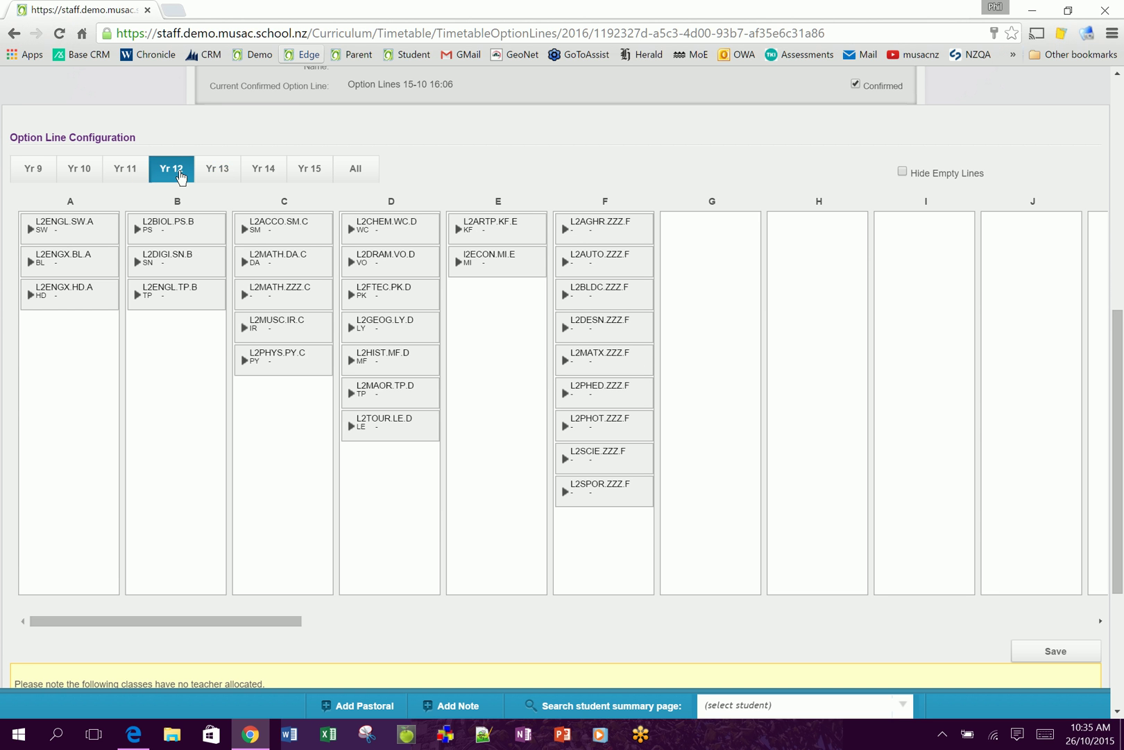
pyautogui.click(217, 172)
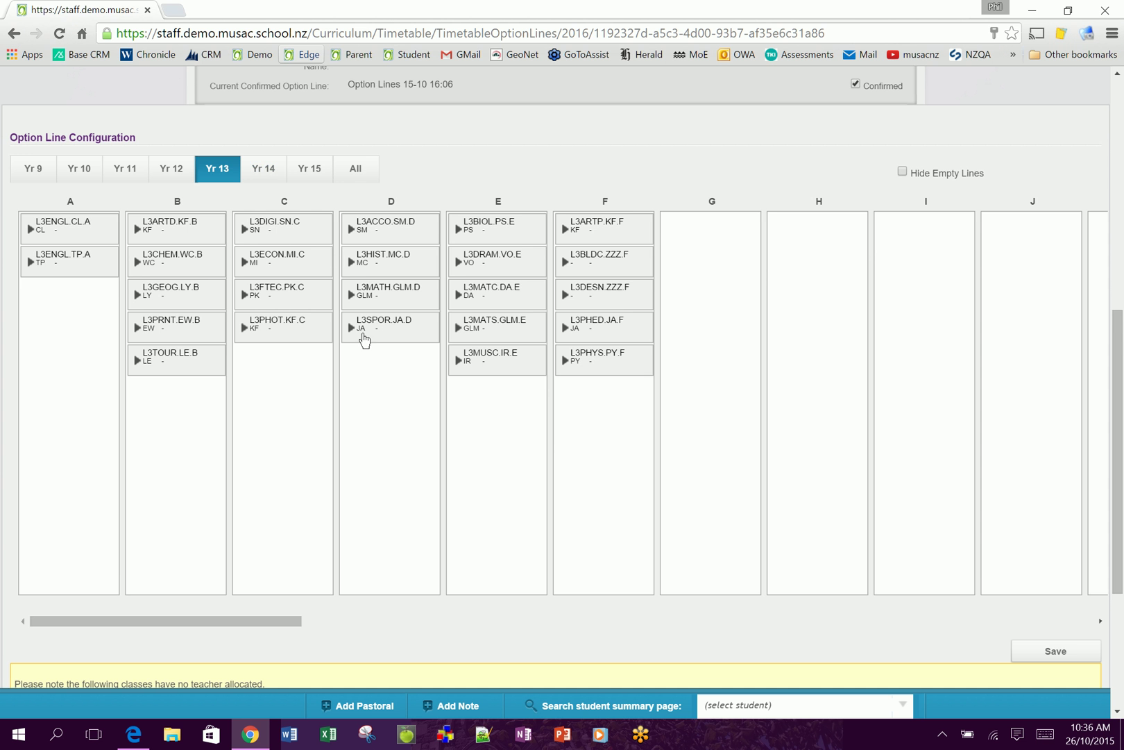
# View the teacher and room details of Yr 13 class L3PHOT.KF.C in line C, leaving them unedited
pyautogui.scroll(-4, 313, 461)
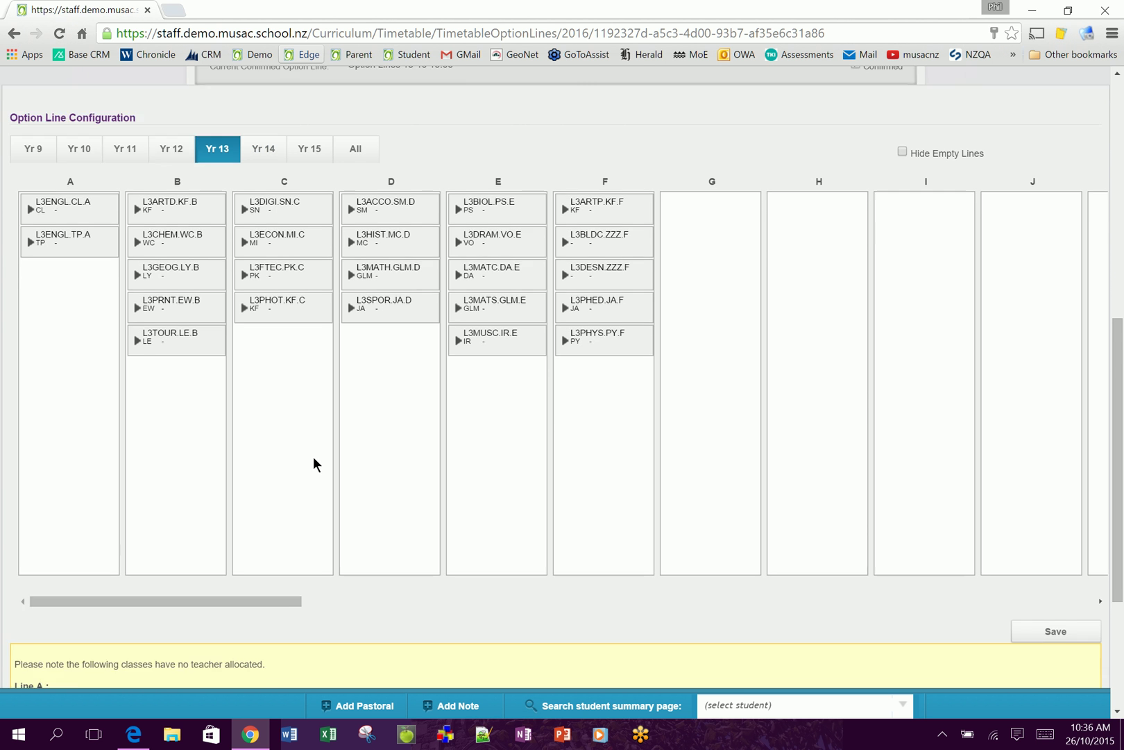
pyautogui.scroll(4, 236, 492)
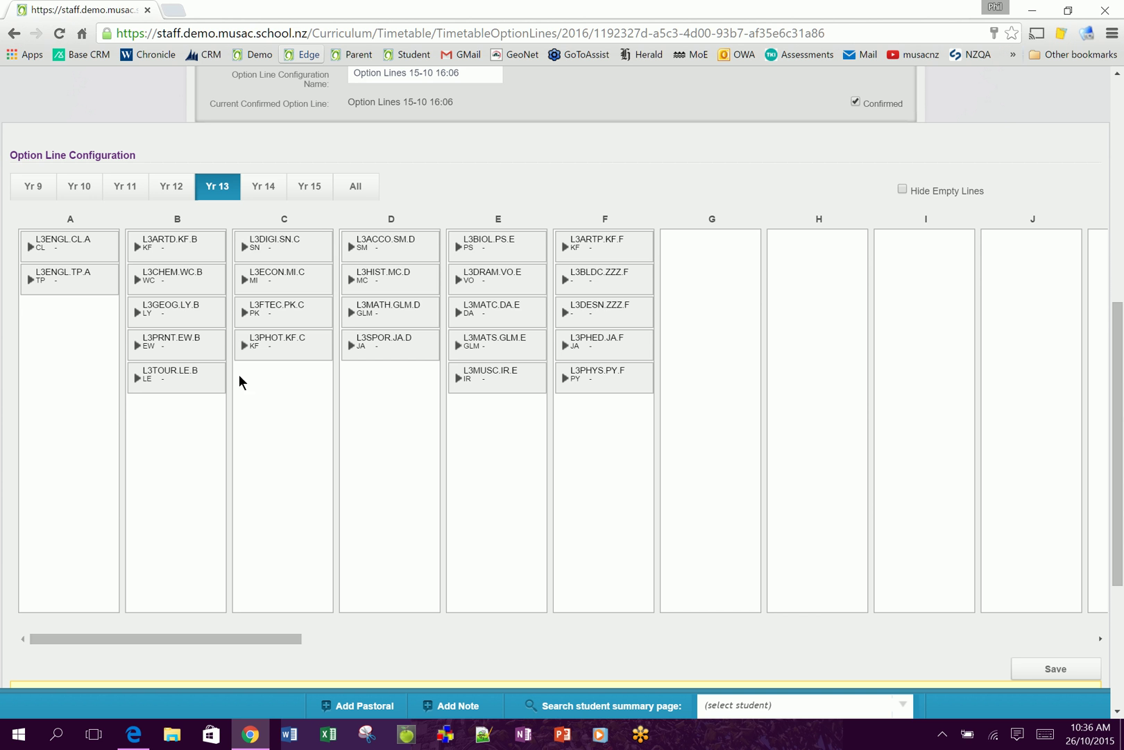
pyautogui.click(244, 347)
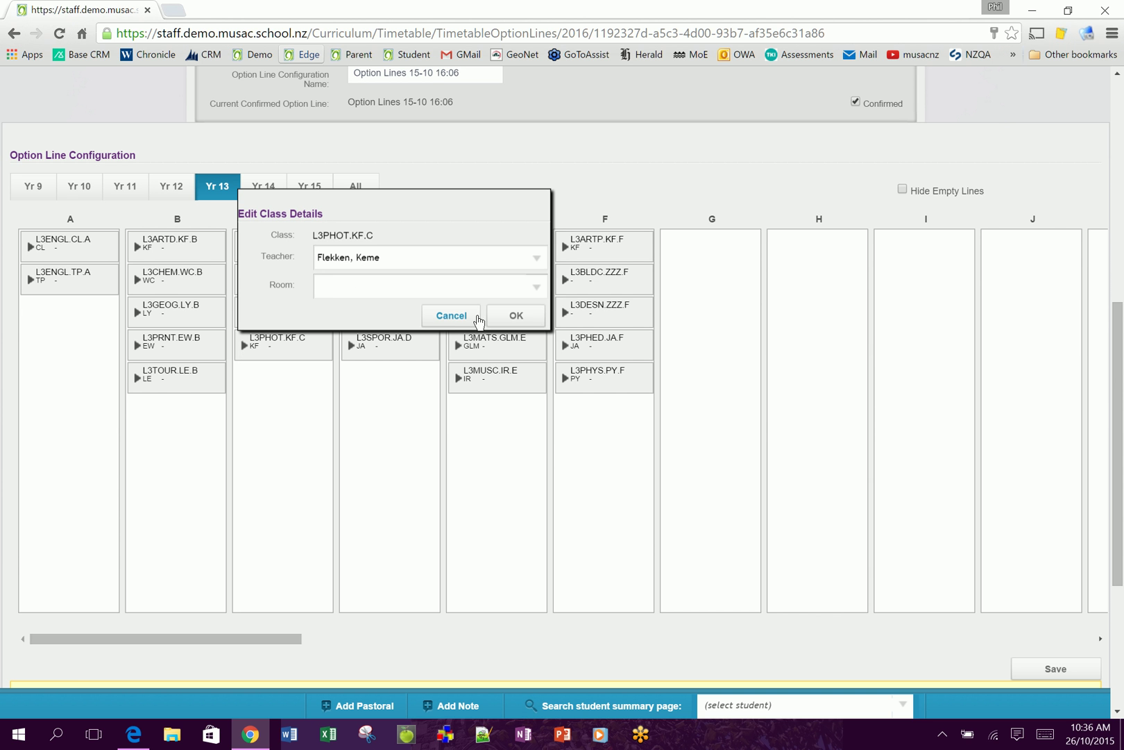
pyautogui.click(457, 316)
# Review the list of classes in each line that have no teacher allocated
pyautogui.scroll(-4, 299, 525)
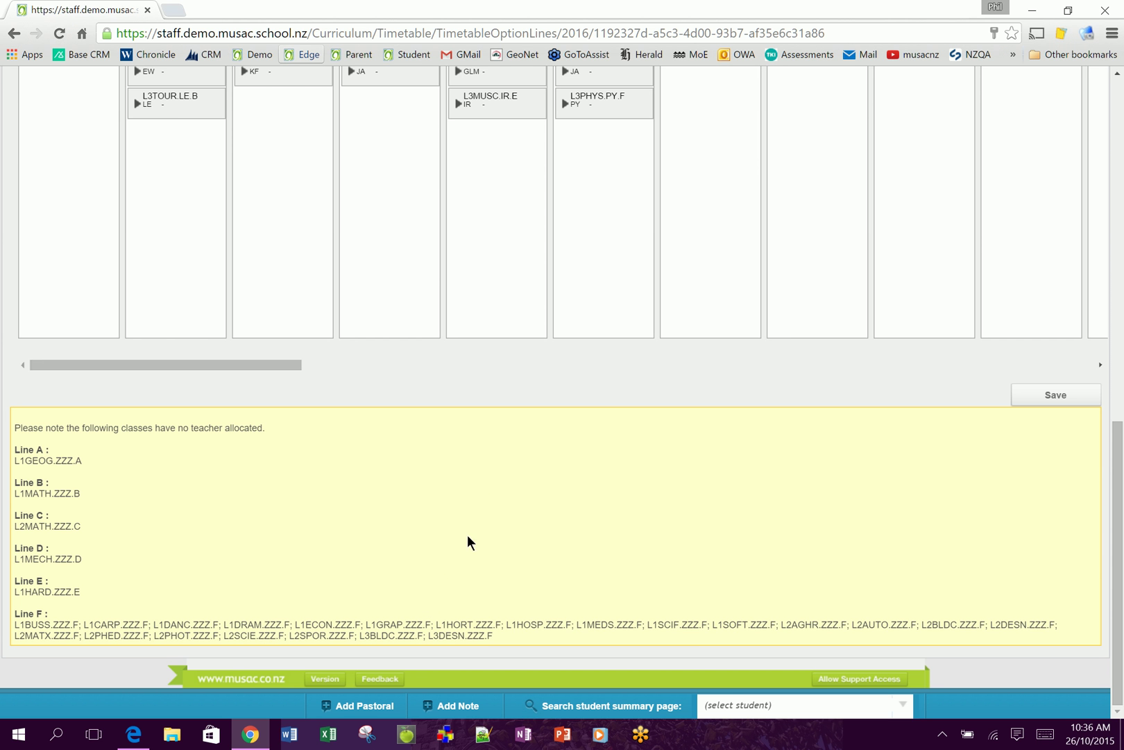
pyautogui.rightClick(486, 473)
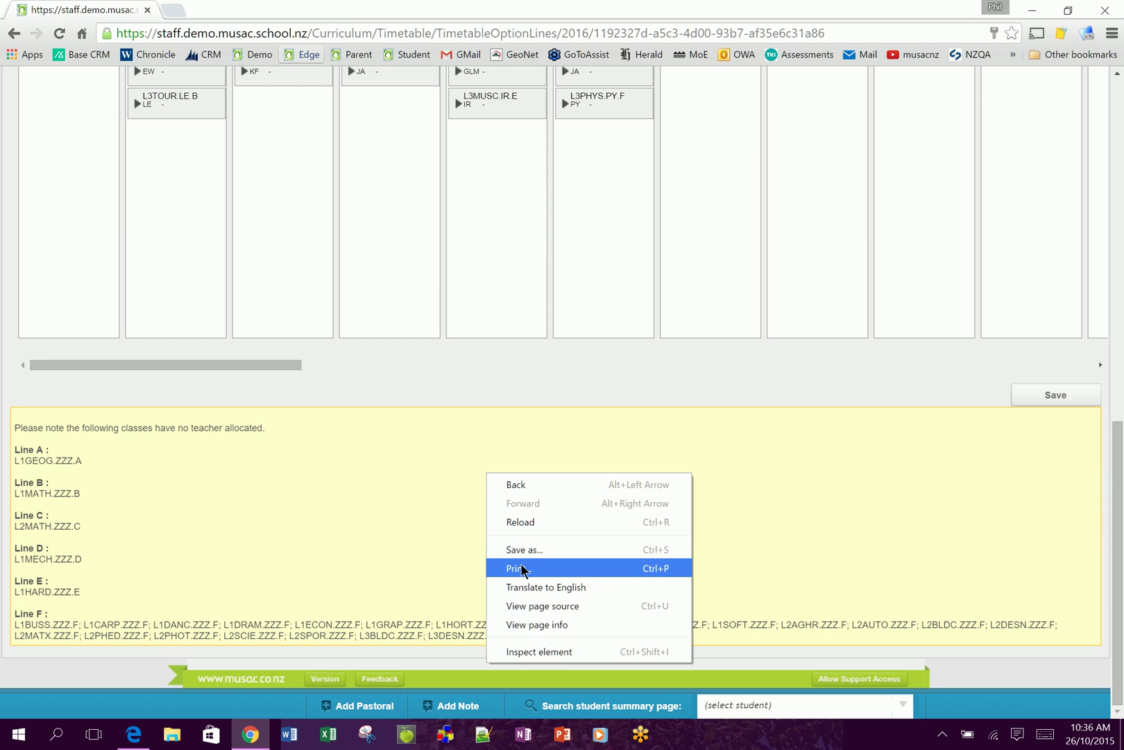
pyautogui.click(456, 399)
# Hide the empty lines in the option line configuration and display the Yr 12 lines
pyautogui.scroll(5, 431, 499)
pyautogui.scroll(-2, 431, 500)
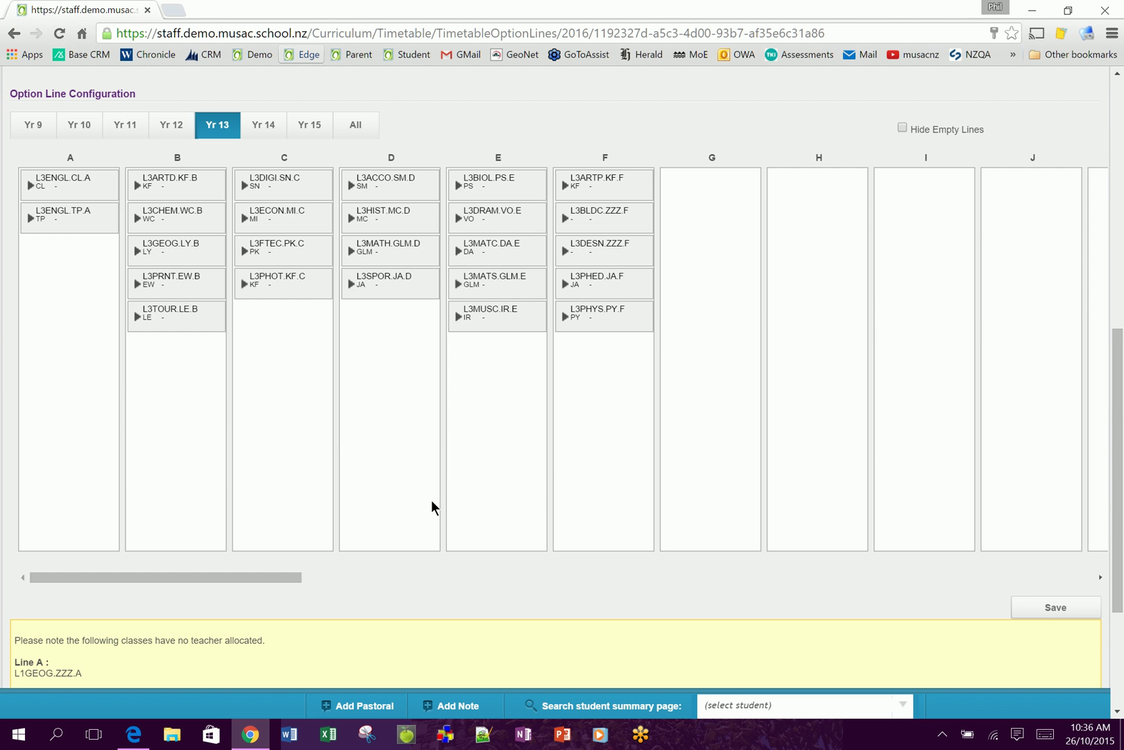
pyautogui.scroll(1, 521, 510)
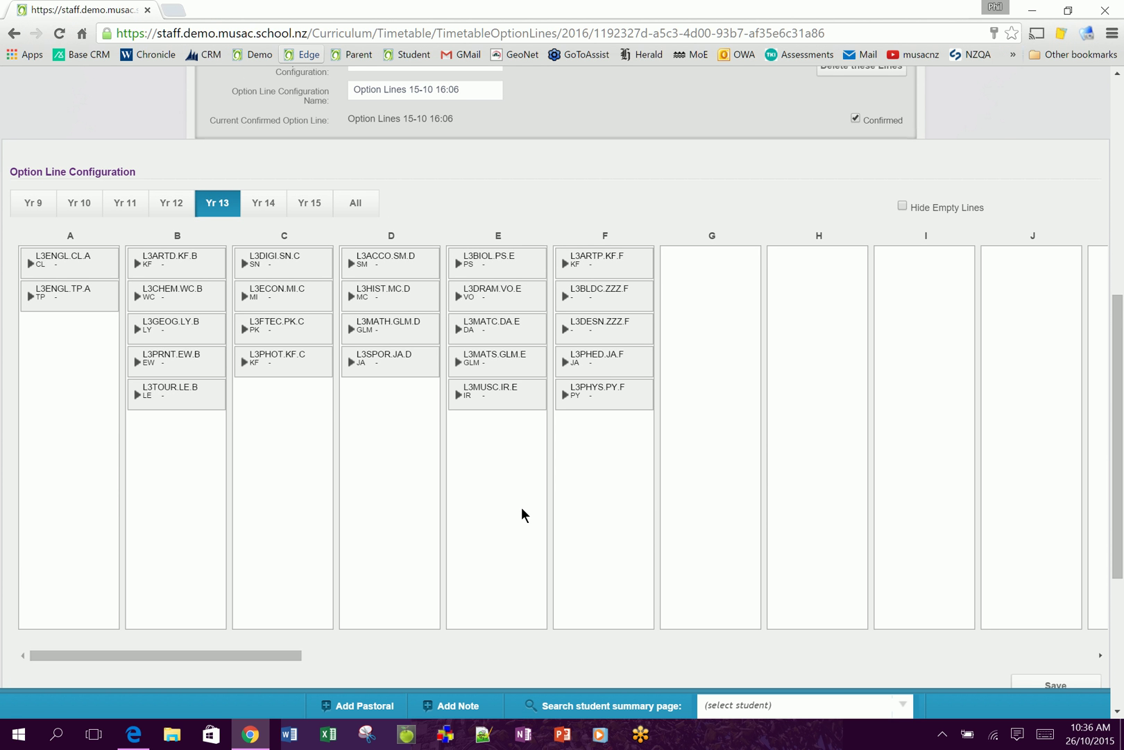
pyautogui.click(901, 206)
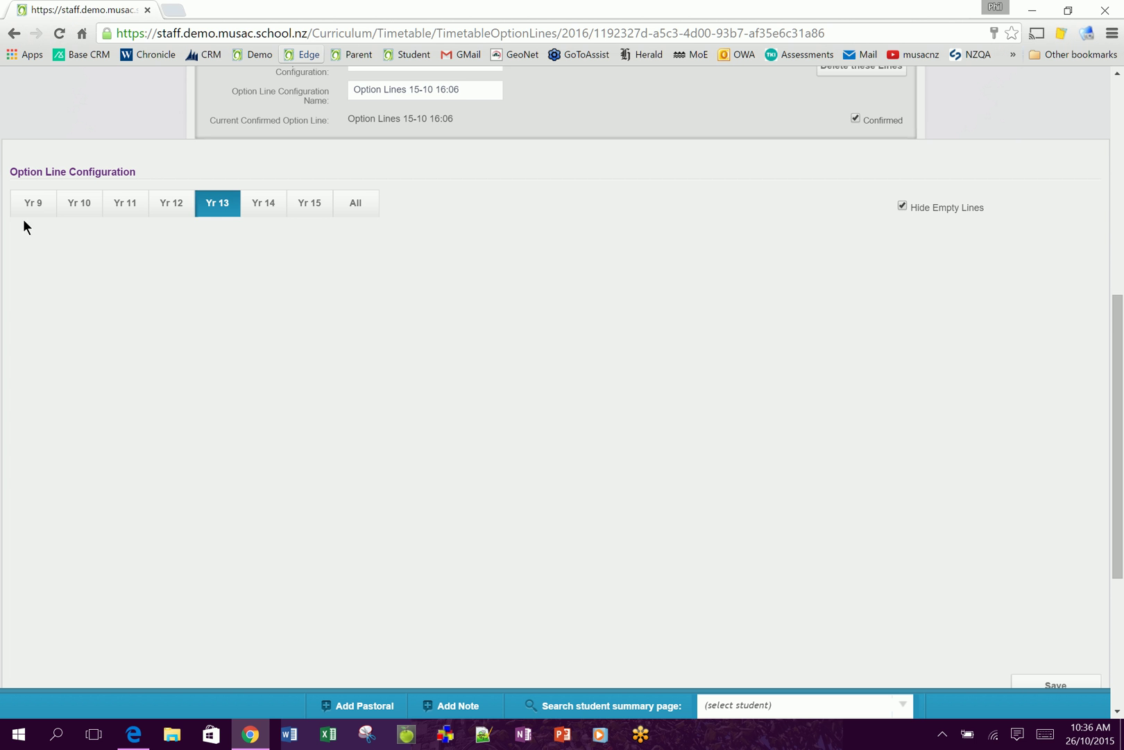
pyautogui.scroll(-2, 404, 509)
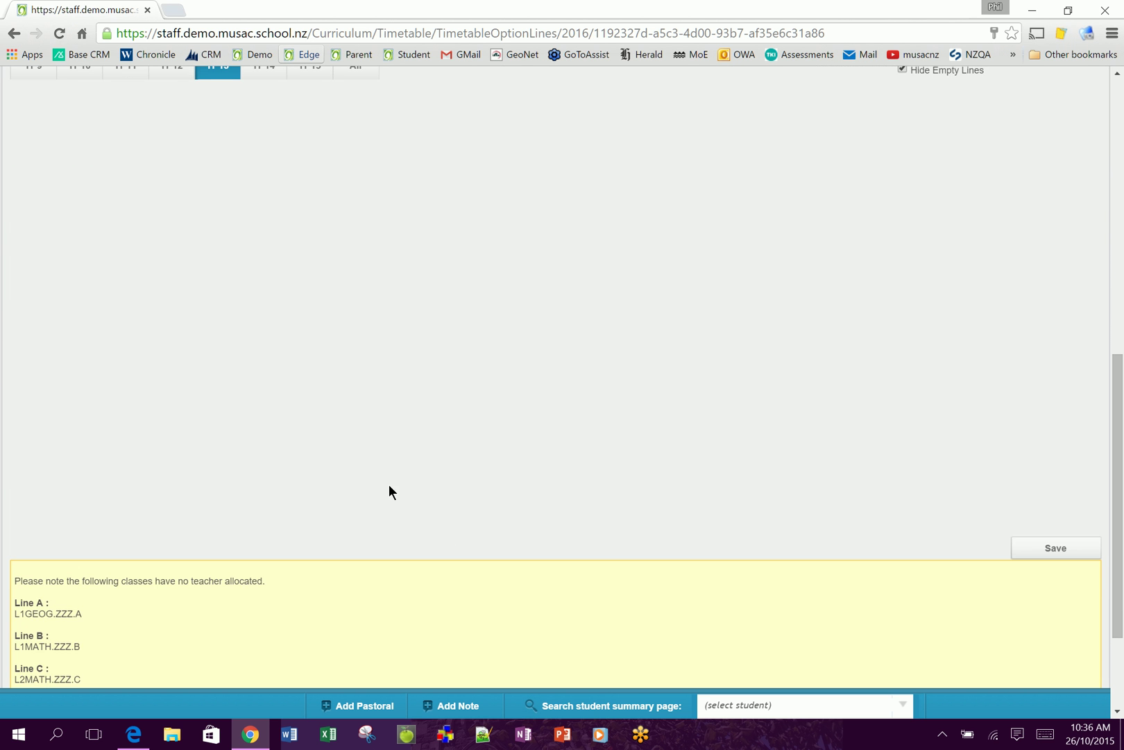
pyautogui.scroll(5, 223, 306)
pyautogui.click(173, 419)
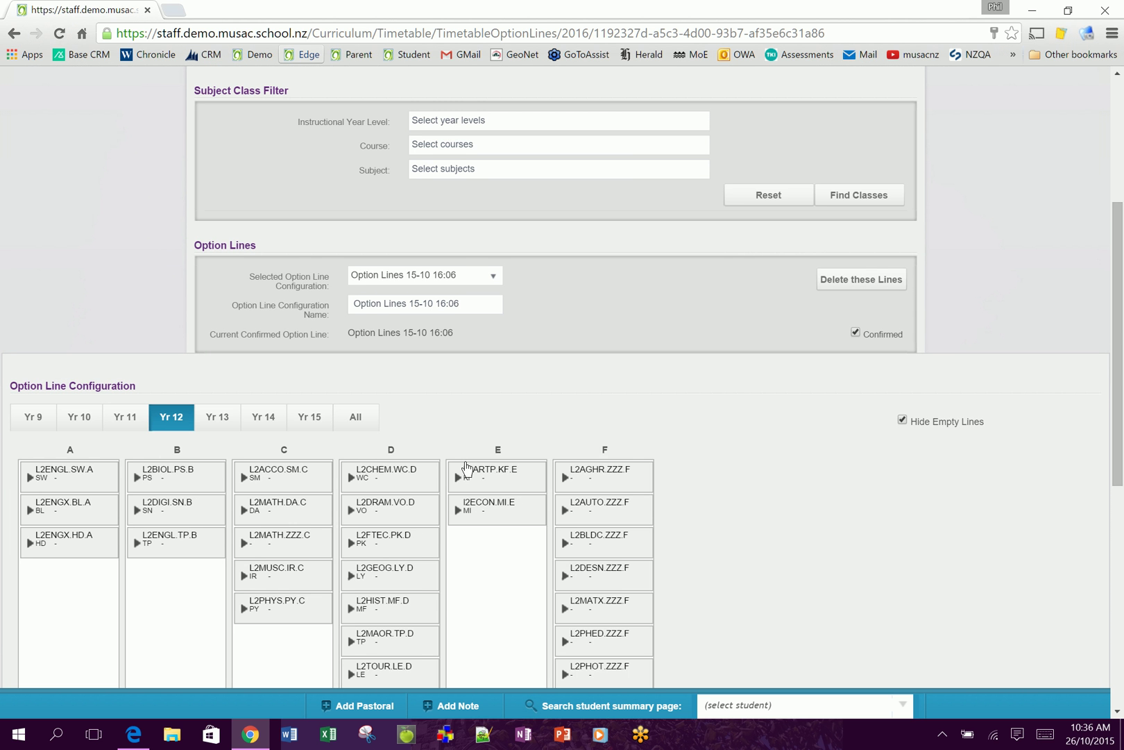
# Check the Yr 11, Yr 10 and Yr 9 option lines, return to Yr 12, and show the empty lines
pyautogui.scroll(-1, 467, 470)
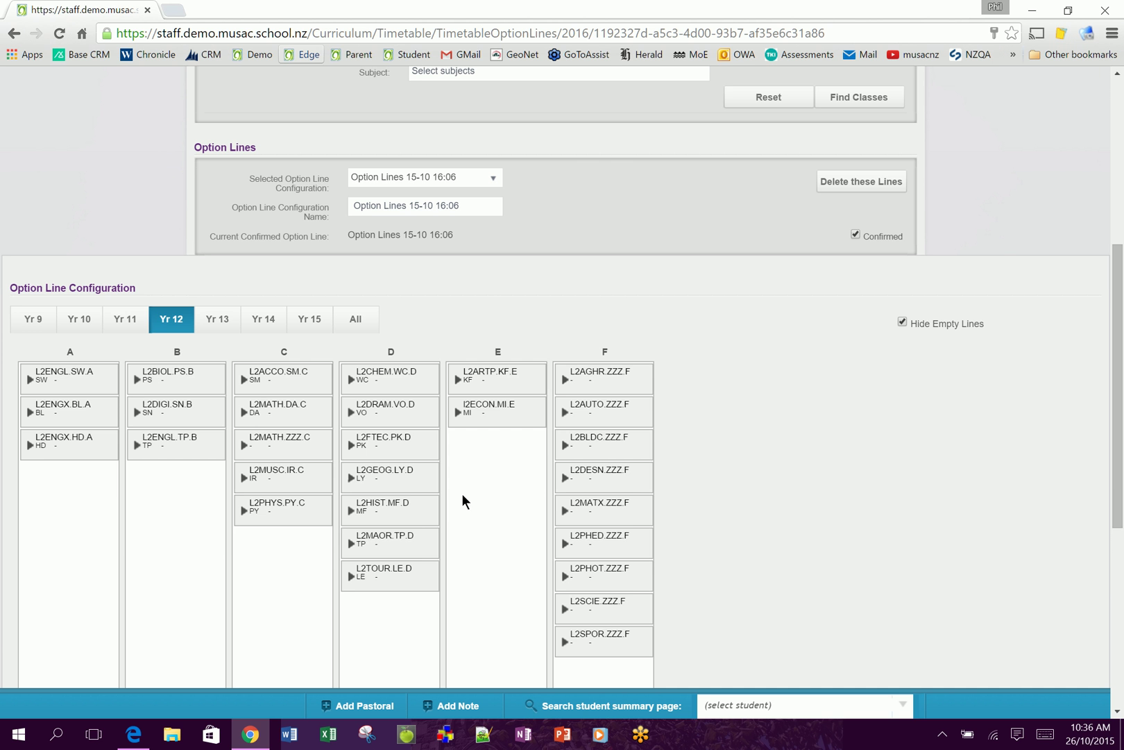
pyautogui.click(122, 320)
pyautogui.click(80, 323)
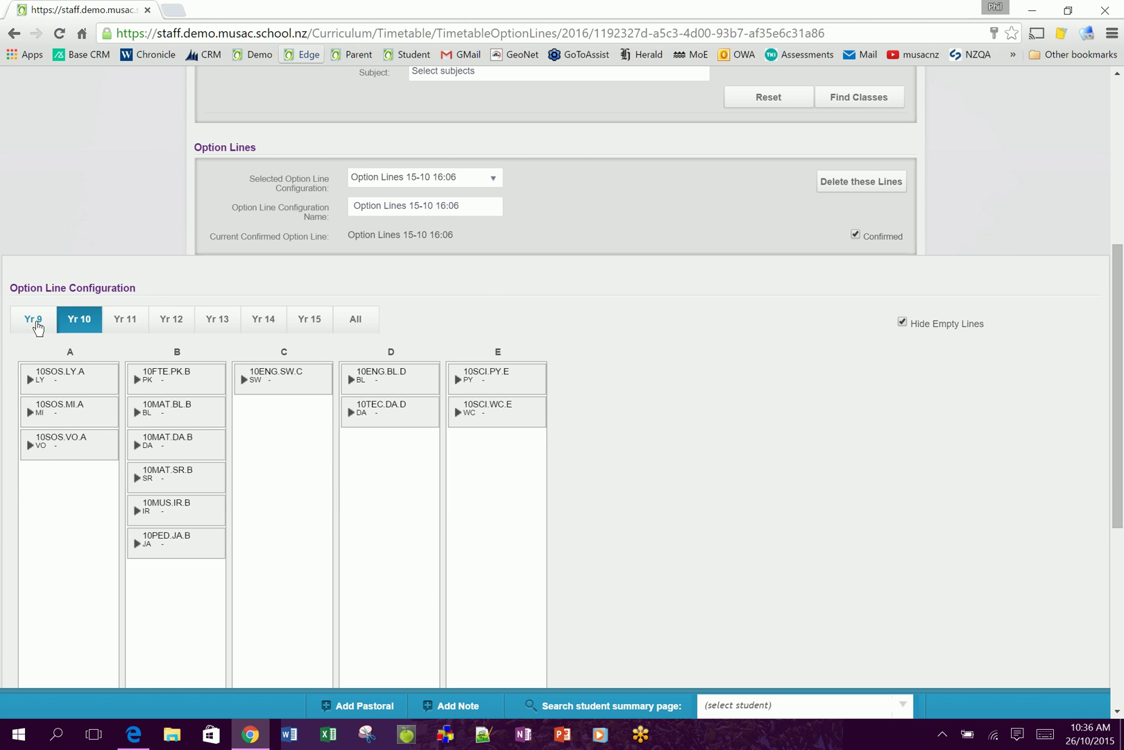
pyautogui.click(37, 325)
pyautogui.click(174, 320)
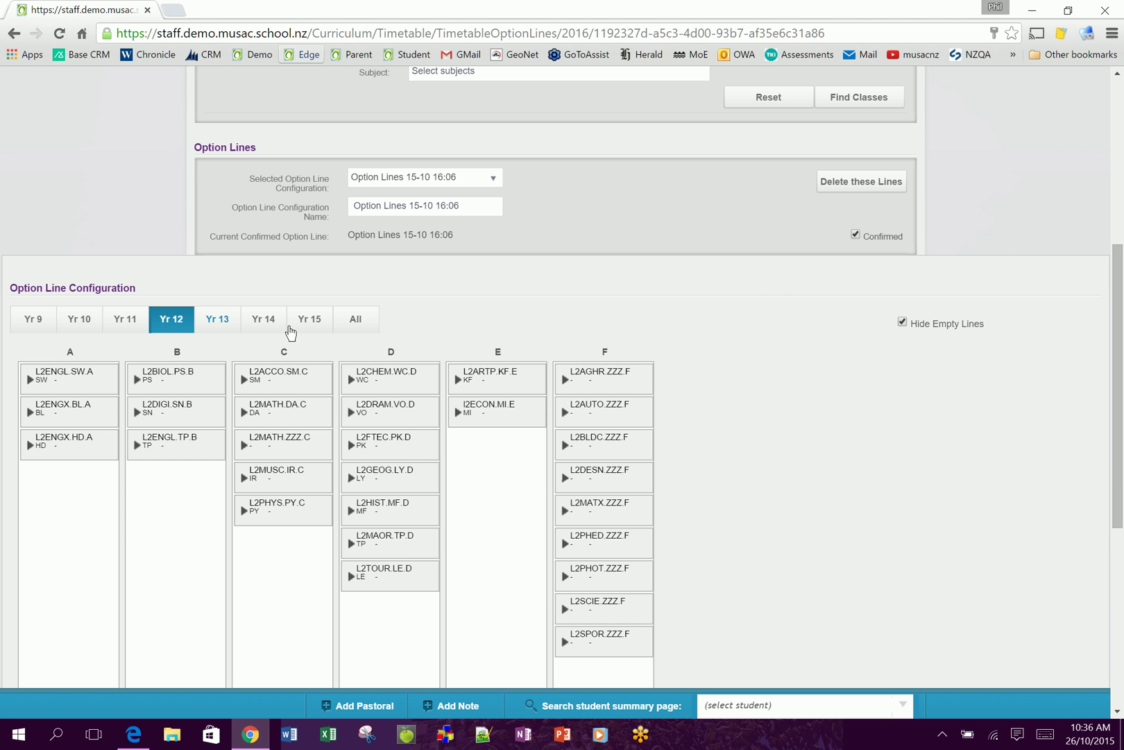
pyautogui.click(903, 322)
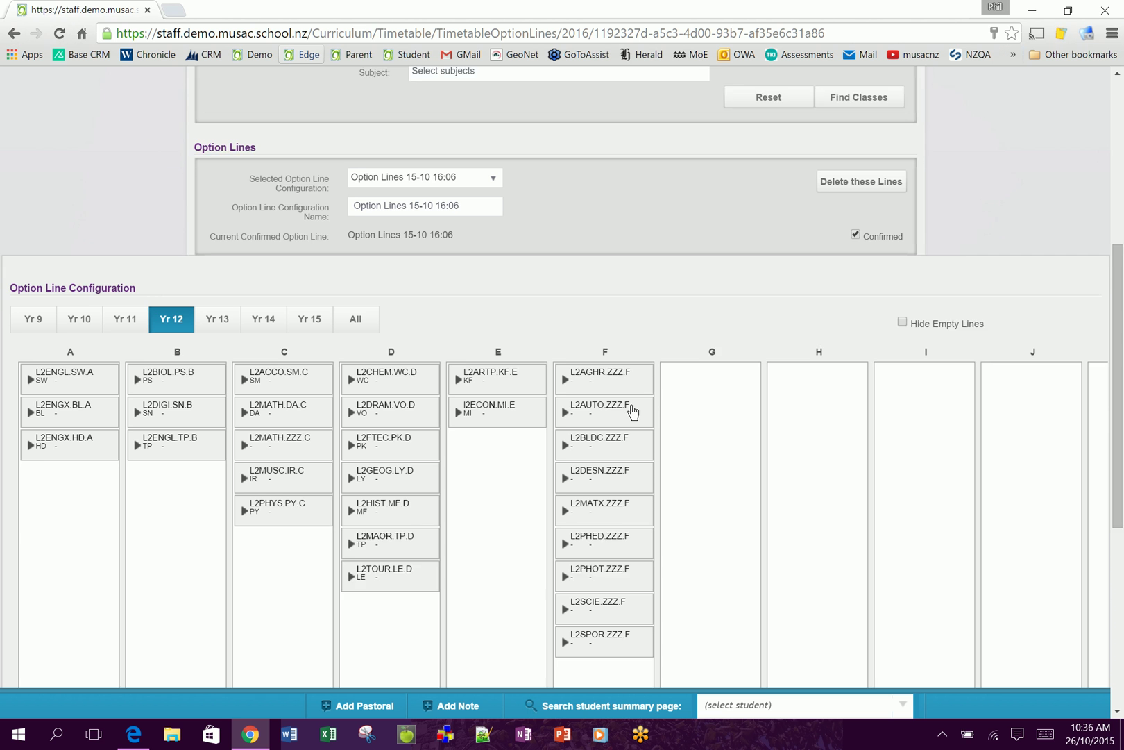
# Move Yr 12 class L2ARTP.KF.E from line E to line B and save the option line configuration despite existing student allocations
pyautogui.scroll(-1, 665, 386)
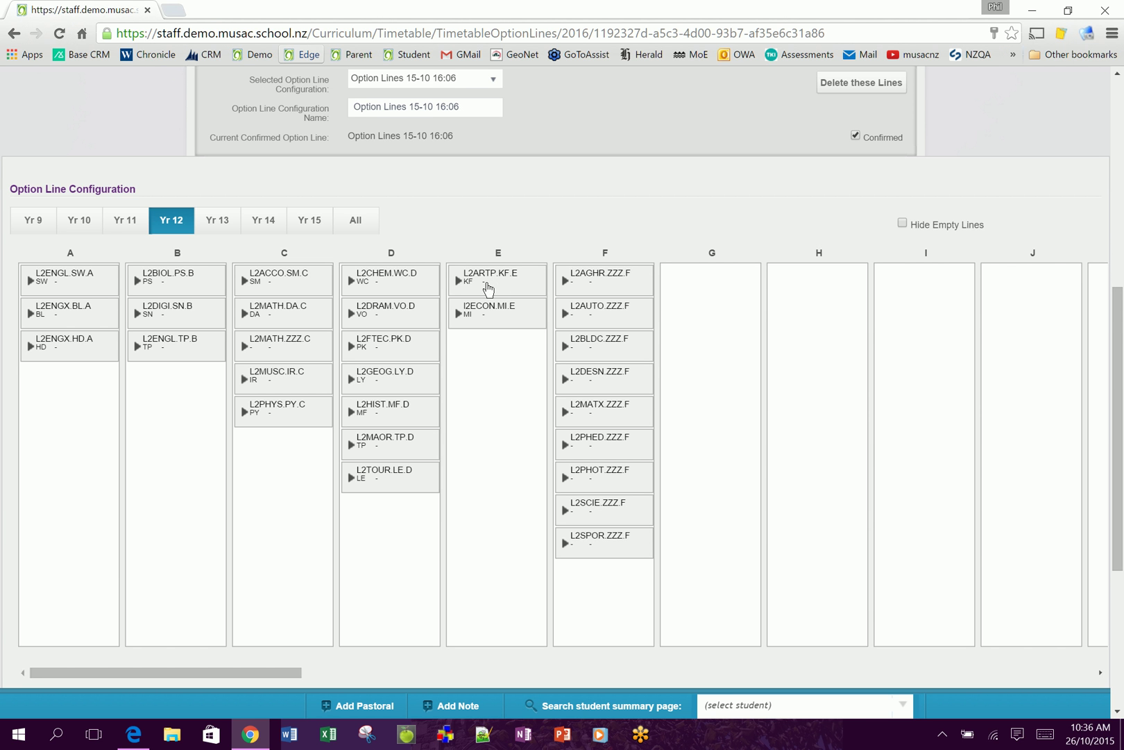
pyautogui.moveTo(489, 288); pyautogui.dragTo(168, 410)
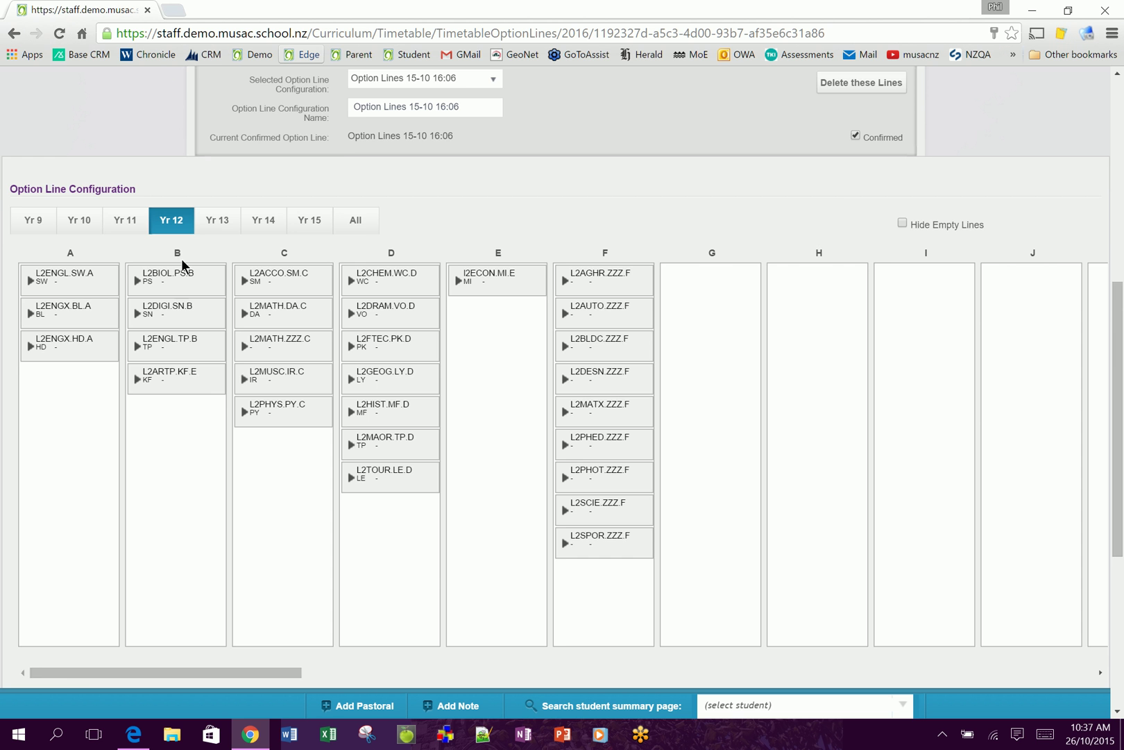
pyautogui.scroll(-5, 556, 473)
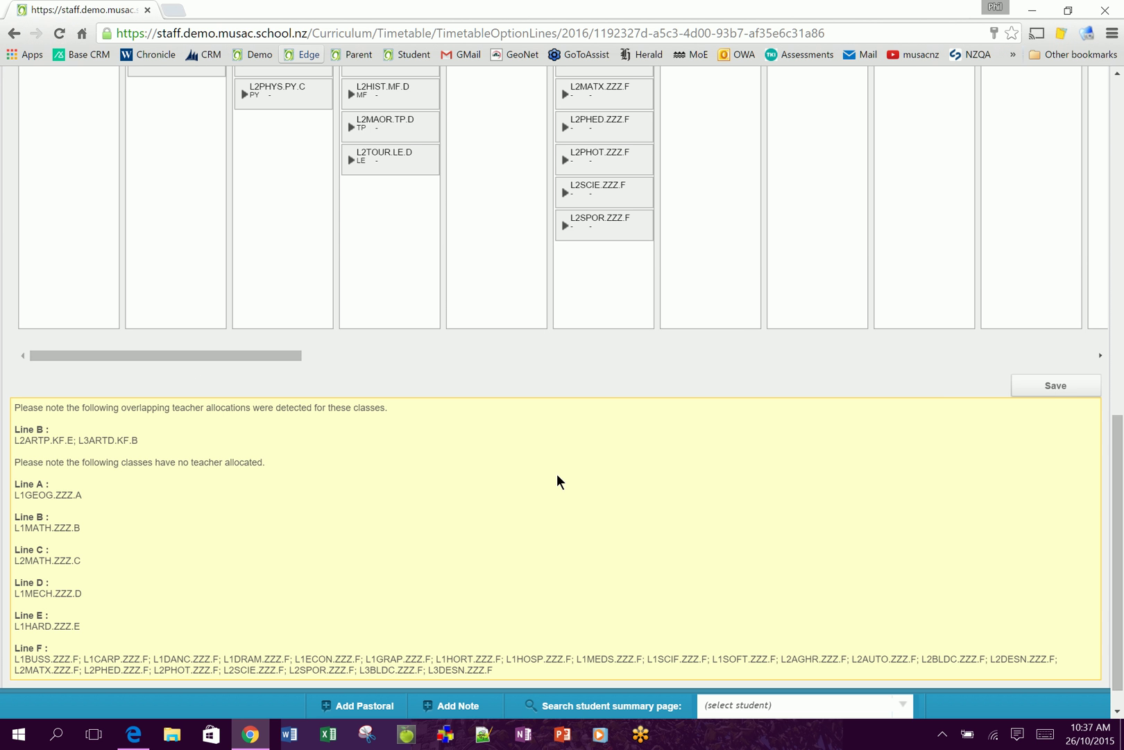
pyautogui.click(1057, 386)
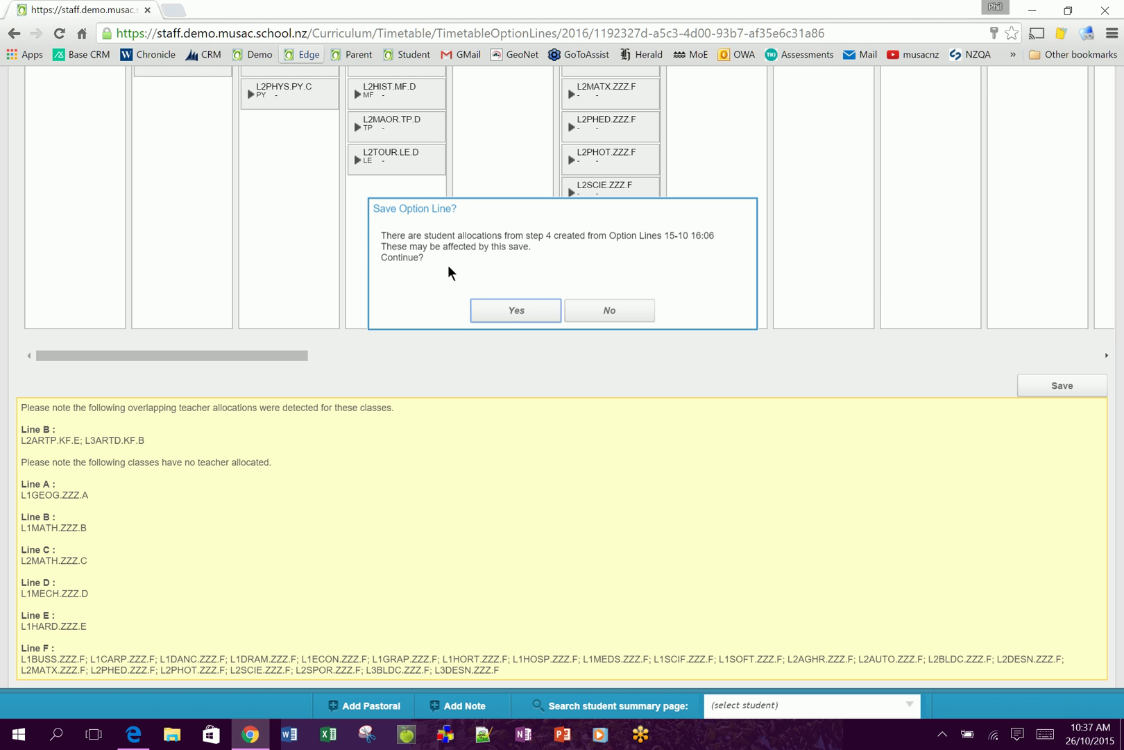
pyautogui.click(513, 311)
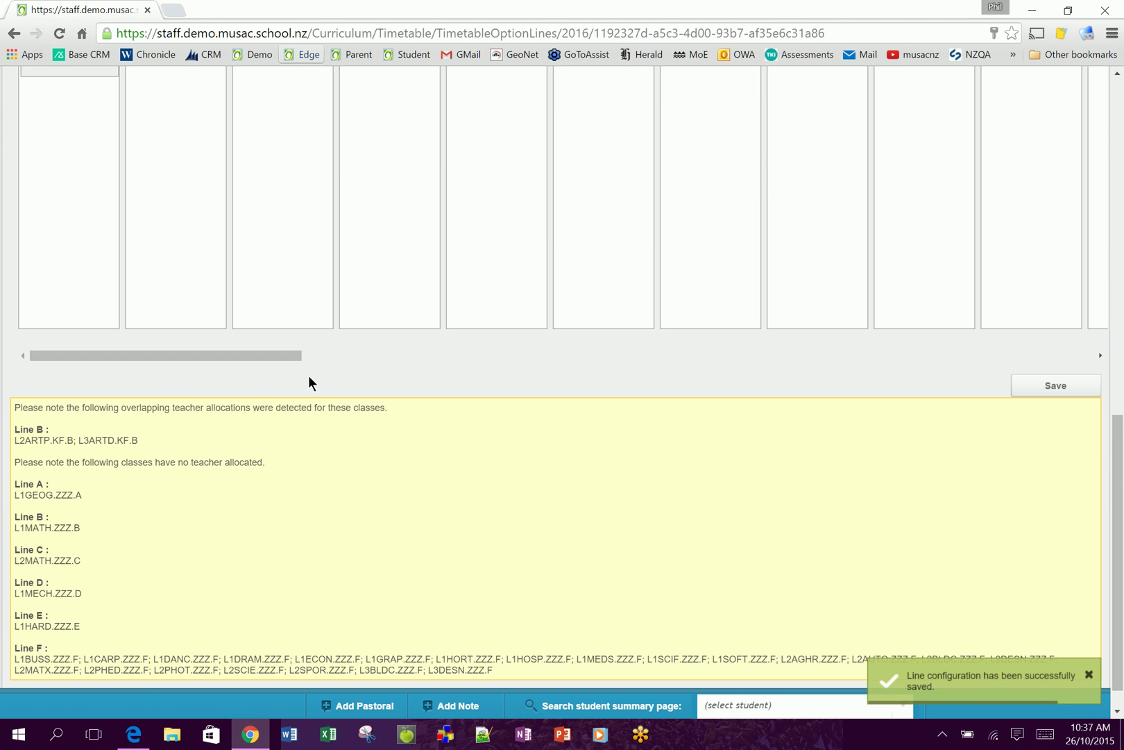
# Move Yr 12 class L2ARTP.KF.B from line B back to line E and save the option line configuration
pyautogui.scroll(5, 309, 374)
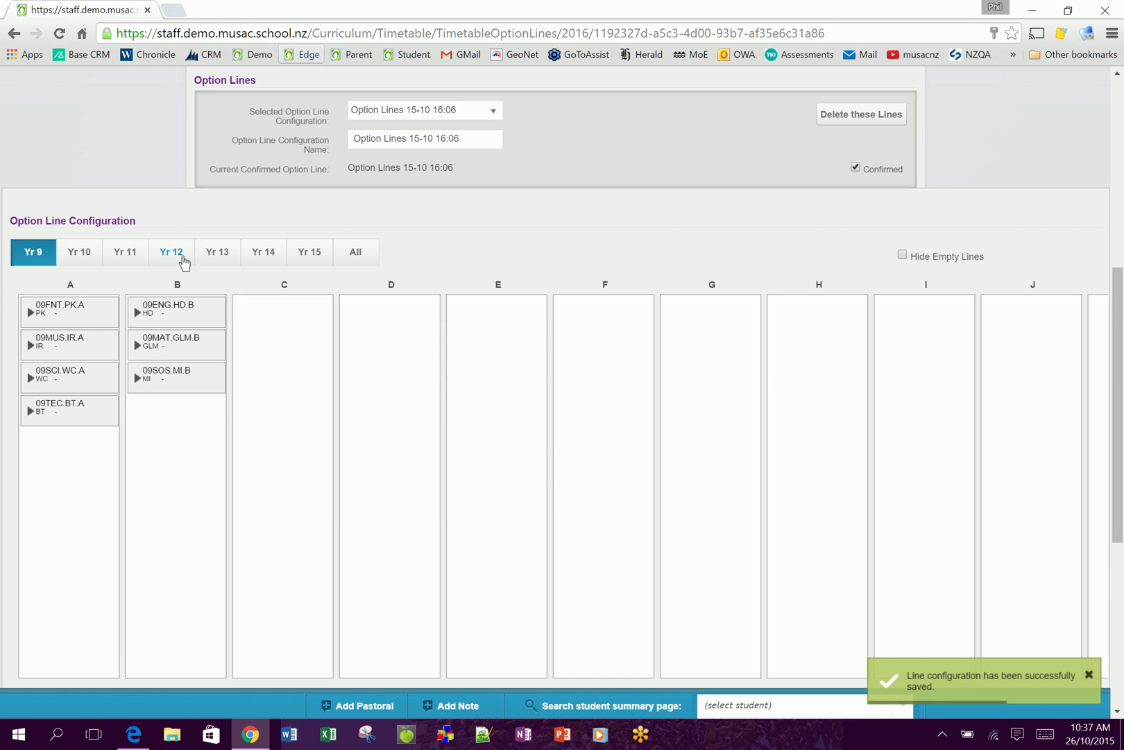
pyautogui.click(184, 261)
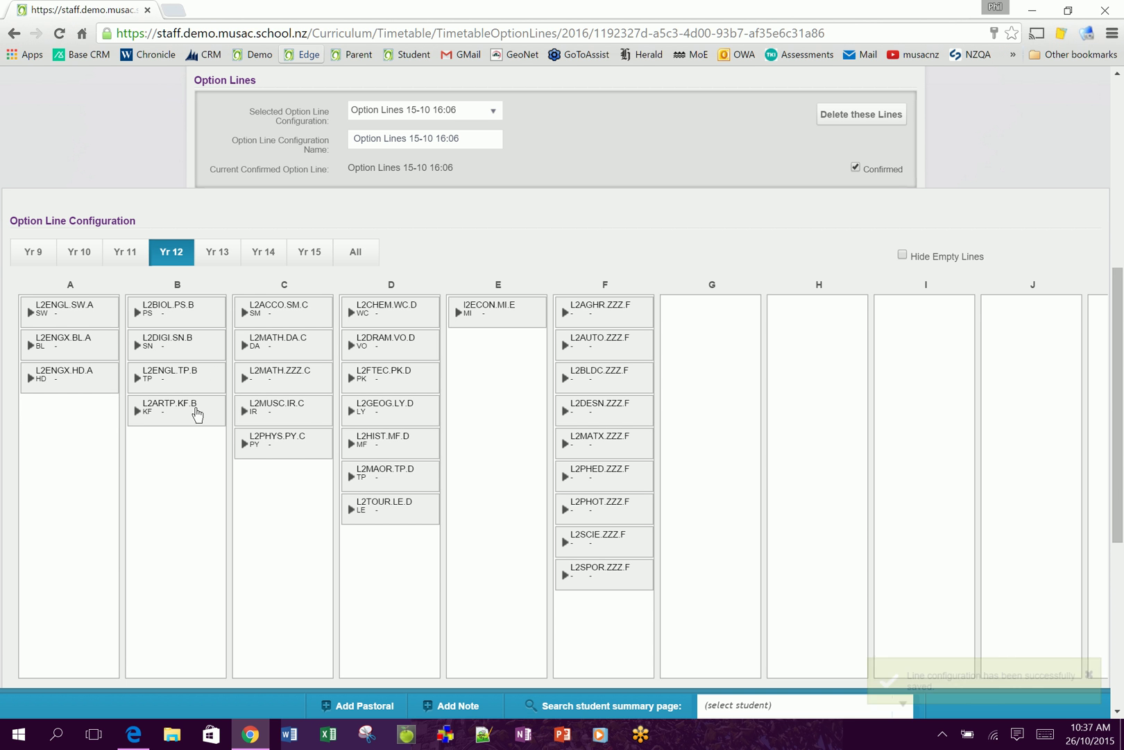
pyautogui.moveTo(161, 400); pyautogui.dragTo(479, 384)
pyautogui.scroll(-5, 514, 526)
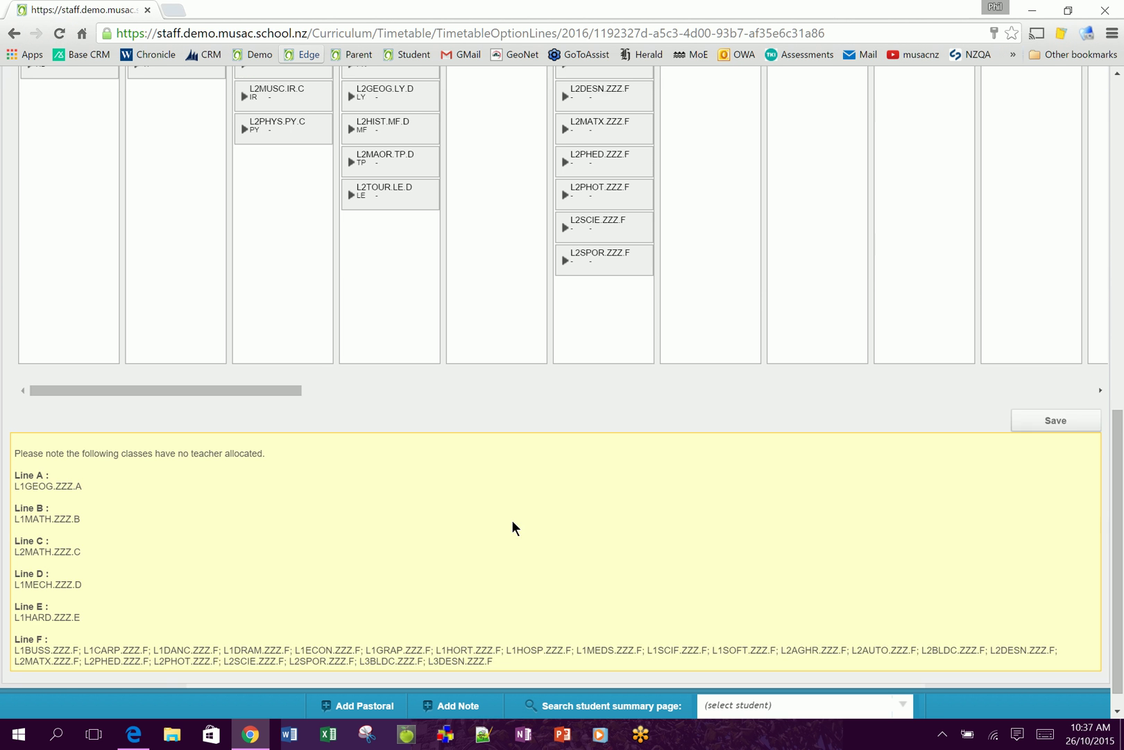
pyautogui.click(1064, 397)
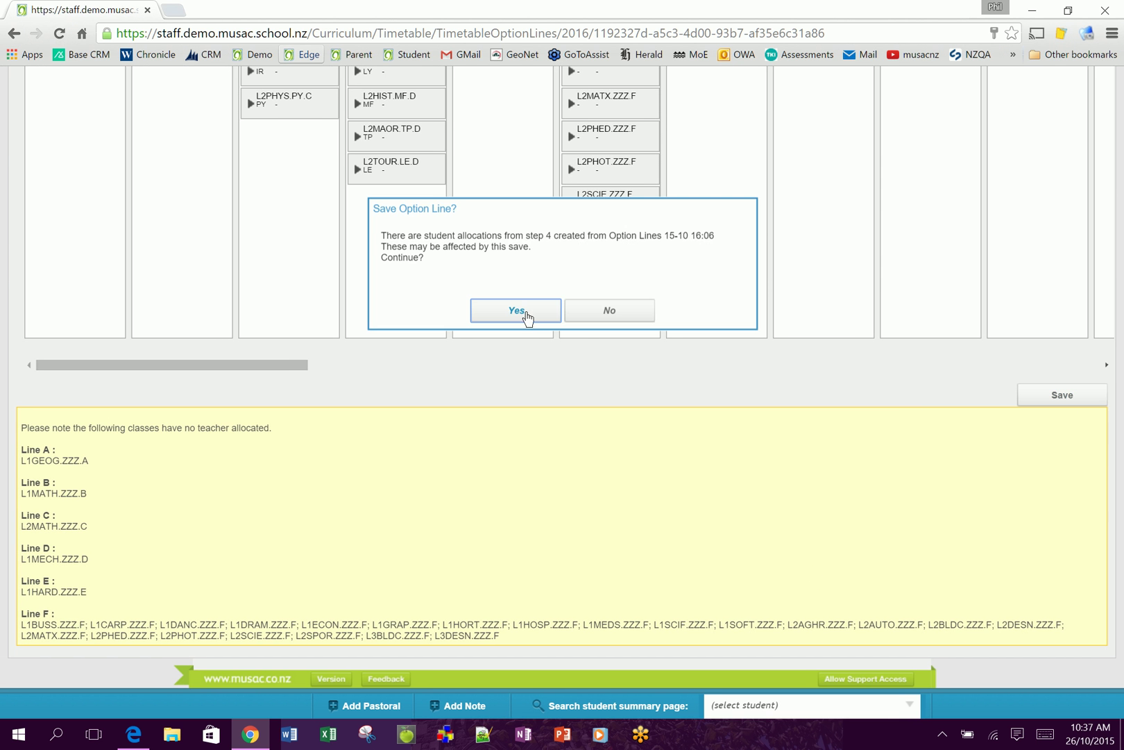
pyautogui.click(529, 314)
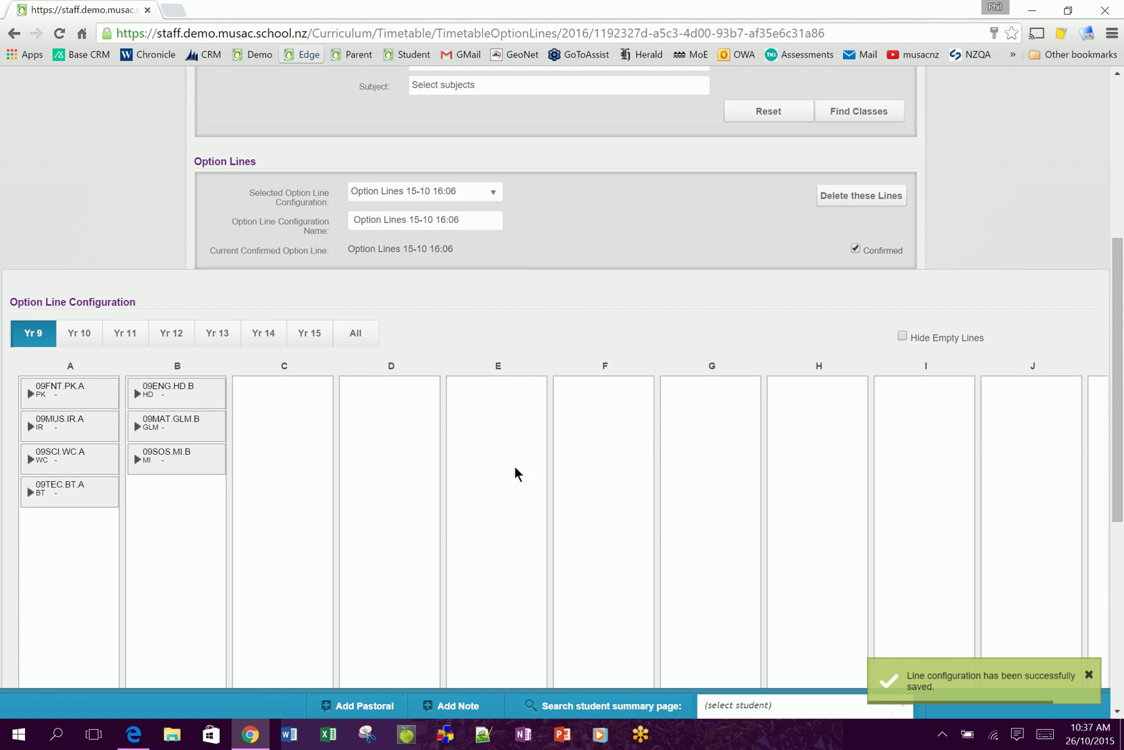
# Display the Yr 12 option lines again and check how the classes are placed in the saved configuration
pyautogui.click(172, 334)
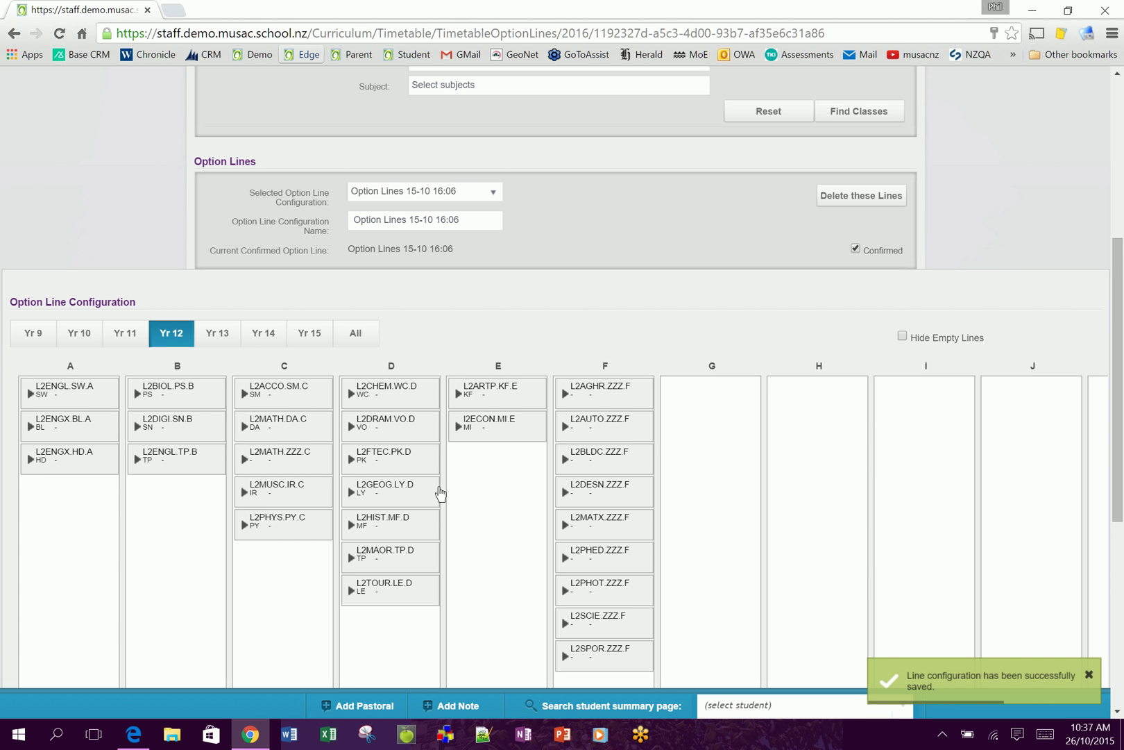
pyautogui.scroll(-1, 911, 542)
pyautogui.scroll(-1, 818, 501)
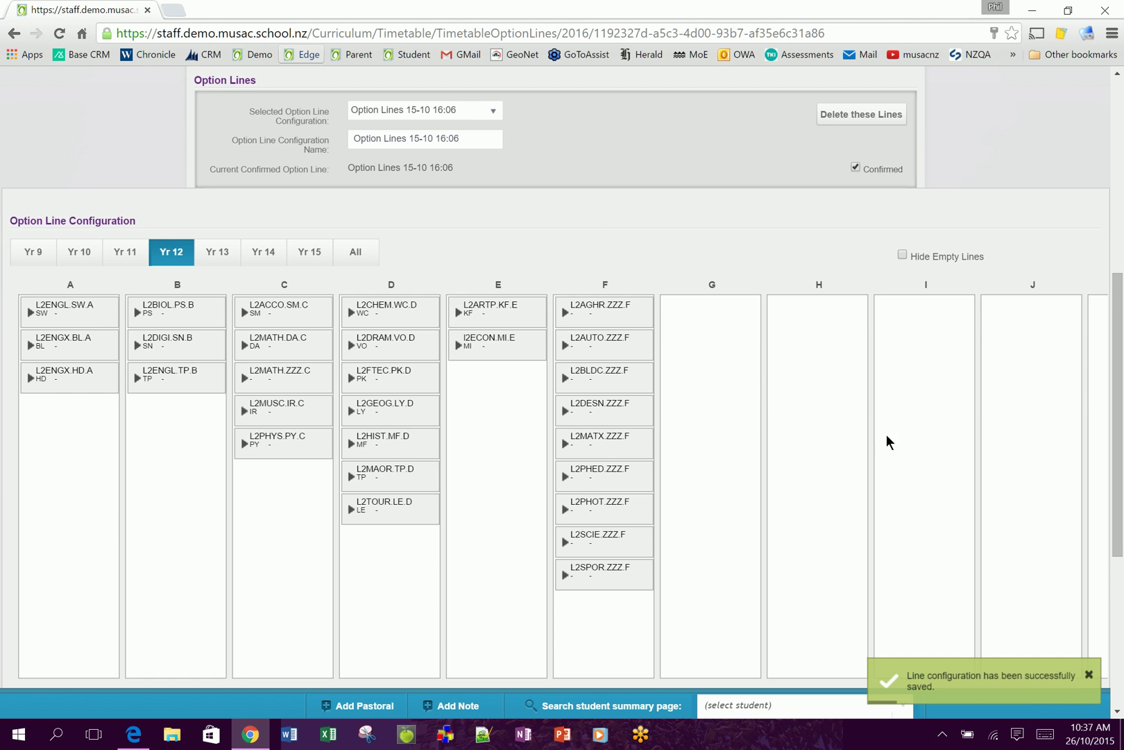
pyautogui.scroll(3, 886, 434)
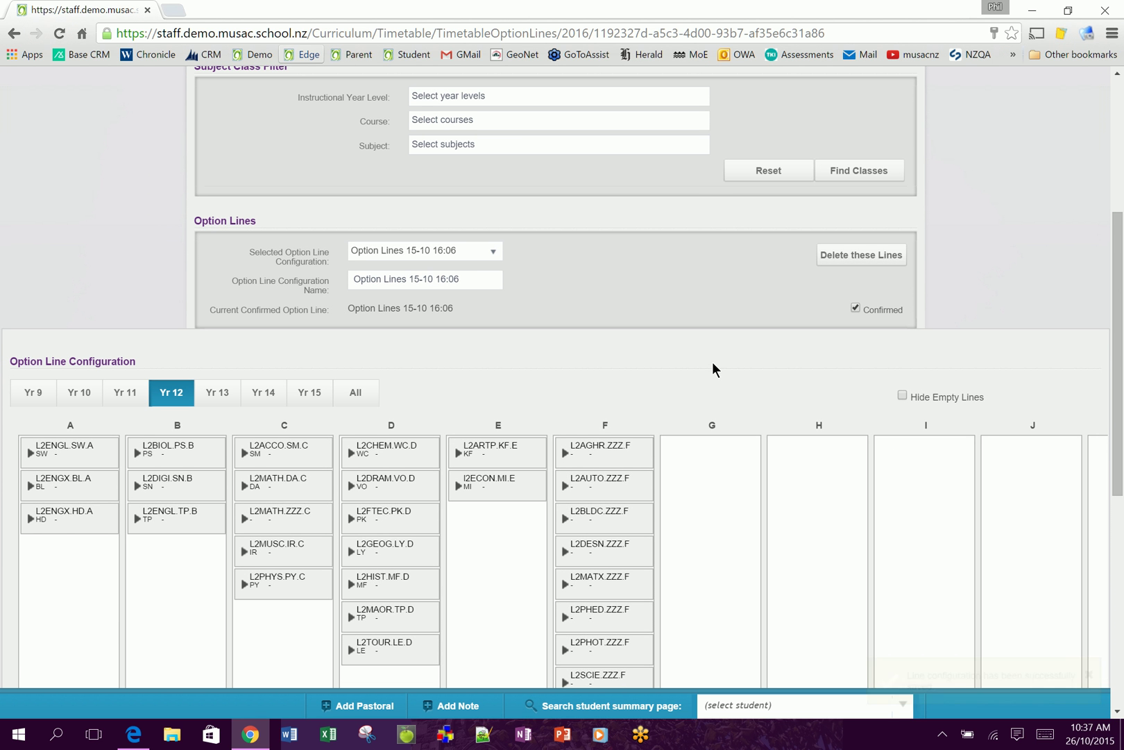